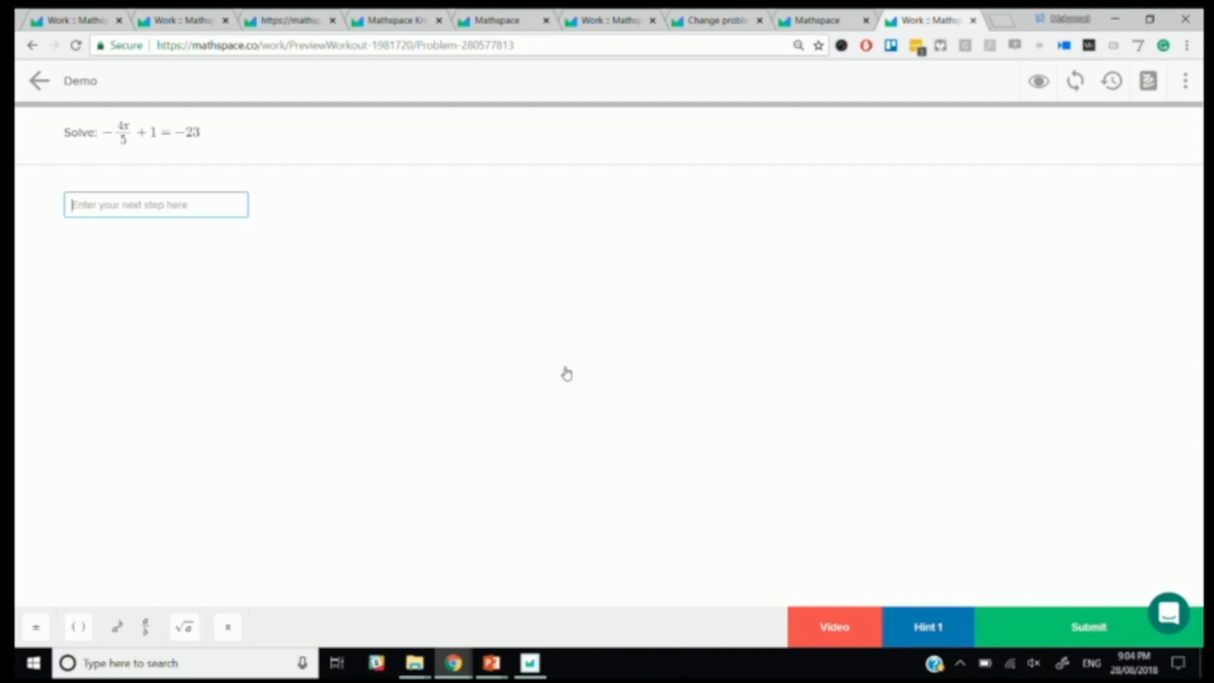
Submit −4x/5 = −24 as the first working step for solving −4x/5 + 1 = −23
key("ctrl+plus")
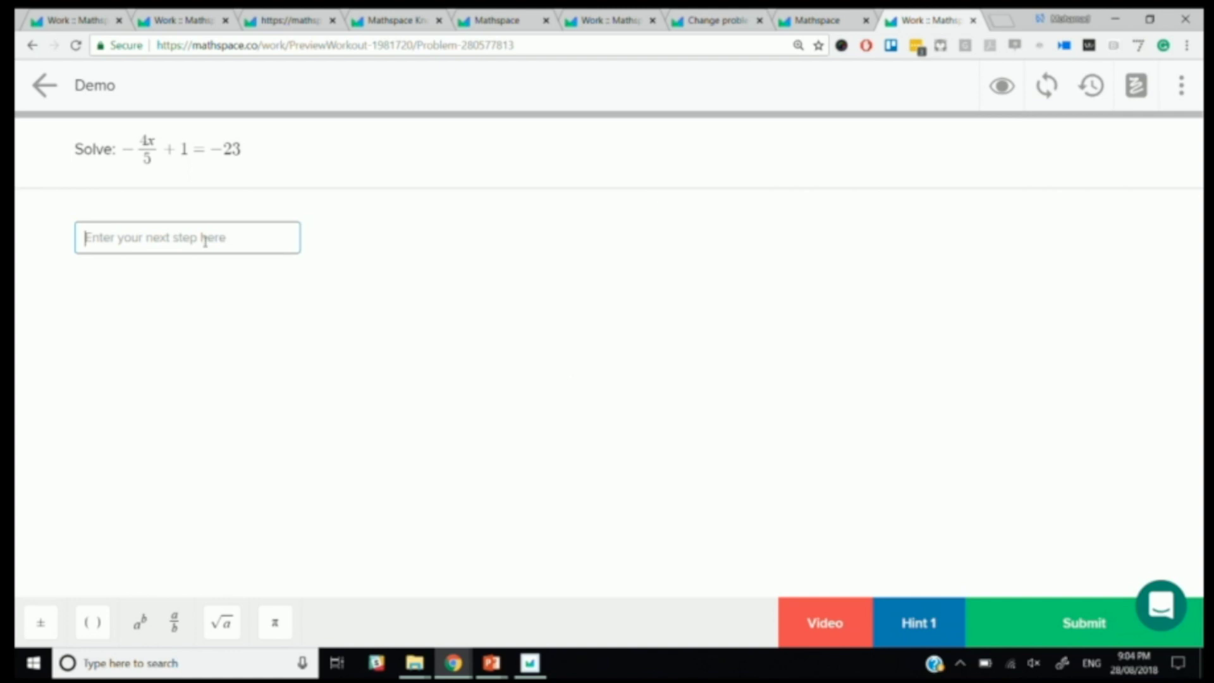
type("-4x")
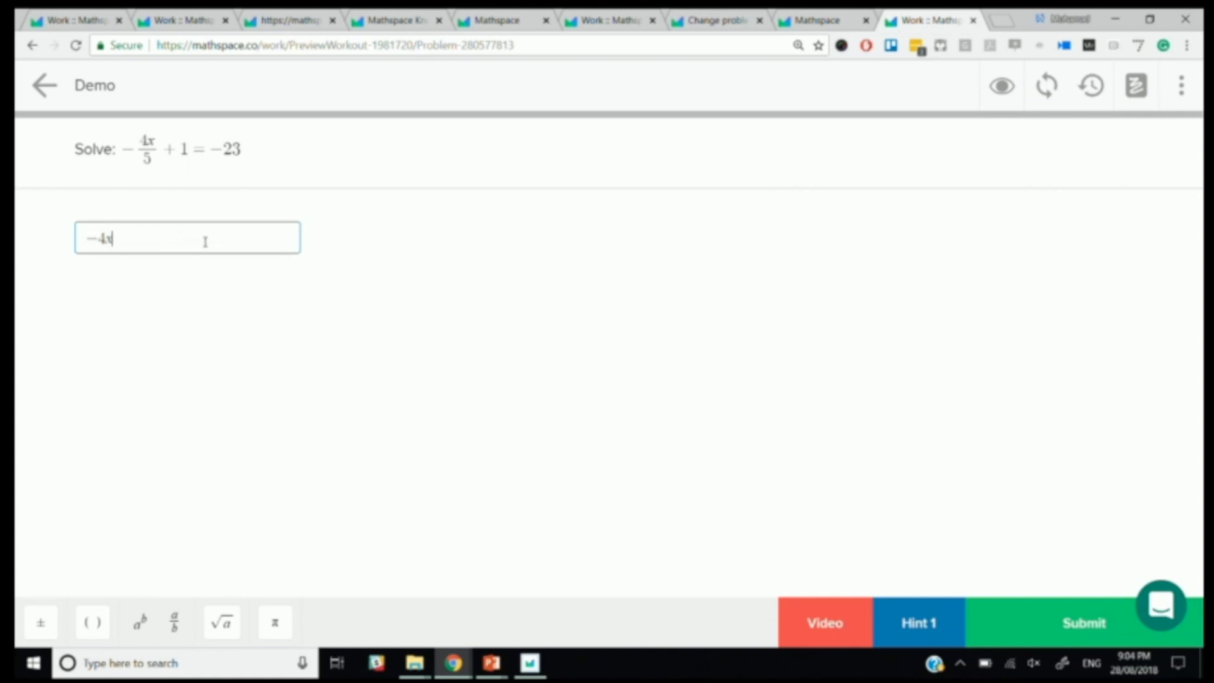
type("/5")
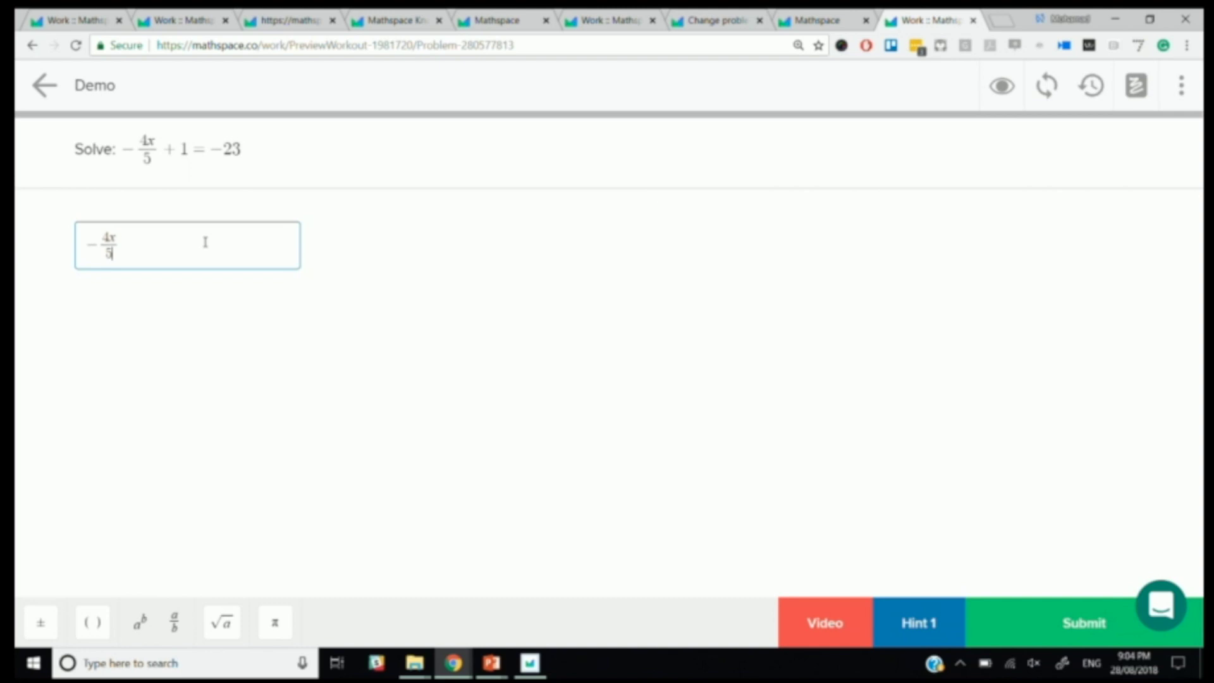
key("Right")
type("=-24")
key("Return")
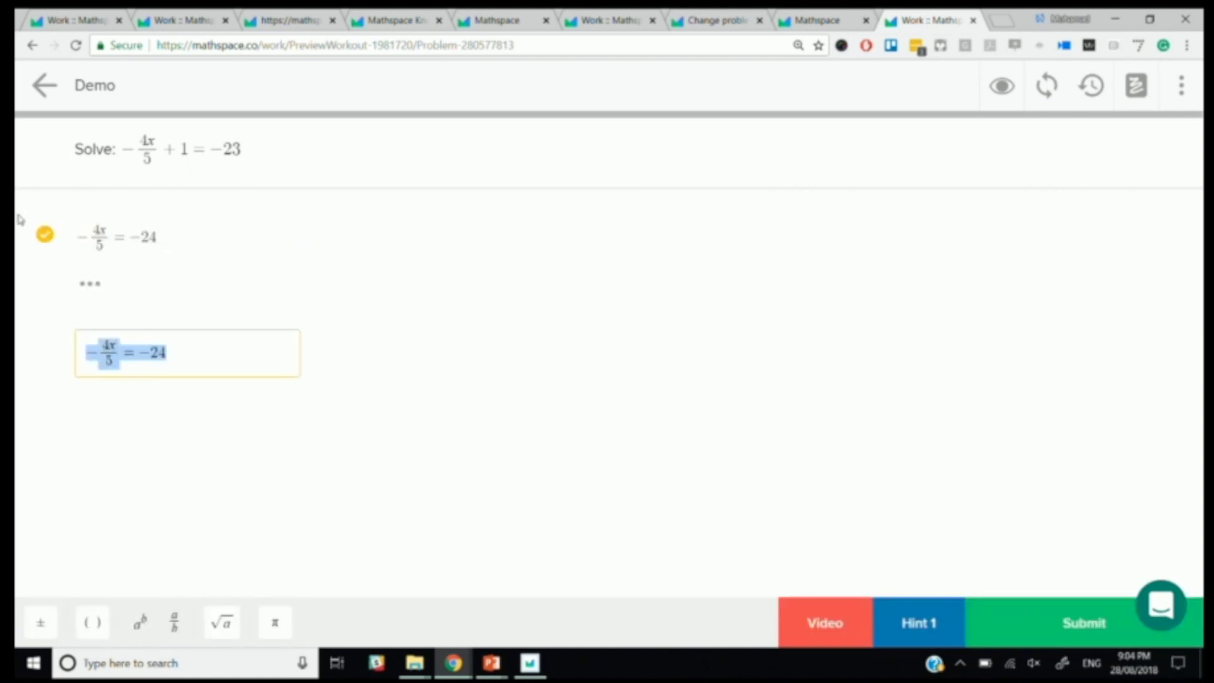
mouse_move(41, 241)
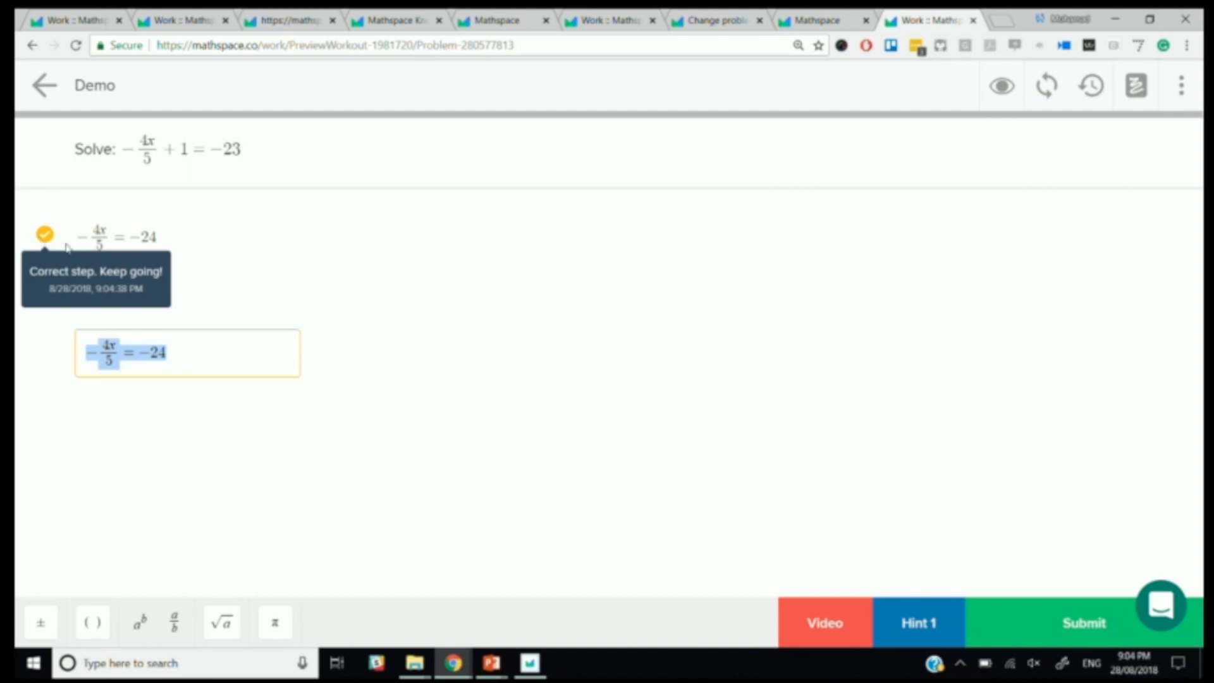
Submit the deliberately wrong step −4x/5 = −25, and empty the entry for the next step
left_click(210, 351)
key("BackSpace")
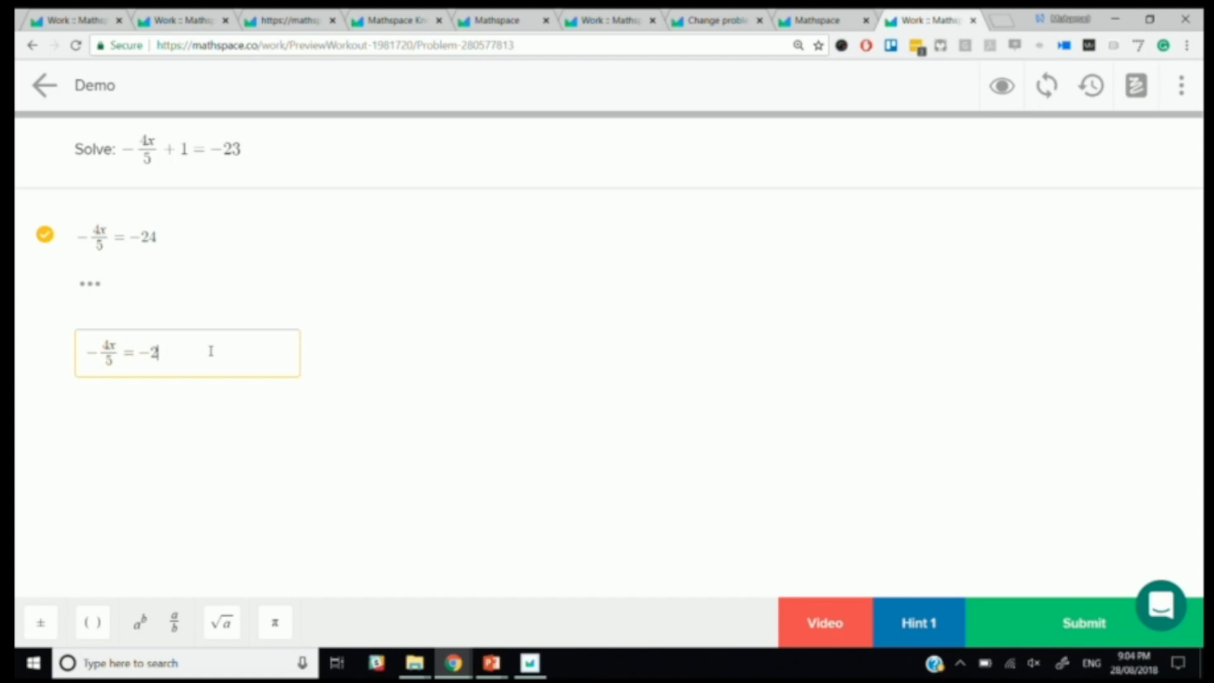
type("5")
key("Return")
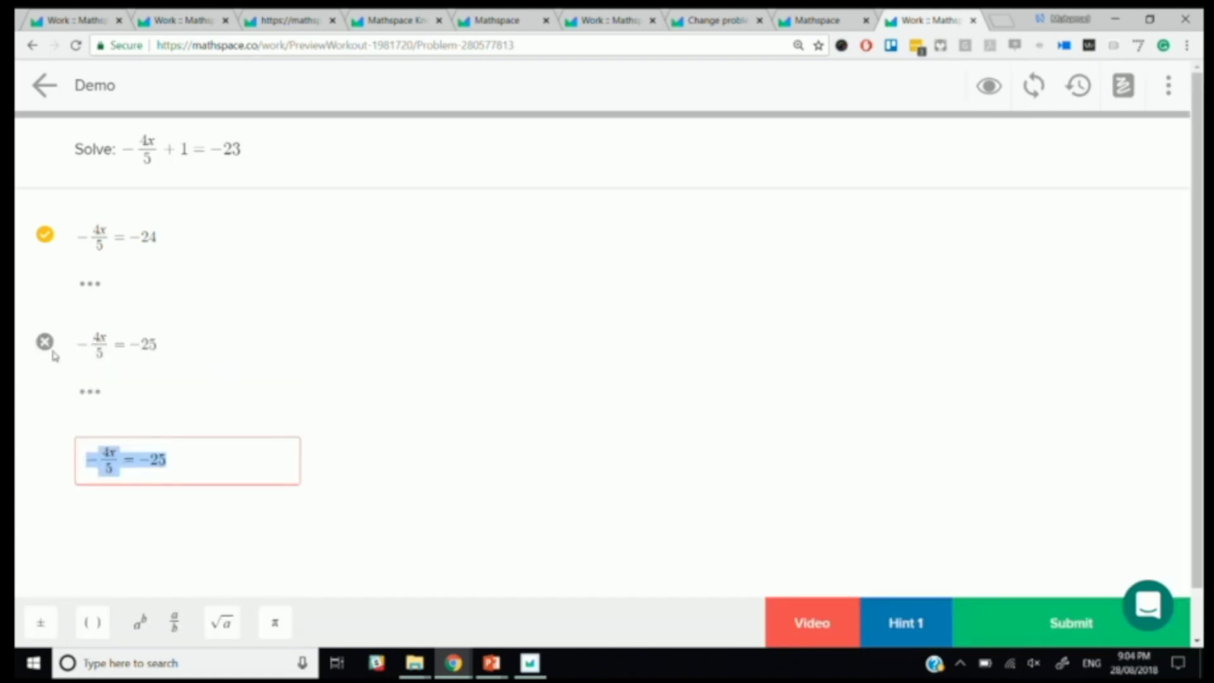
mouse_move(52, 353)
key("BackSpace")
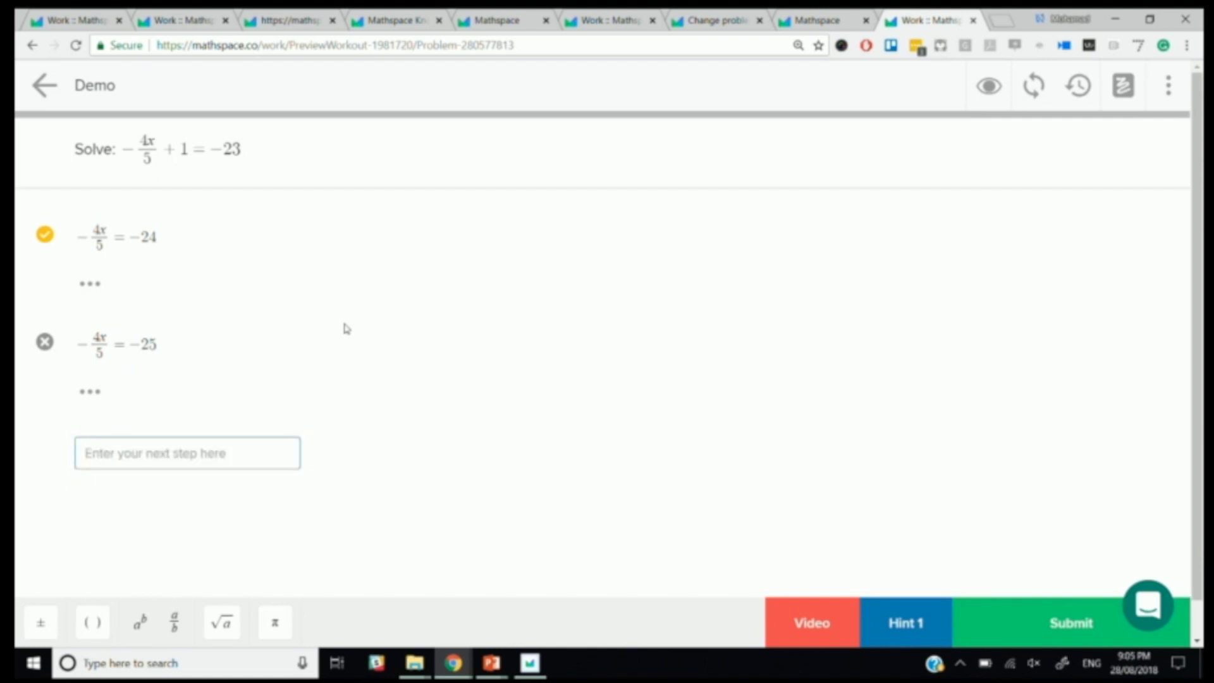
Request the first and second hints on removing the fraction from −4x/5 = −24
left_click(927, 625)
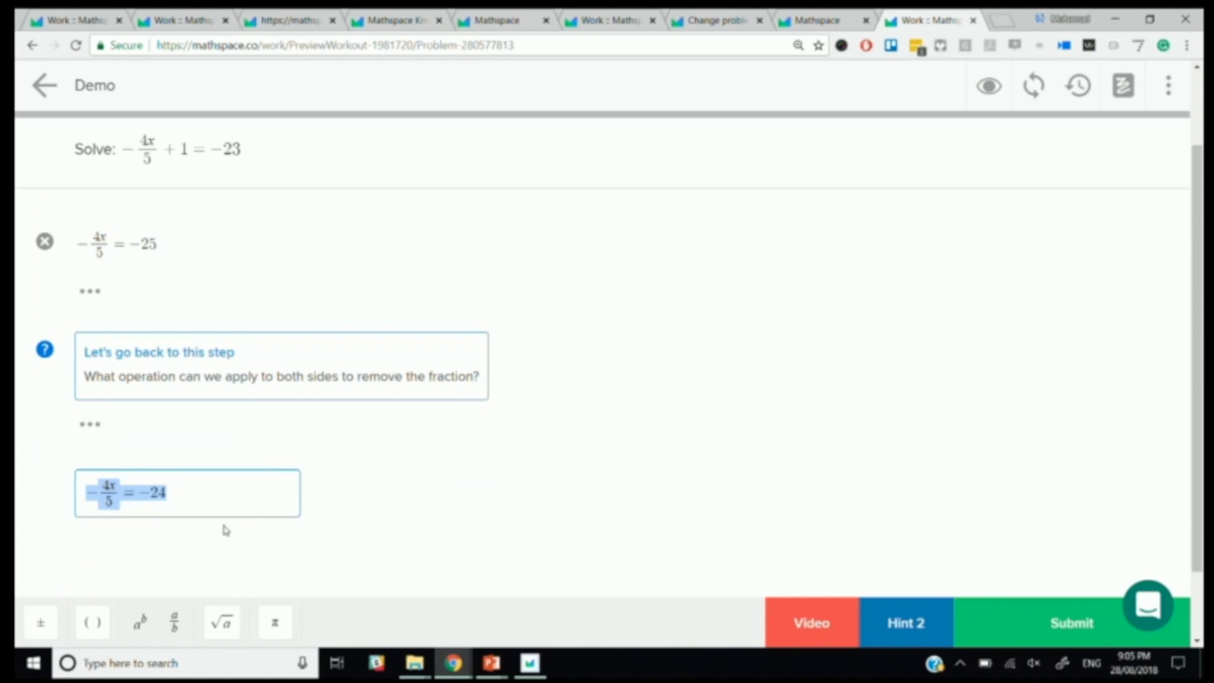
left_click(229, 502)
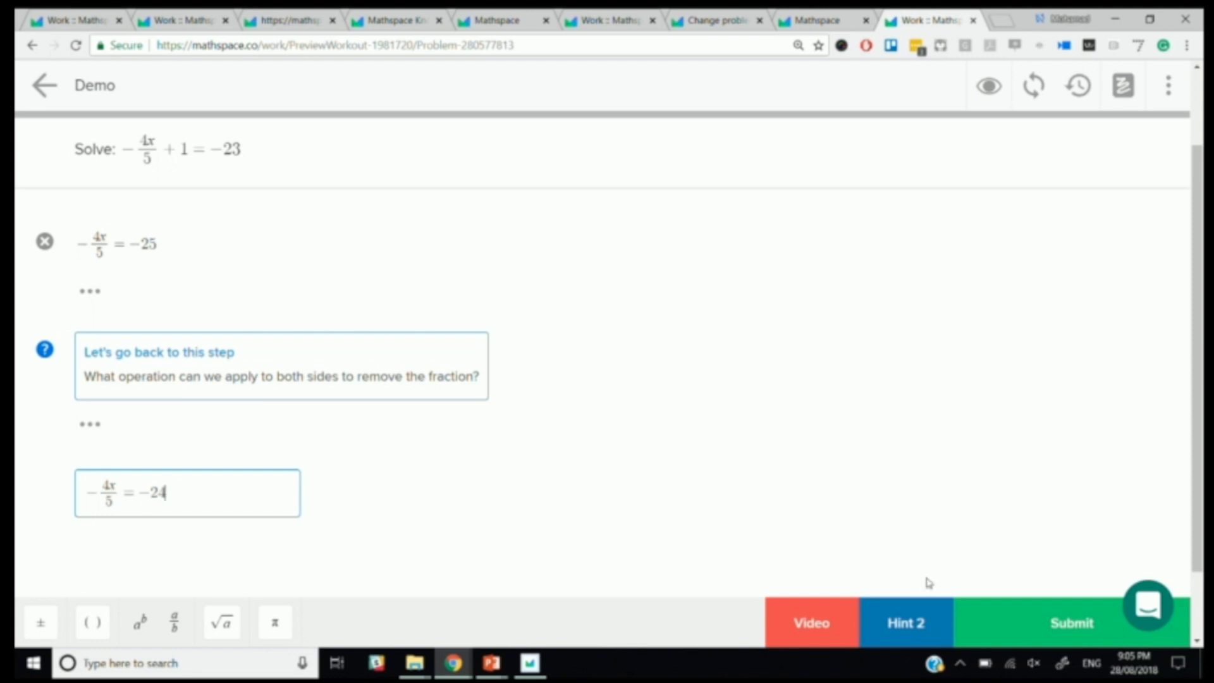
left_click(902, 618)
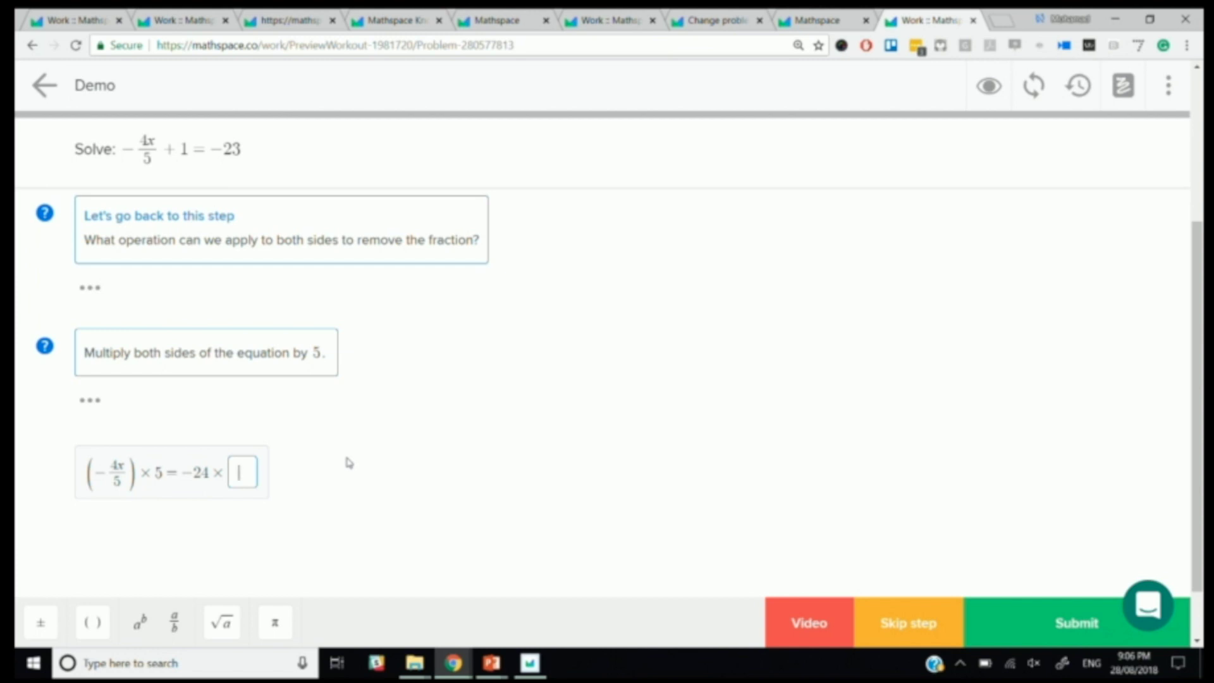
Clear the trial 5 from the multiply-by-5 blank and skip that guided step
type("5")
key("BackSpace")
left_click(912, 624)
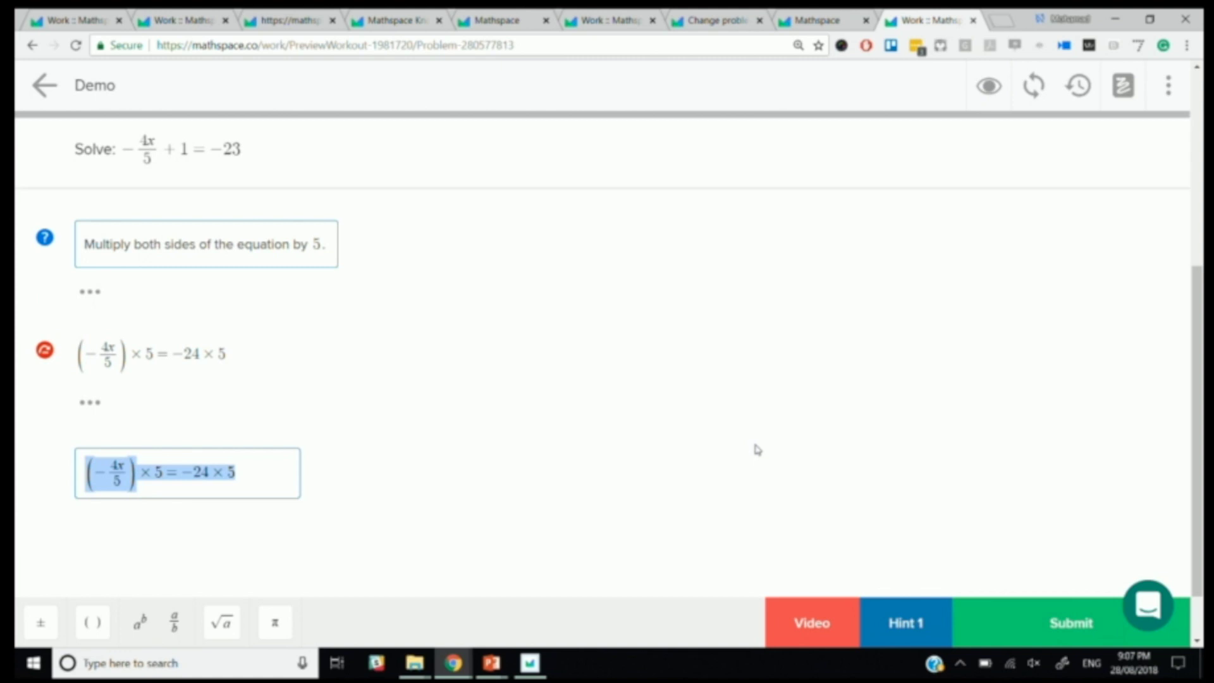
Replace the prefilled equation with −4x + 5 = −115 and submit it as the next working step
key("BackSpace")
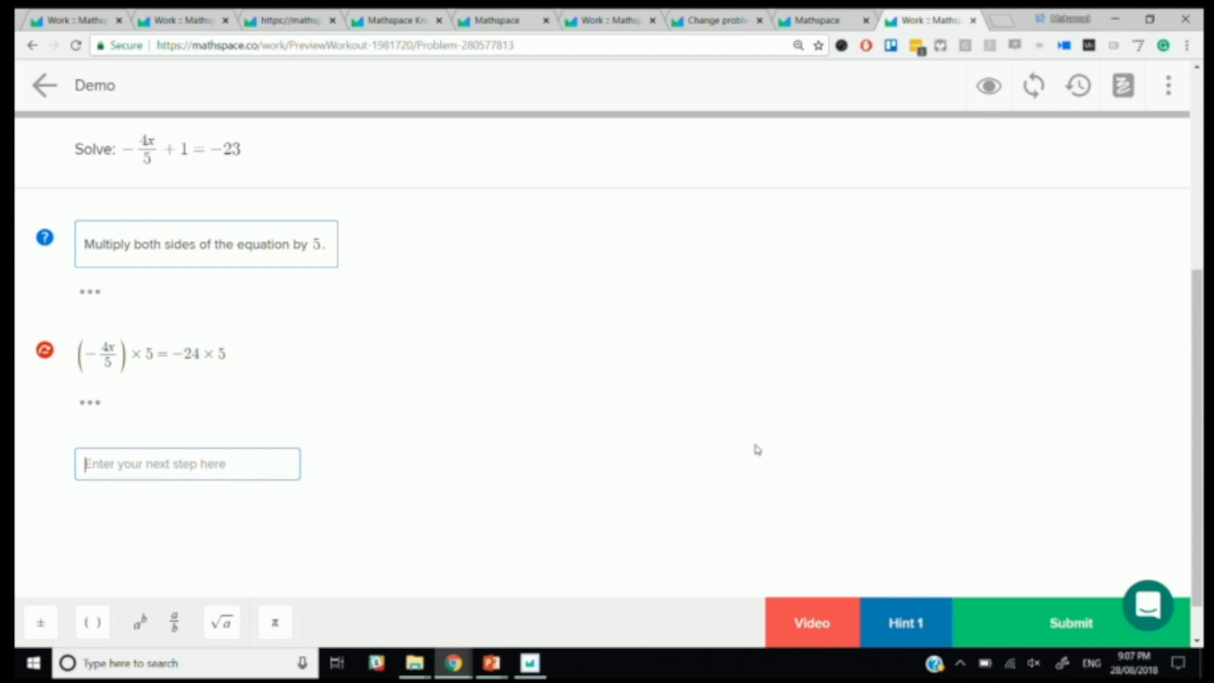
type("-4x")
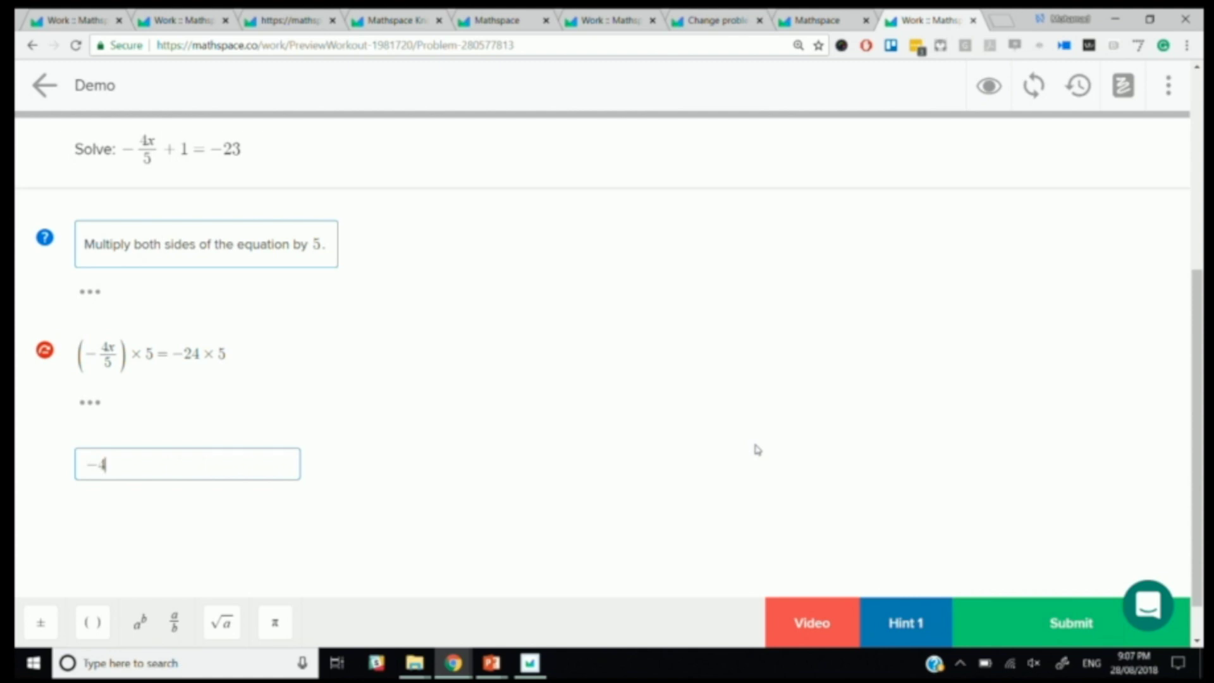
type("+")
type("5=")
type("-11")
type("5 = −115")
key("Return")
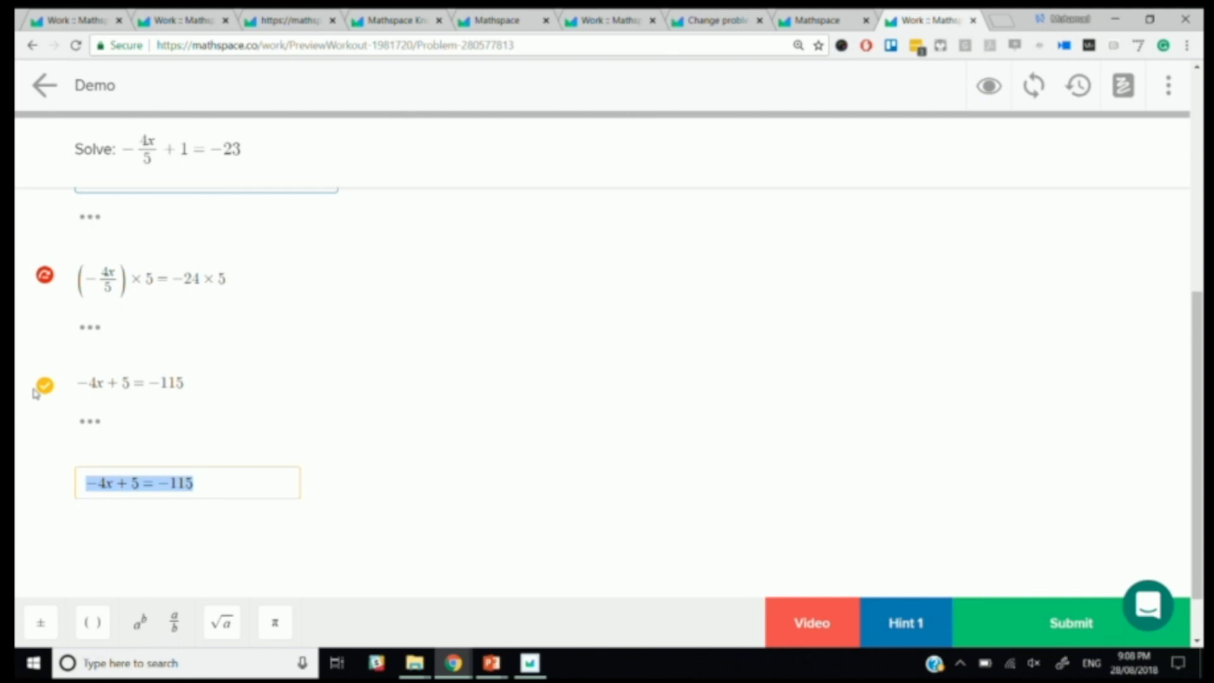
Empty the entry and request a hint on how to continue from −4x + 5 = −115
key("BackSpace")
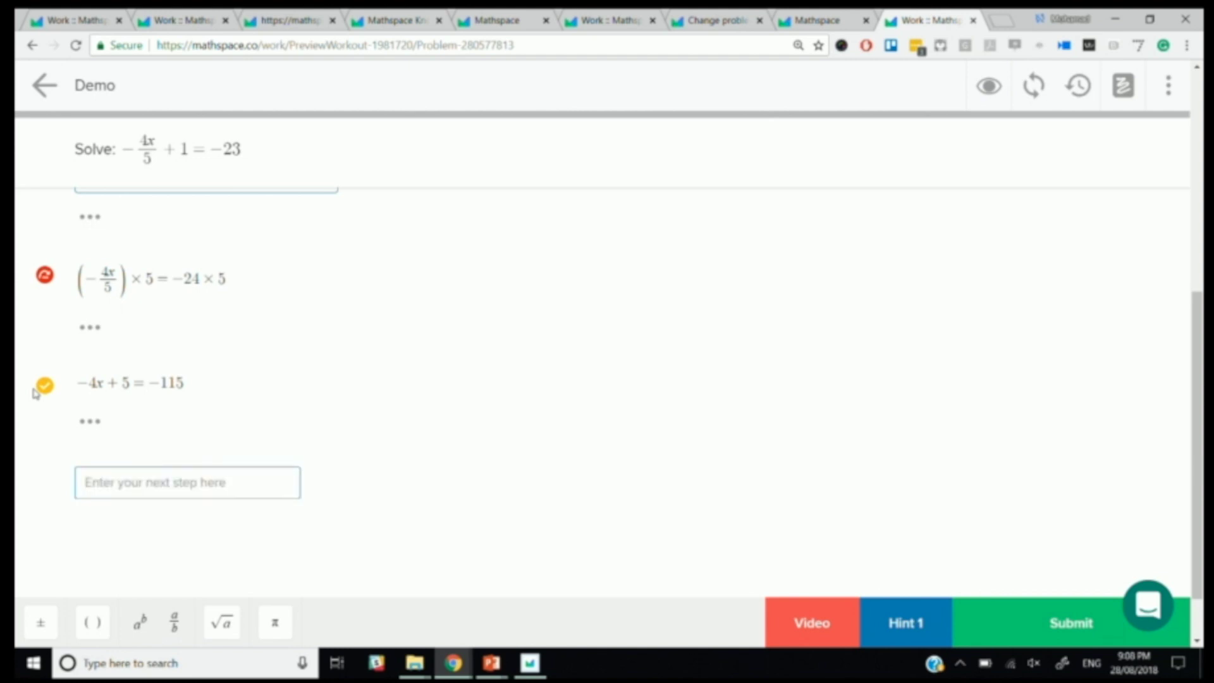
type("-4")
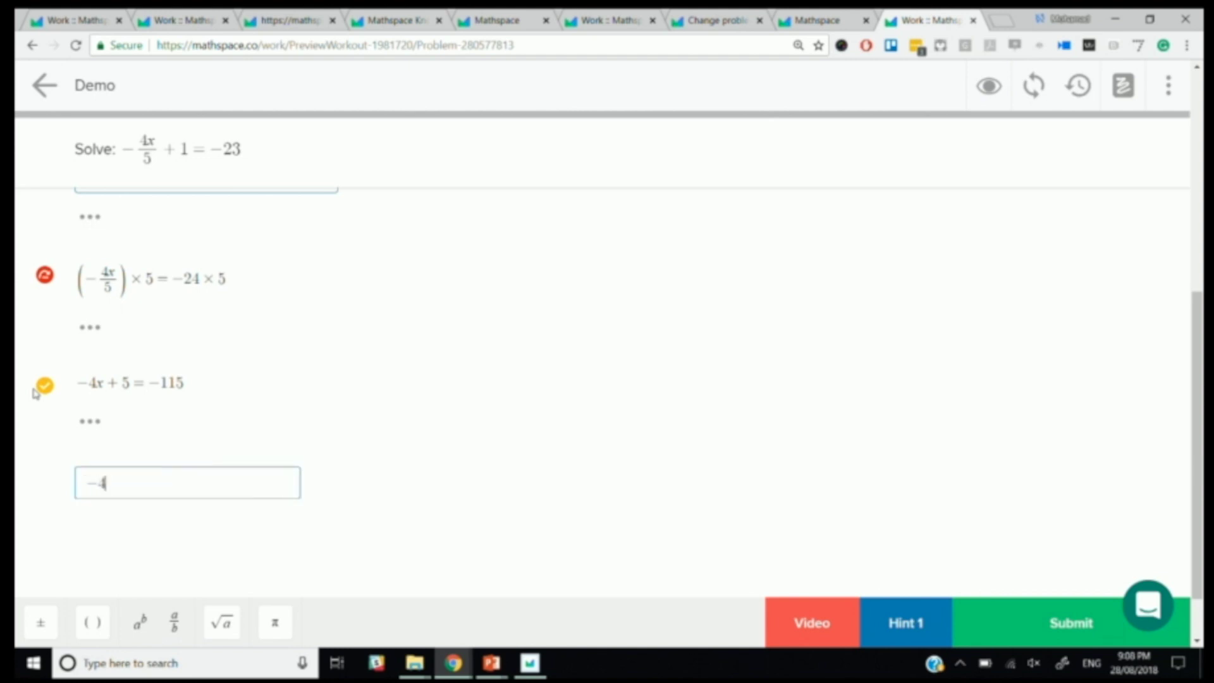
key("BackSpace")
key("BackSpace")
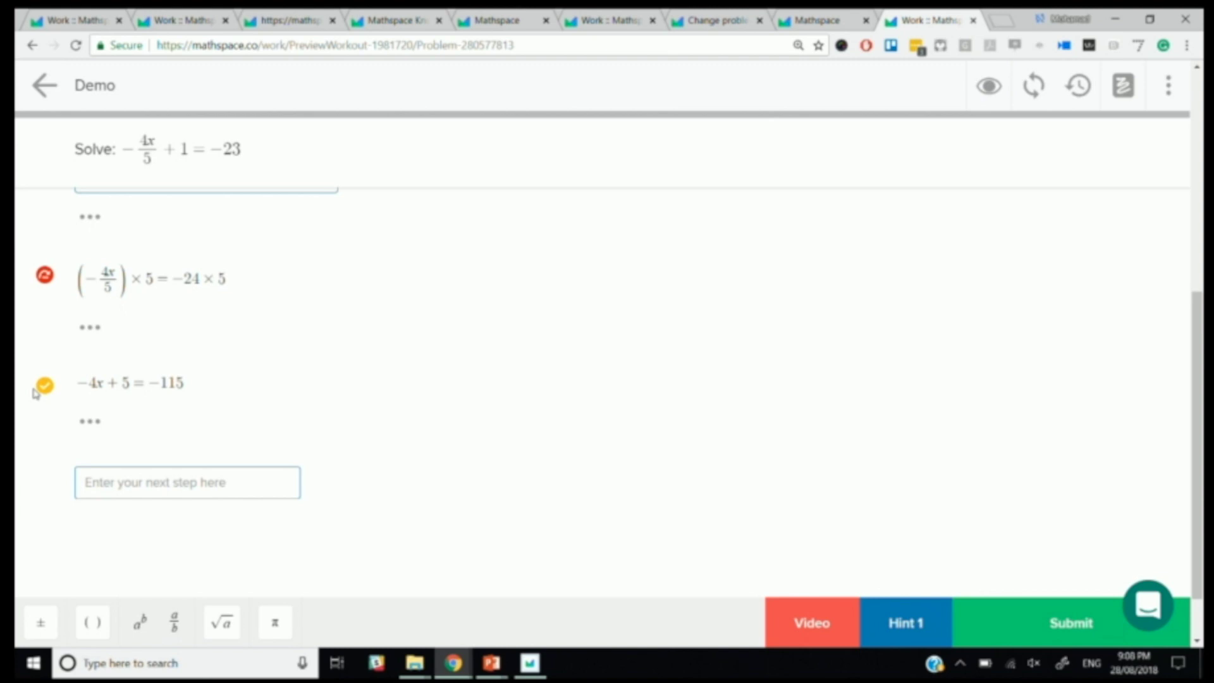
left_click(940, 622)
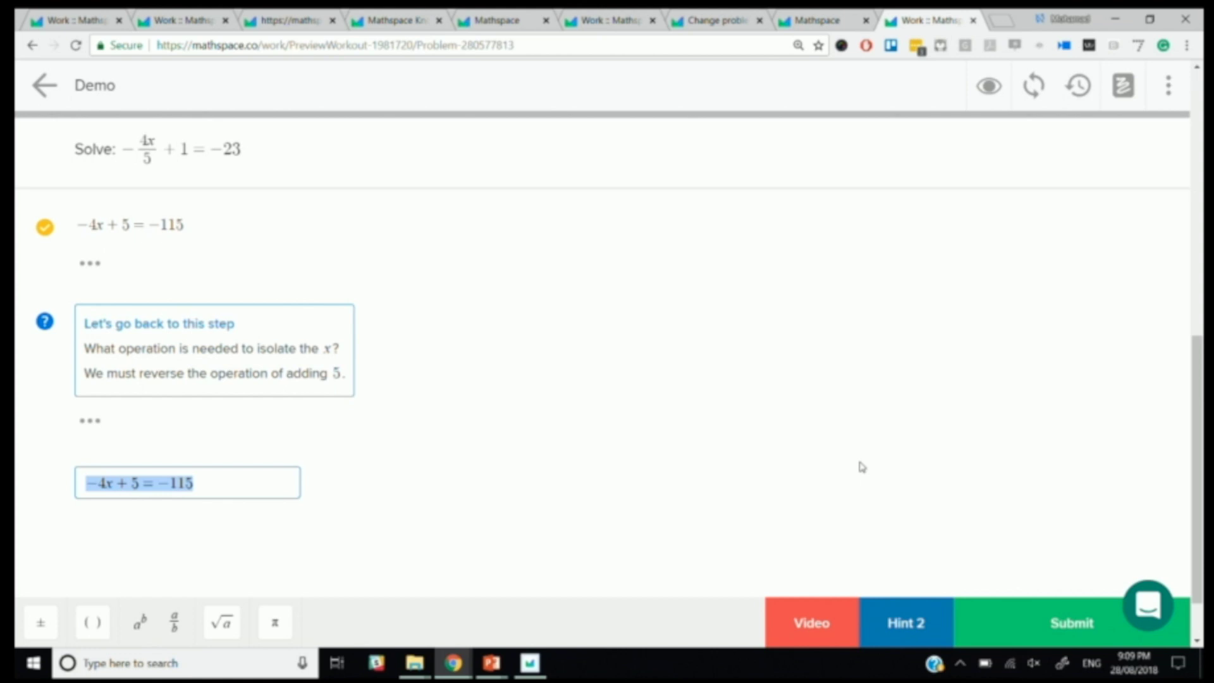
Add 1 to both sides of the prefilled equation and submit −4x + 5 + 1 = −115 + 1
key("Right")
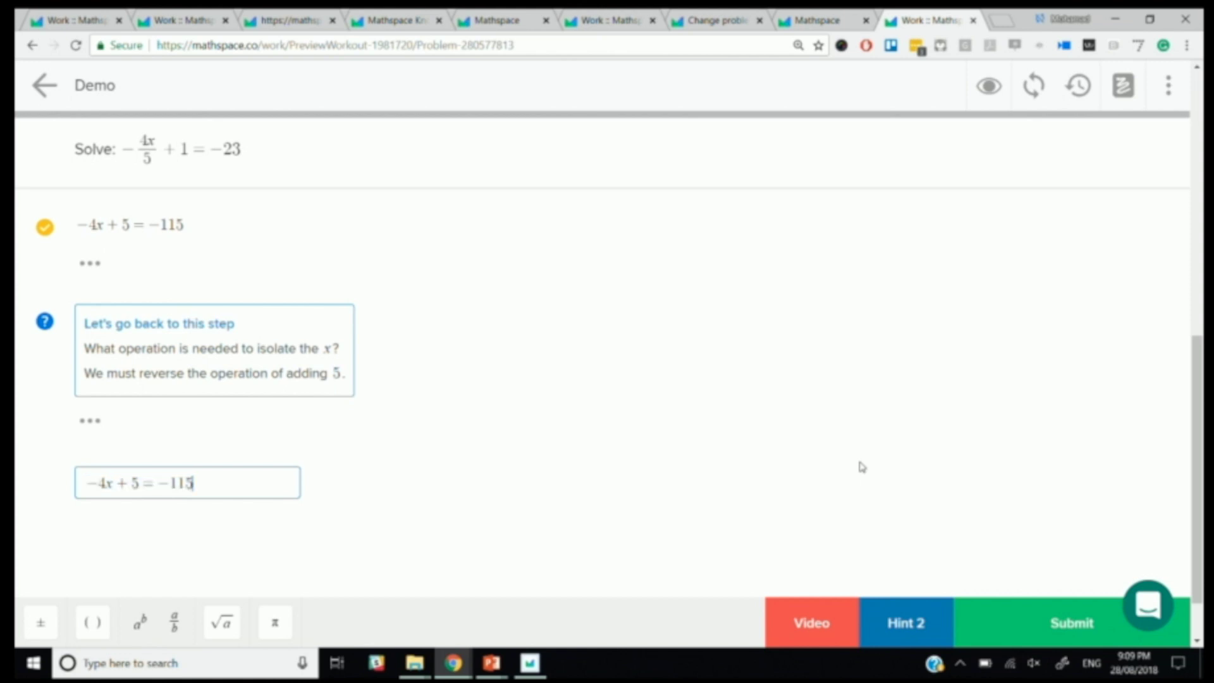
key("Left")
key("Left")
key("Left")
key("Left")
key("Left")
type("+1")
key("Right")
key("End")
type("+1")
key("Return")
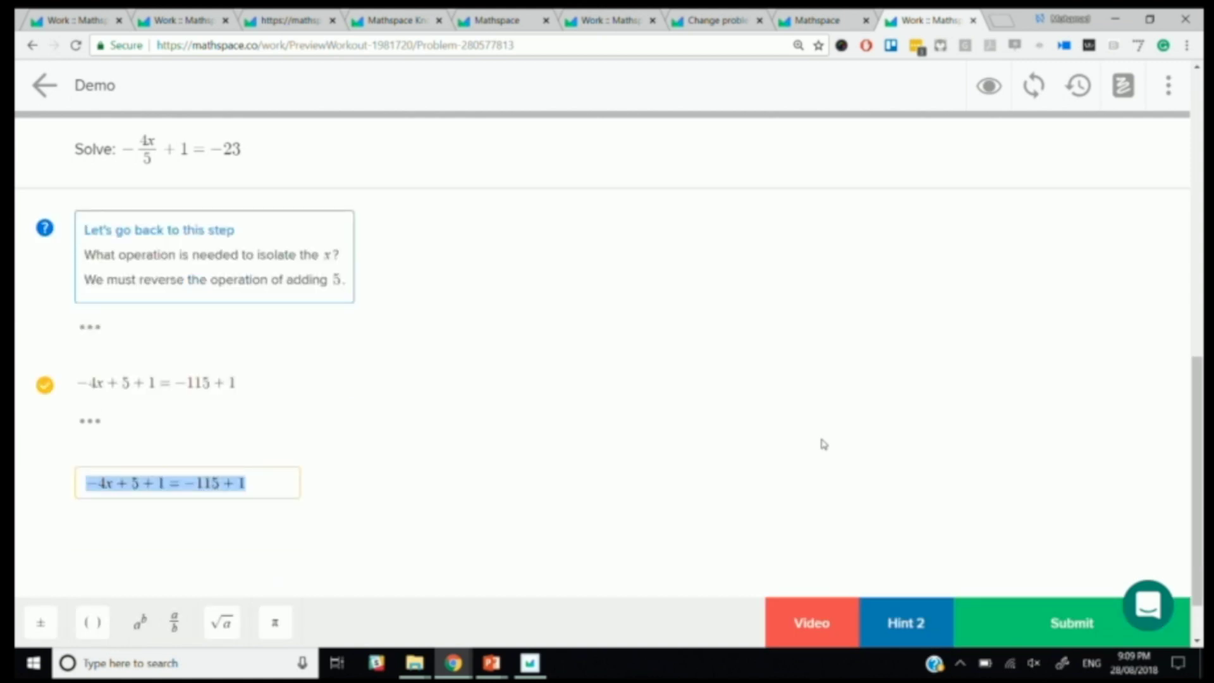
mouse_move(47, 397)
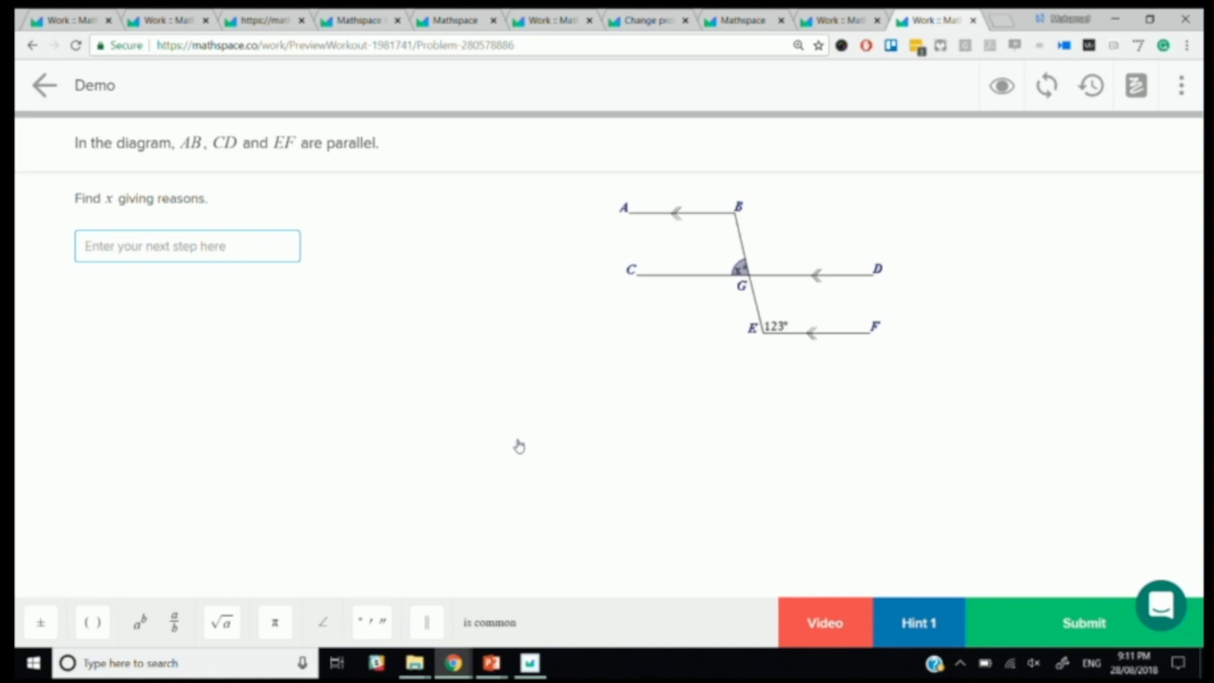
Try submitting x = 57 directly for the parallel-lines angle problem, without any earlier working
type("x")
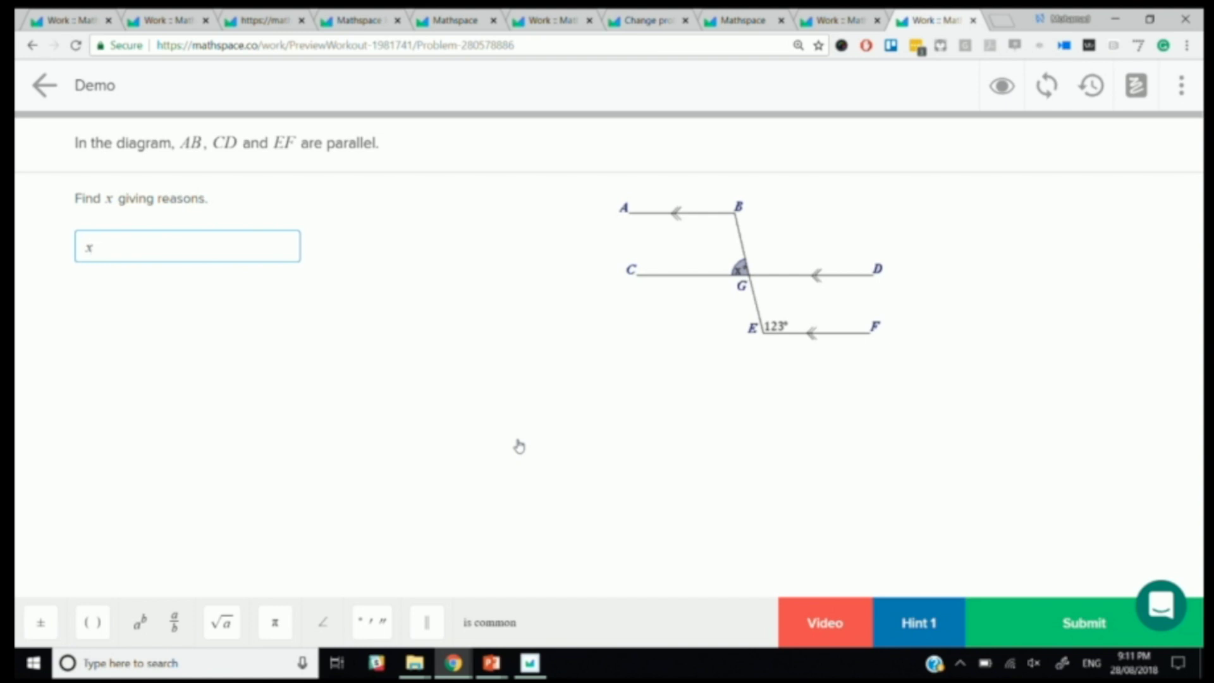
type("=57")
key("Return")
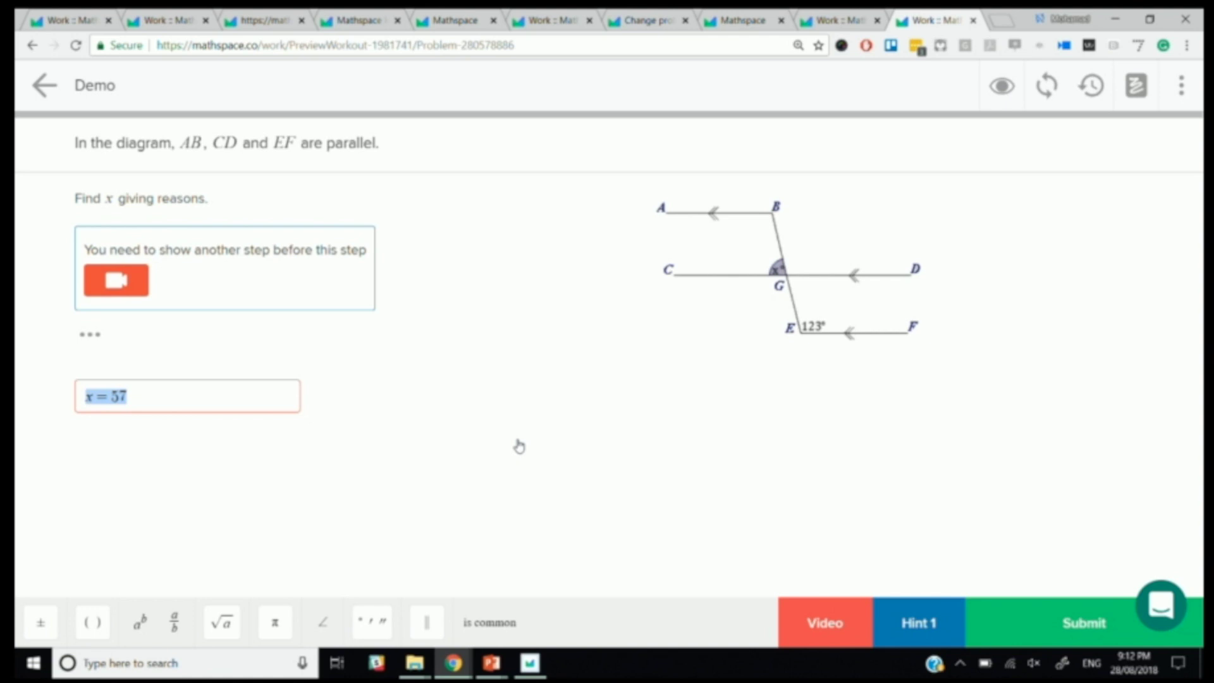
Replace the entry with ∠BGD = 123 and submit it as a working step
left_click(320, 626)
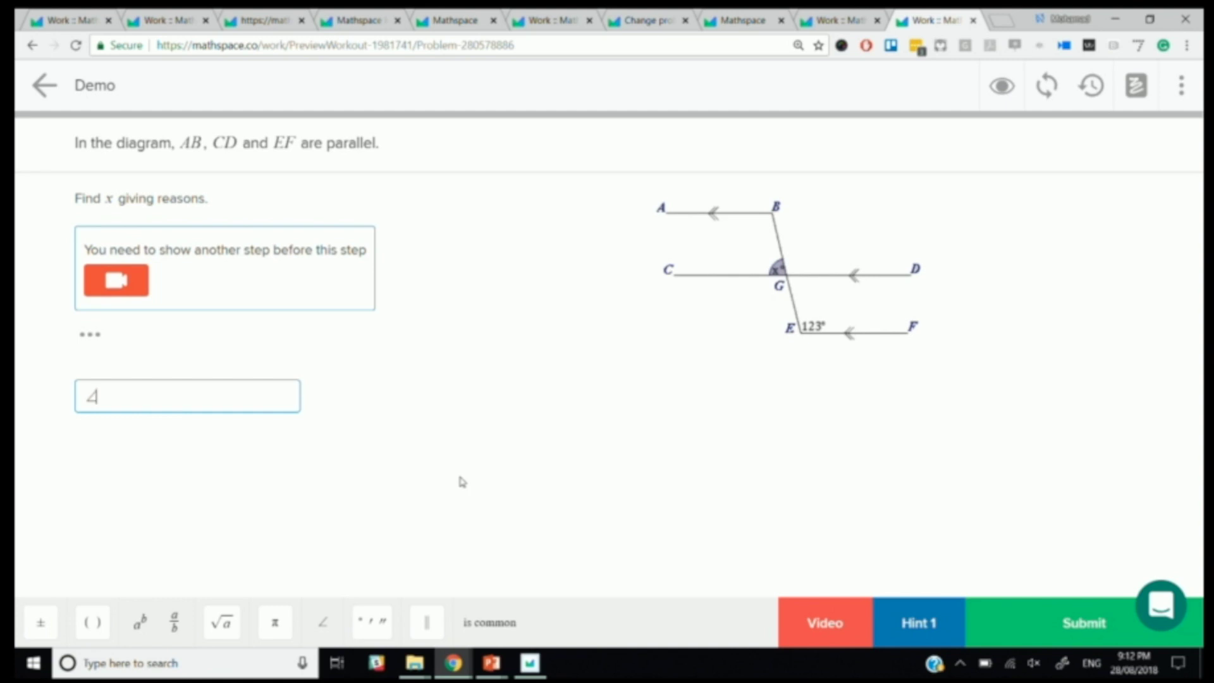
type("BGD = 123")
key("Return")
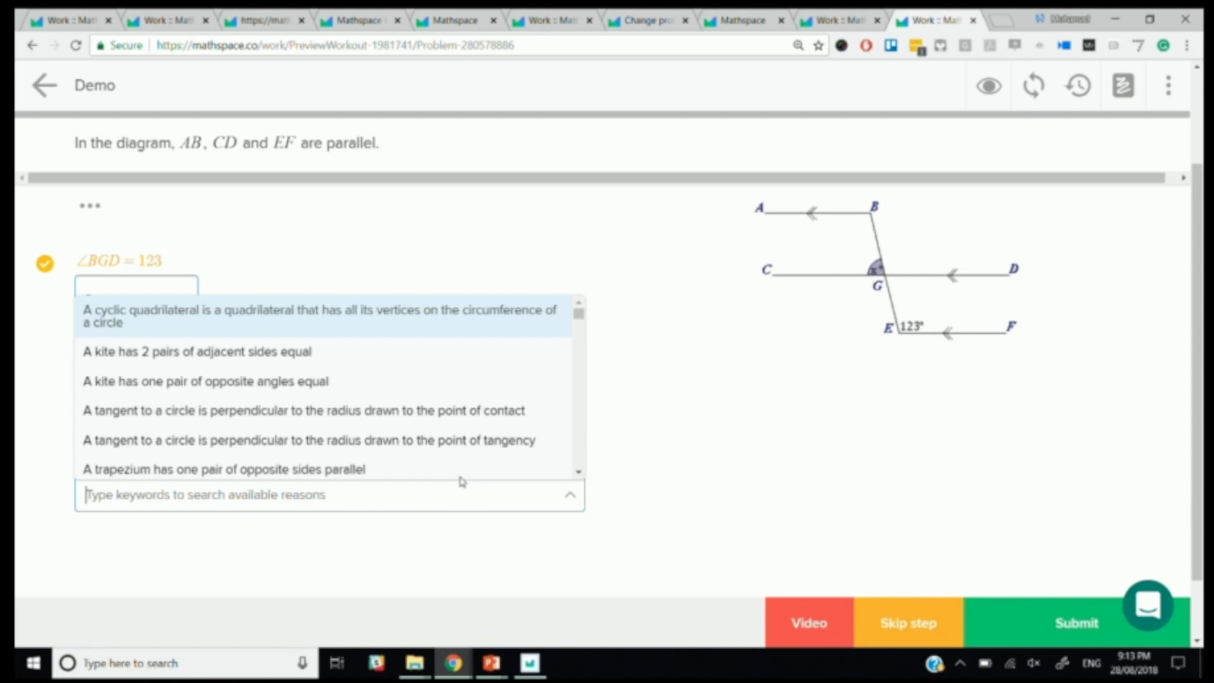
Search the reasons for "parallel" and justify ∠BGD = 123 with "Corresponding angles in parallel lines are equal"
type("par")
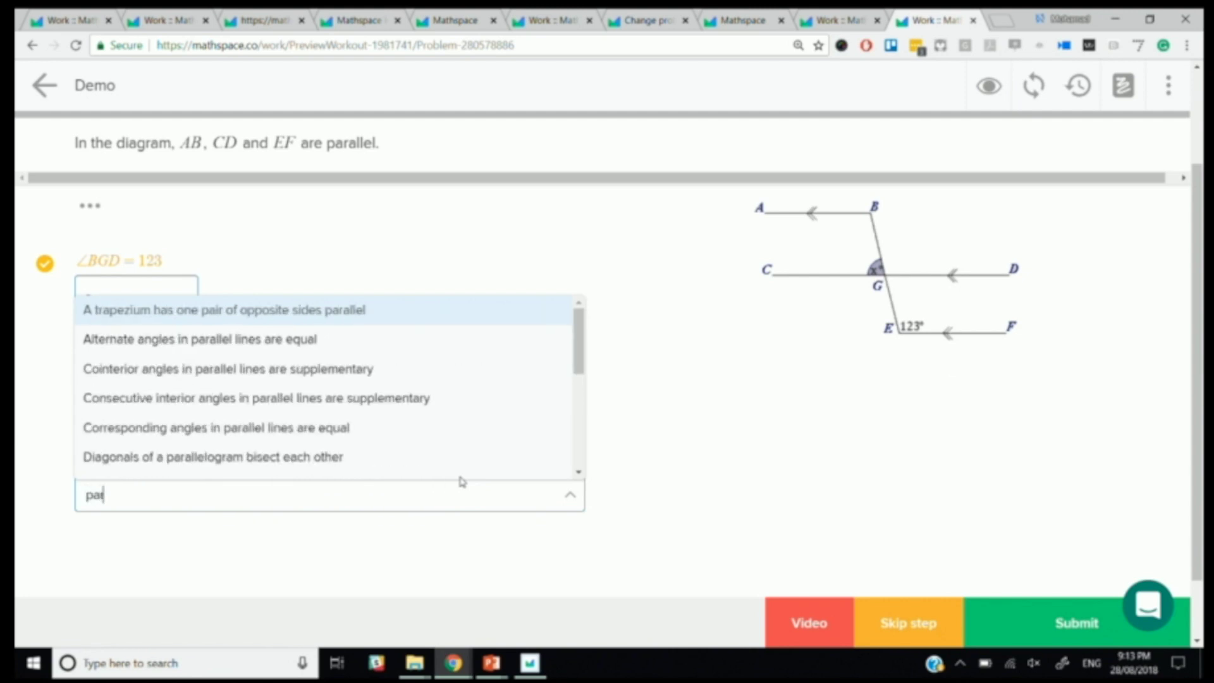
type("allel")
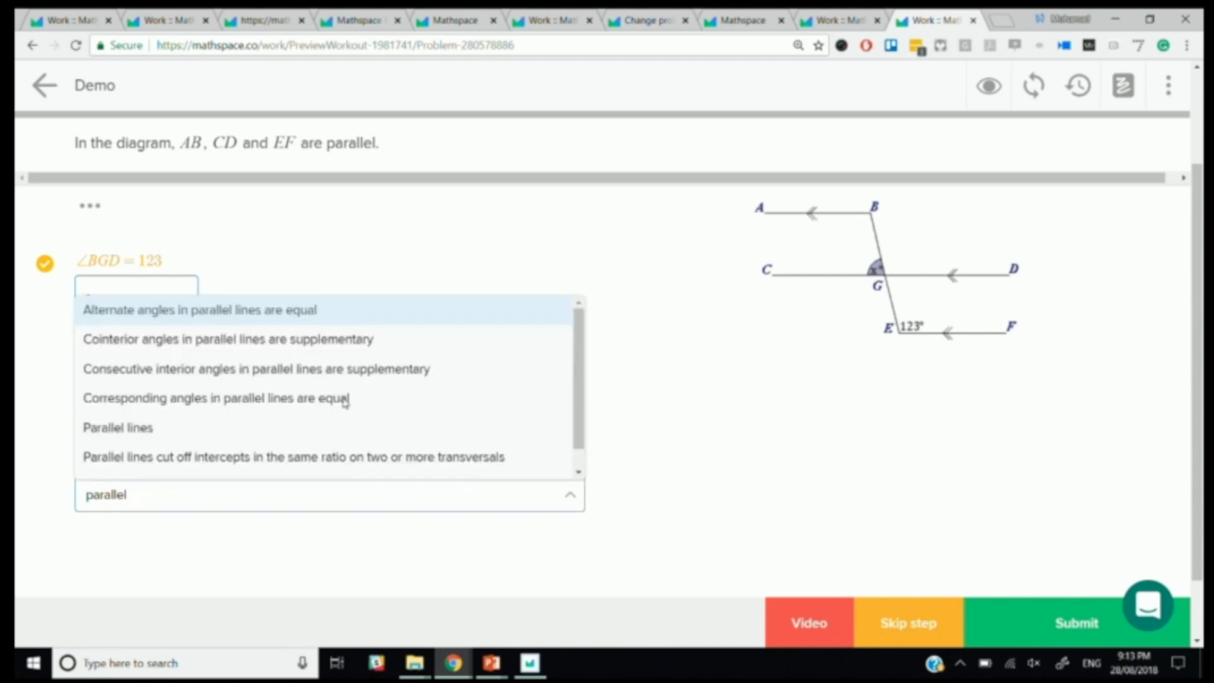
left_click(345, 399)
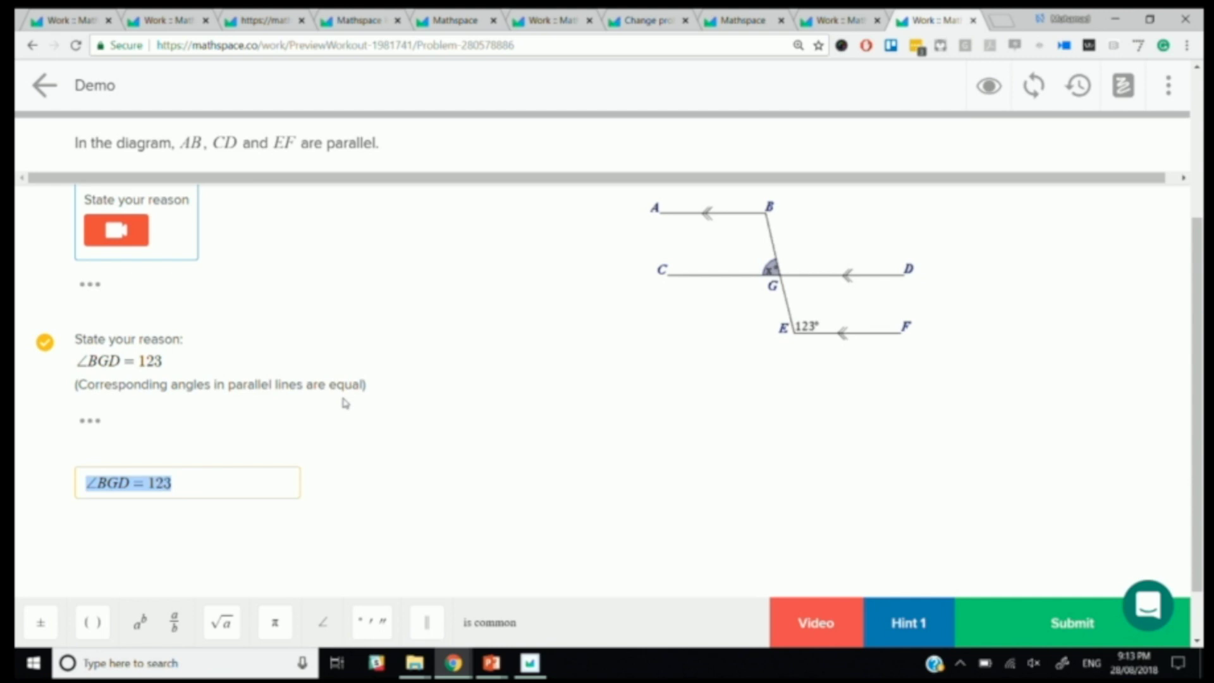
Replace the prefilled ∠BGD equation with x = 57 and submit it as the following step
key("BackSpace")
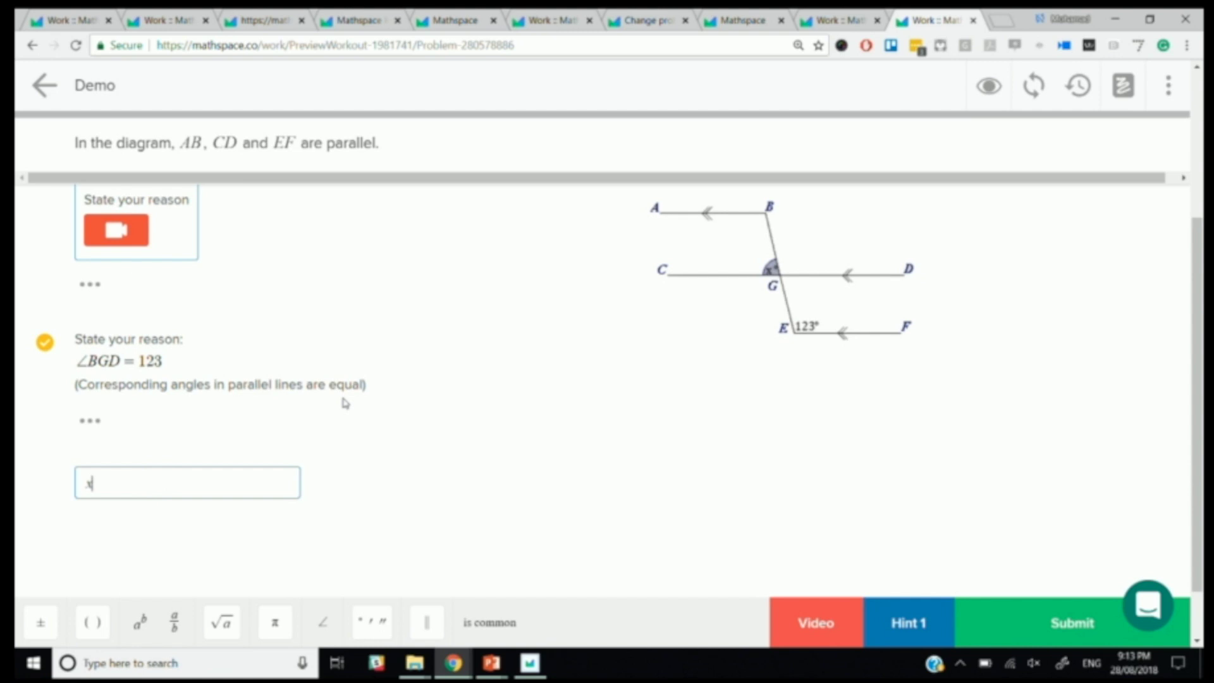
key("BackSpace")
type("x=57")
key("Return")
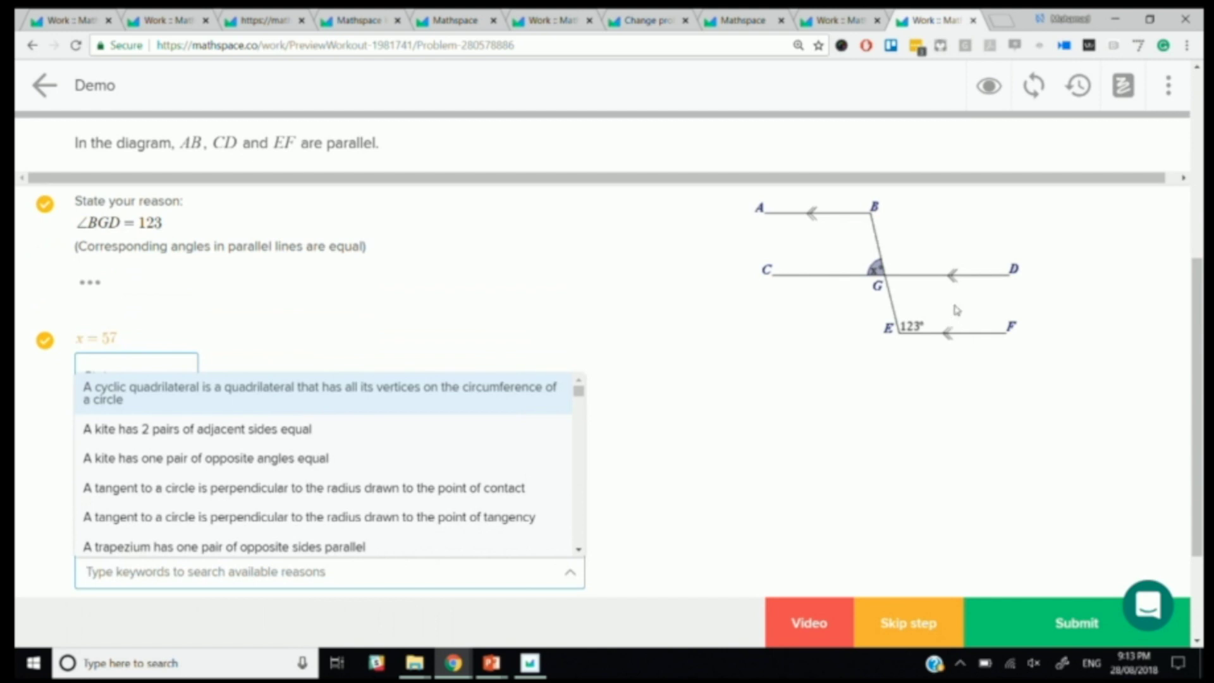
On the sketchpad, mark angle BGD with a blue dot and angle DGE with a green dot
left_click(1123, 85)
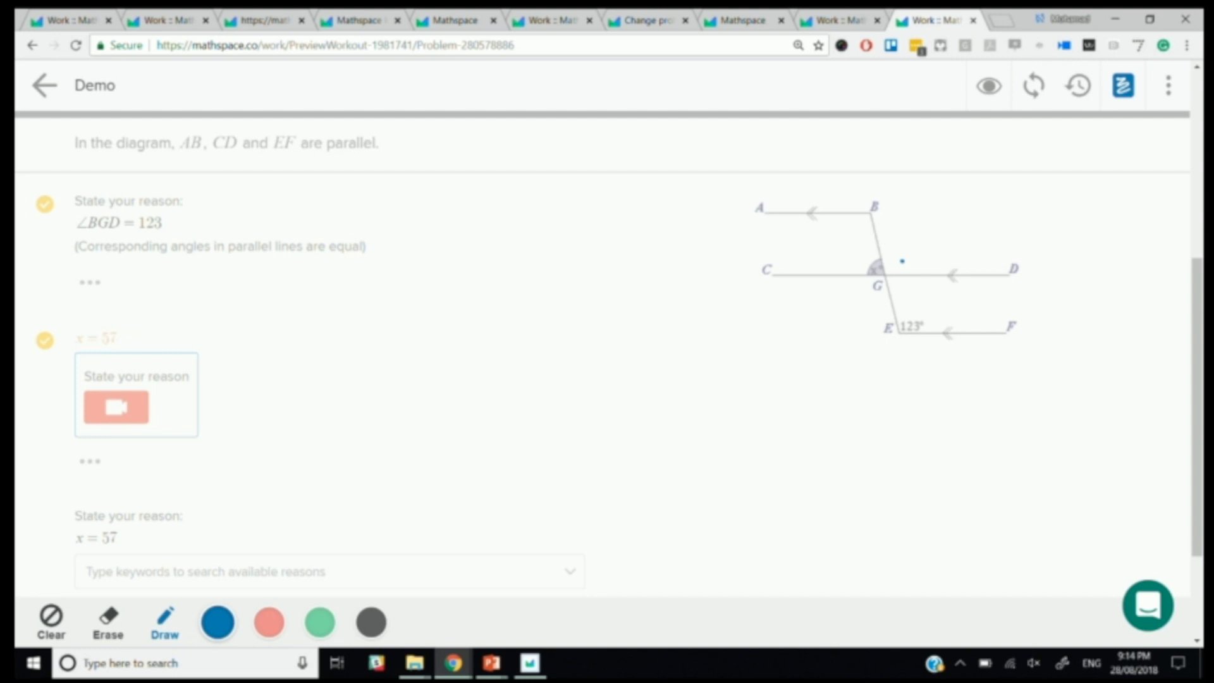
left_click(1122, 84)
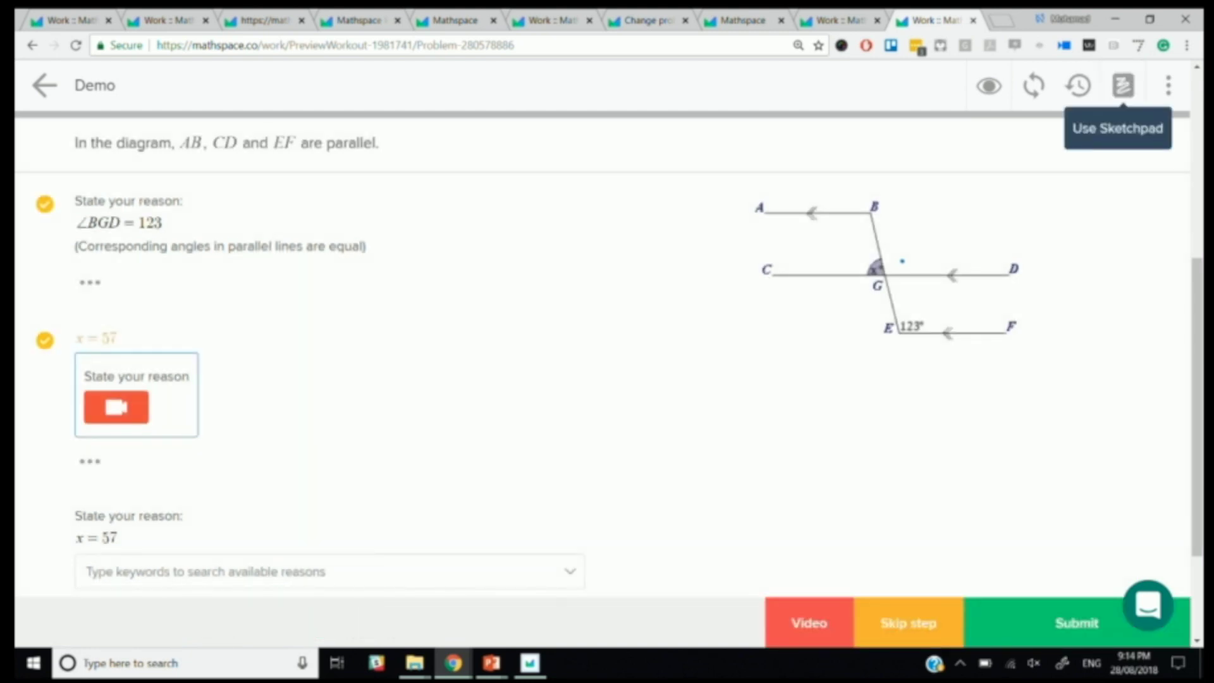
left_click(1122, 84)
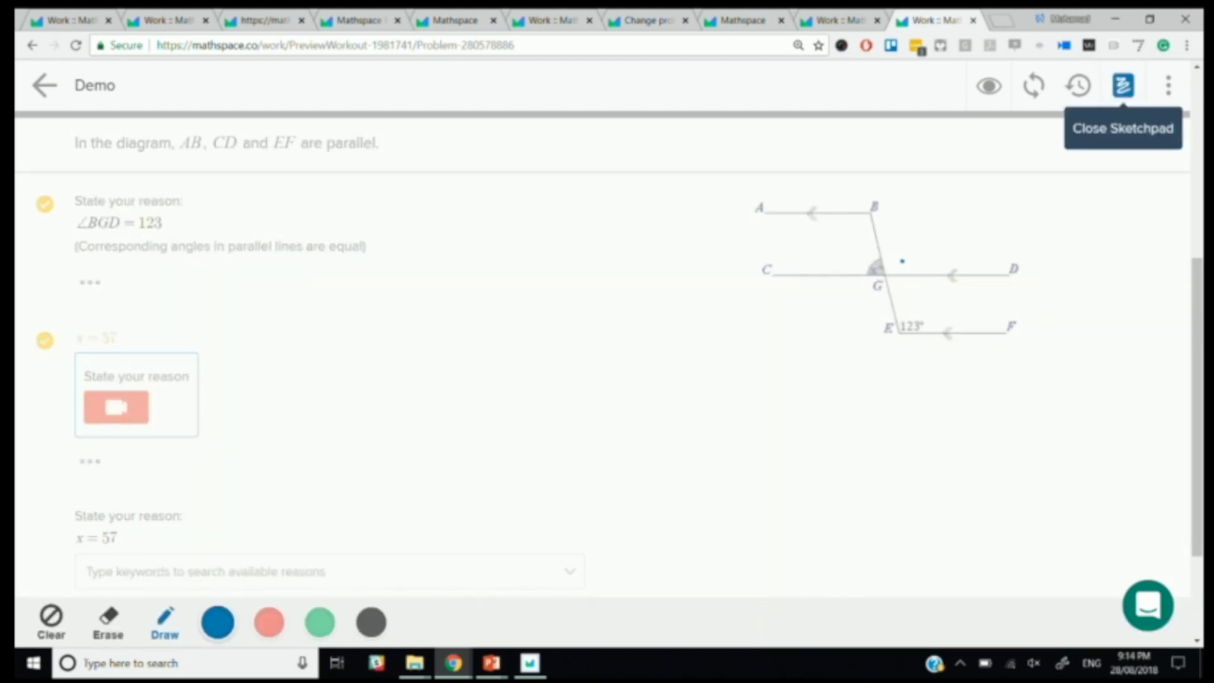
left_click(319, 622)
left_click(913, 296)
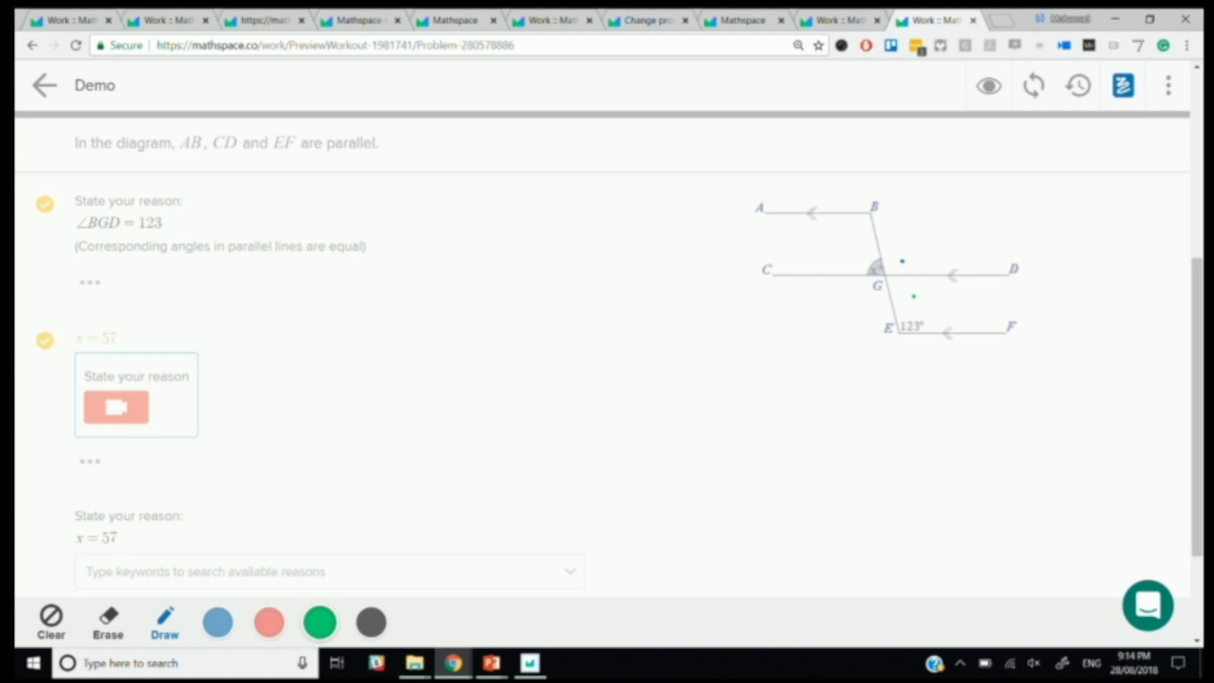
Close the sketchpad, search the reasons for "verti" and submit "Vertically opposite angles are equal" as the reason for x = 57
left_click(1123, 87)
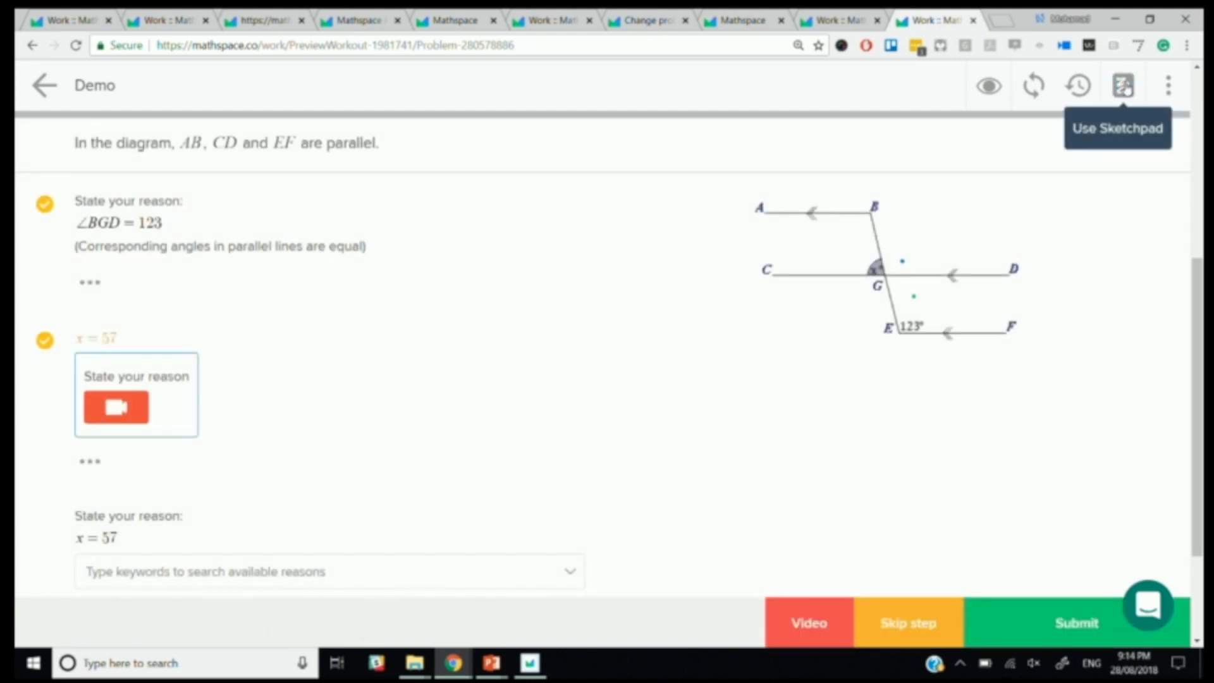
left_click(357, 572)
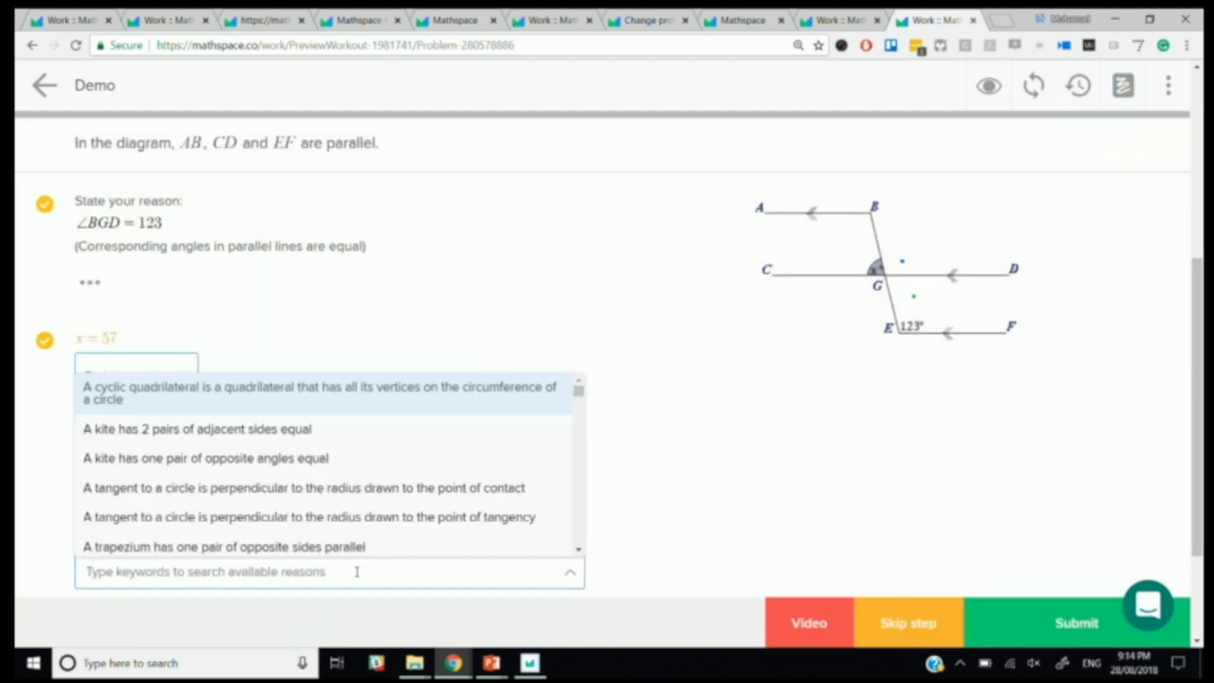
type("v")
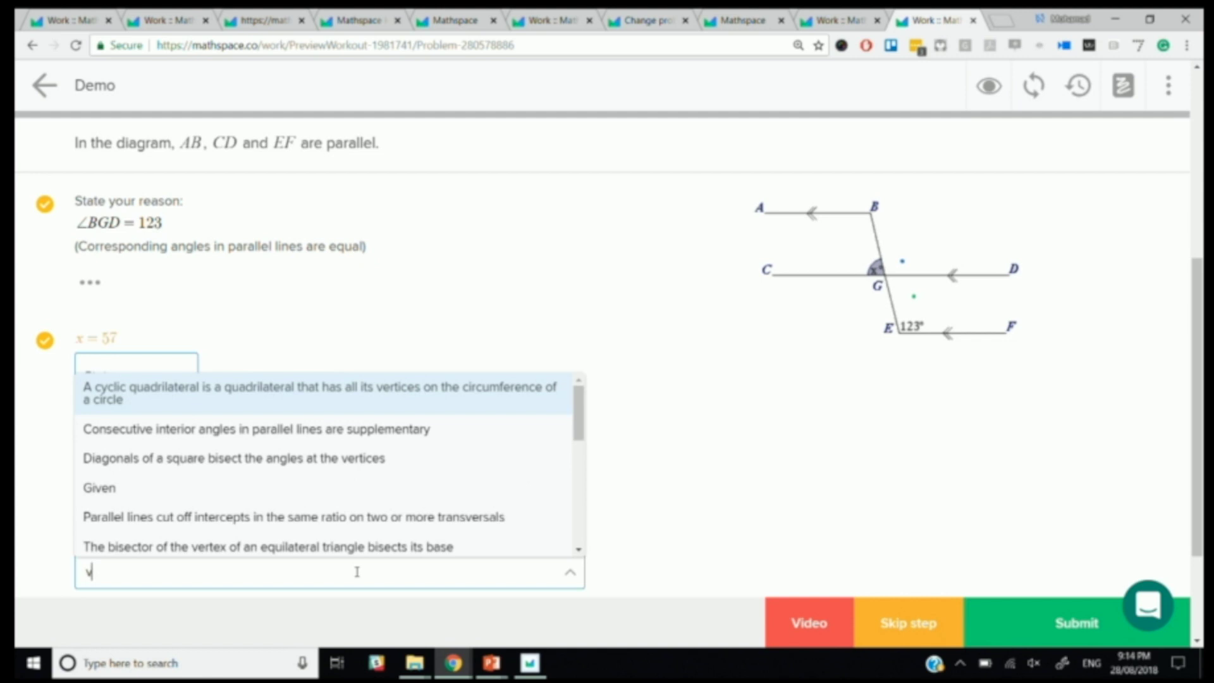
type("ert")
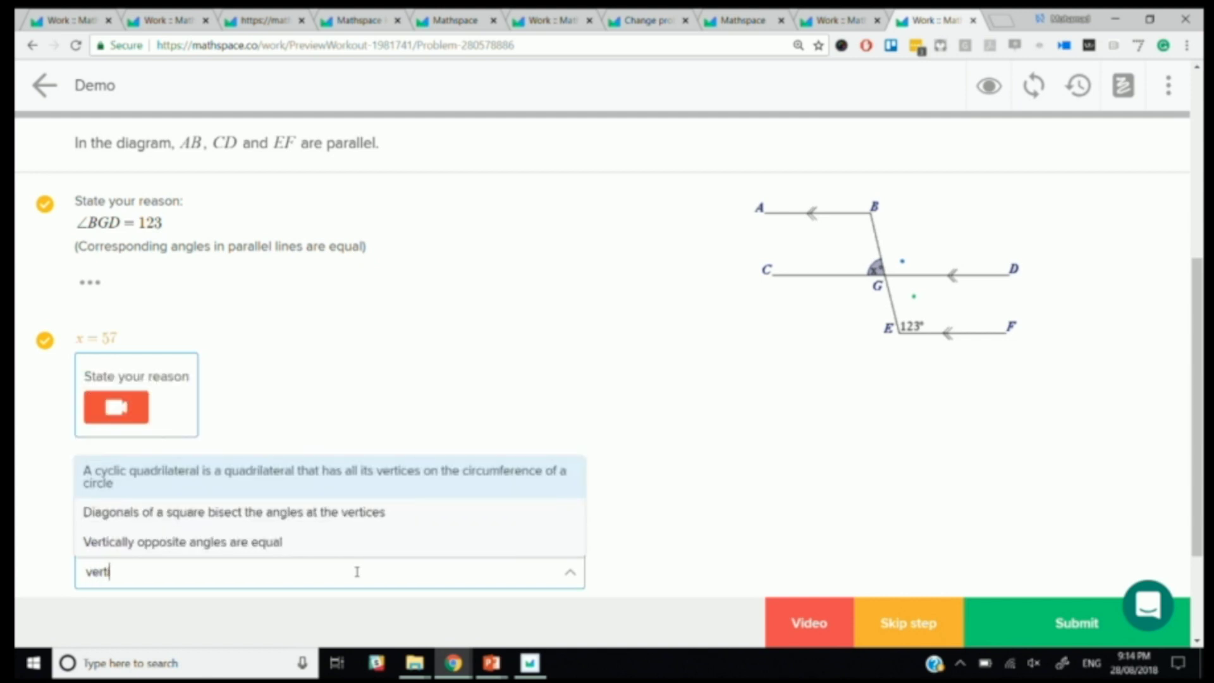
left_click(347, 546)
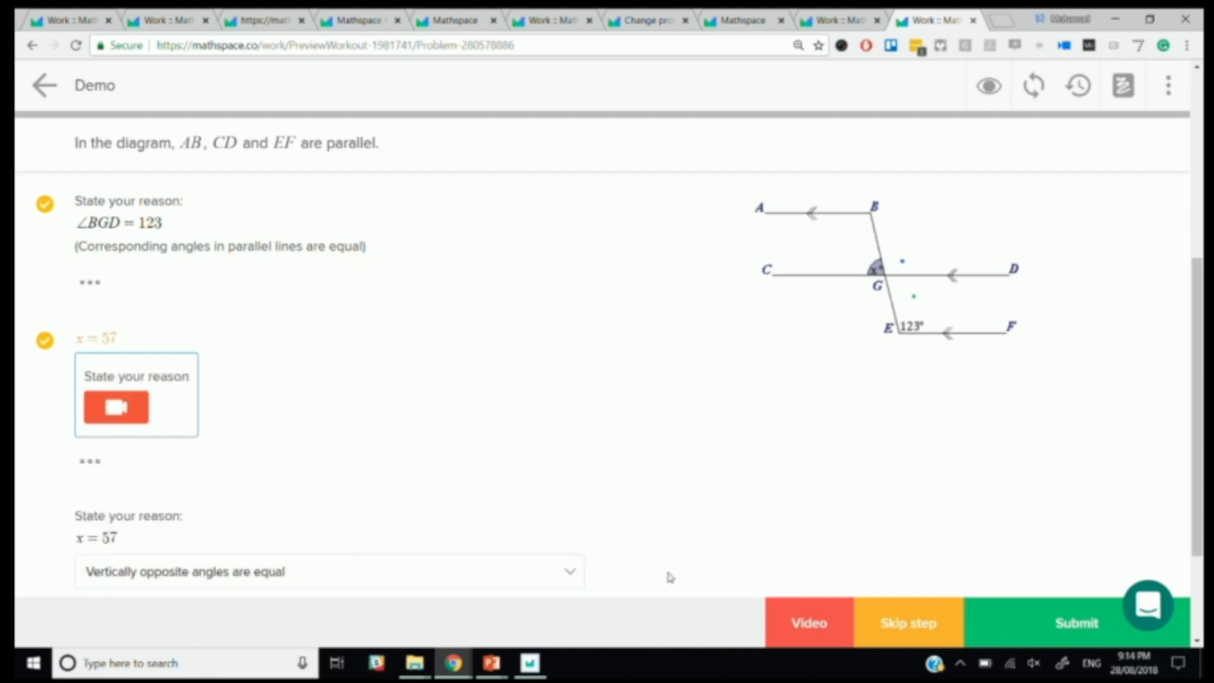
left_click(891, 622)
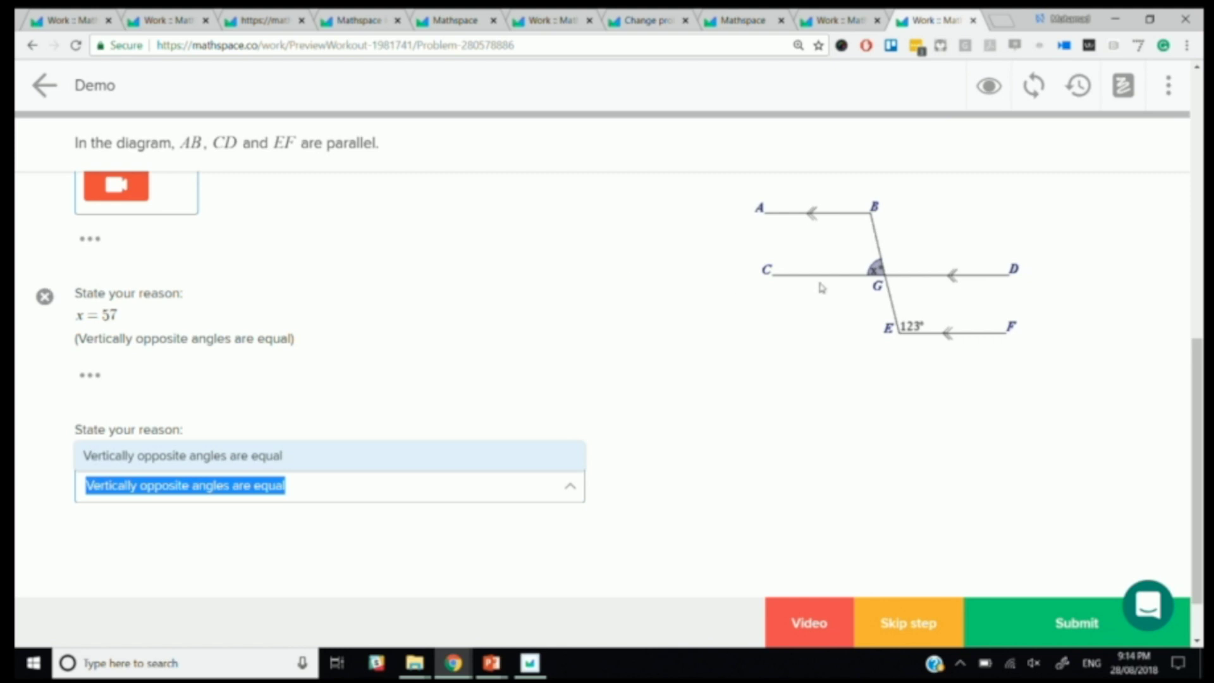
left_click(891, 268)
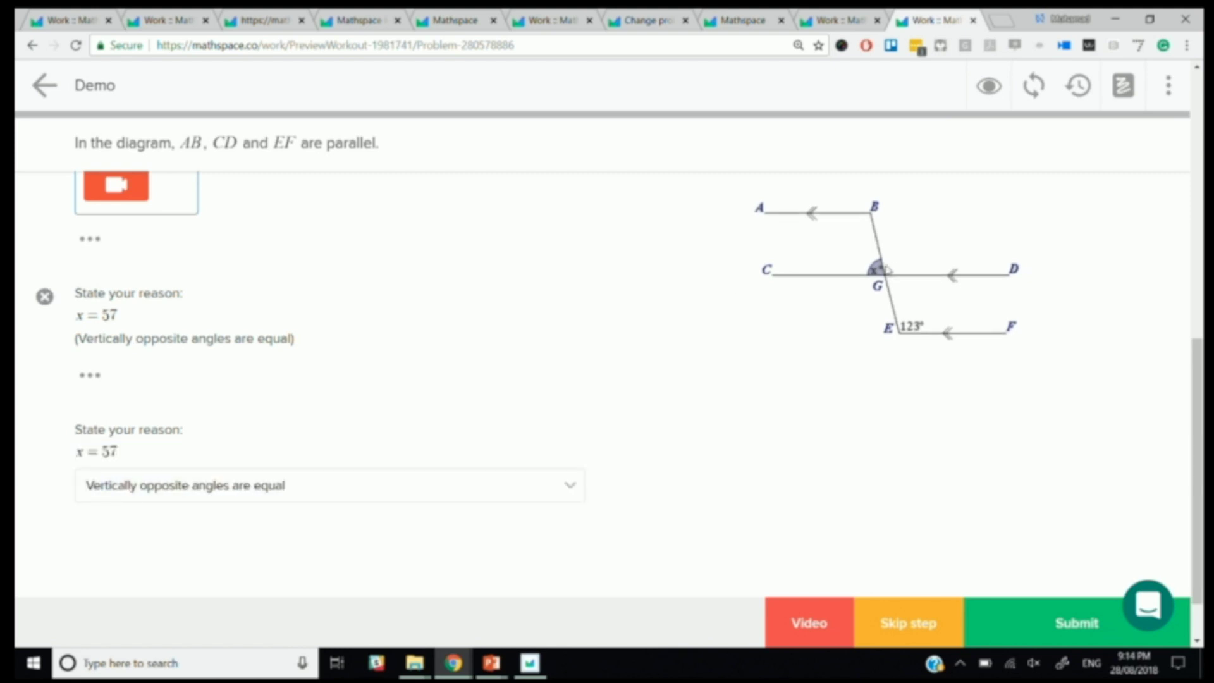
Replace the reason for x = 57 with "Angles forming a straight line are supplementary (sum to 180°)" and submit it
left_click(342, 479)
key("BackSpace")
key("BackSpace")
key("BackSpace")
key("BackSpace")
key("BackSpace")
key("BackSpace")
key("BackSpace")
key("BackSpace")
key("BackSpace")
key("BackSpace")
key("BackSpace")
key("BackSpace")
key("BackSpace")
key("BackSpace")
key("BackSpace")
key("BackSpace")
key("BackSpace")
key("BackSpace")
key("BackSpace")
key("BackSpace")
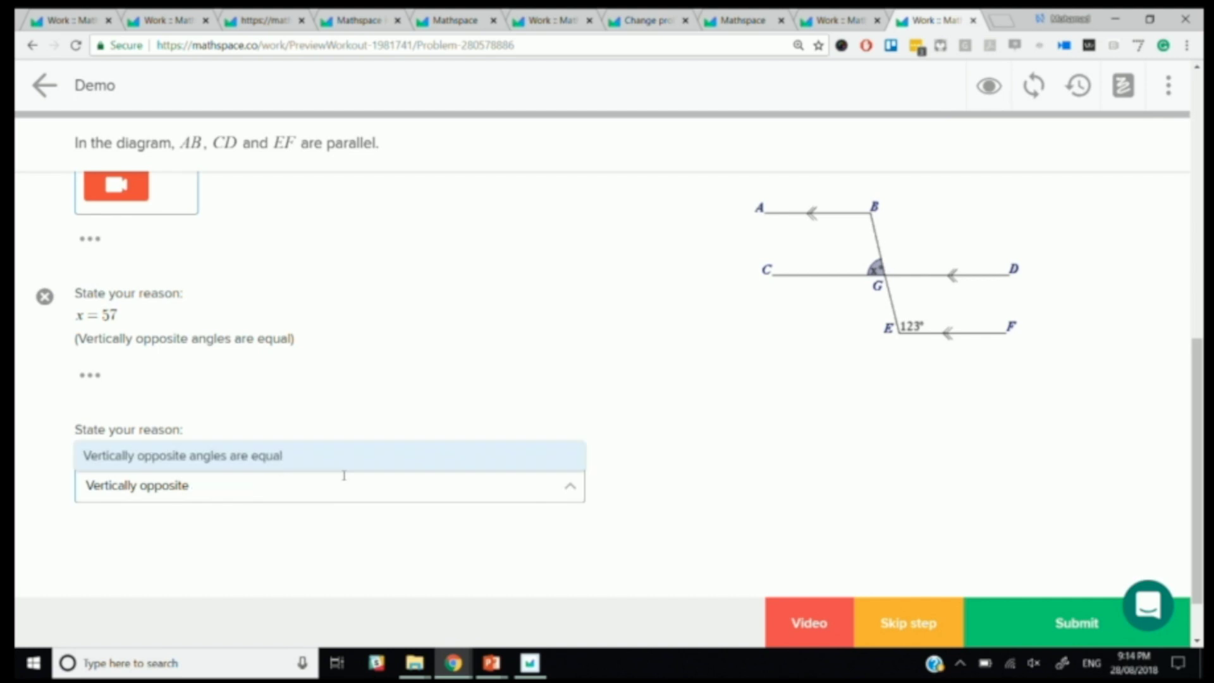
type("stra")
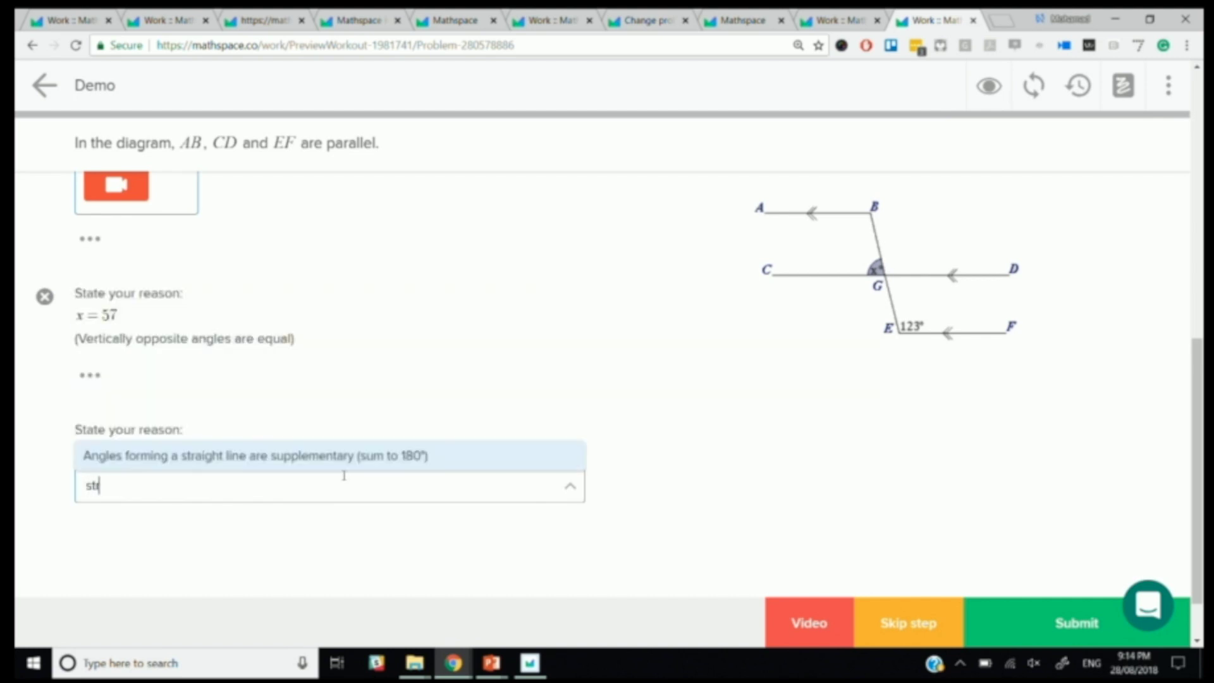
left_click(352, 462)
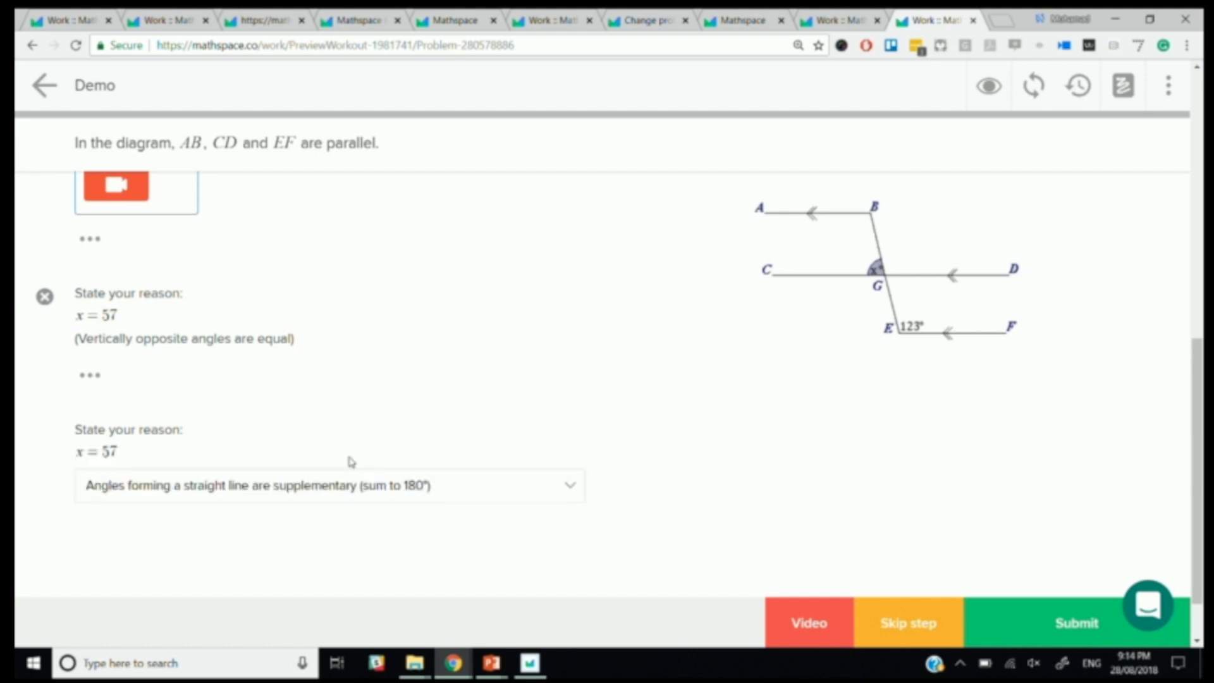
left_click(994, 618)
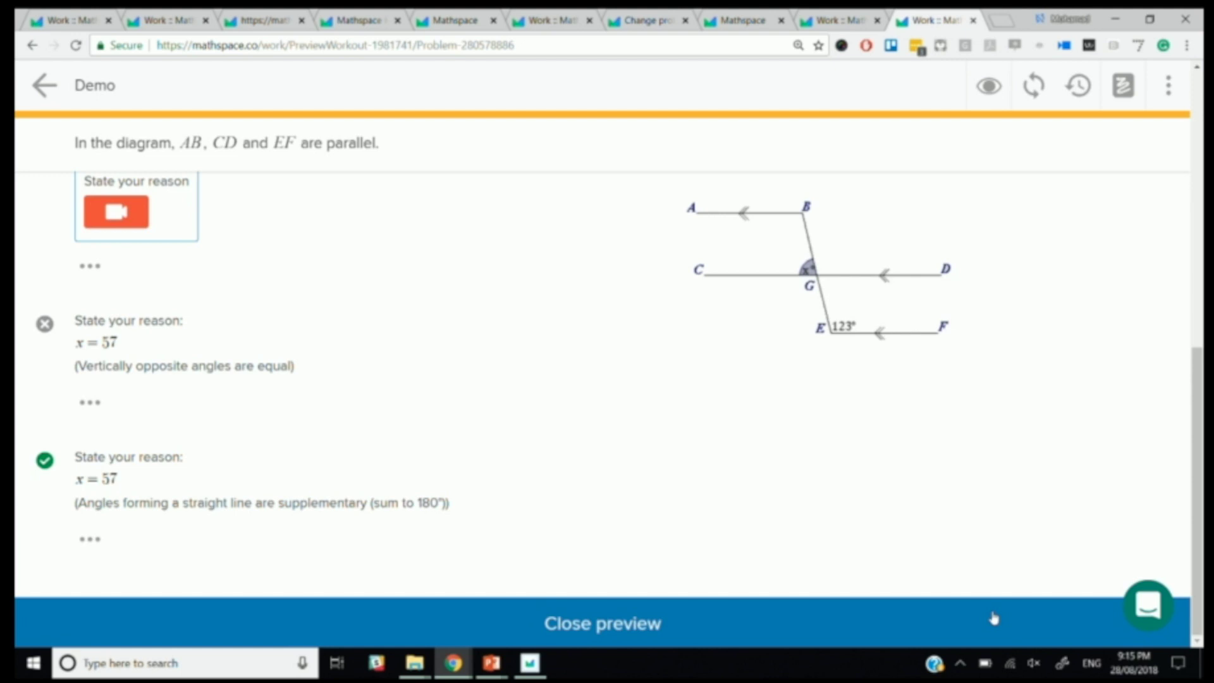
Reopen the sketchpad on the solved problem and mark angle DGE and the angle below AB near B on the diagram
scroll(993, 618, "up", 1)
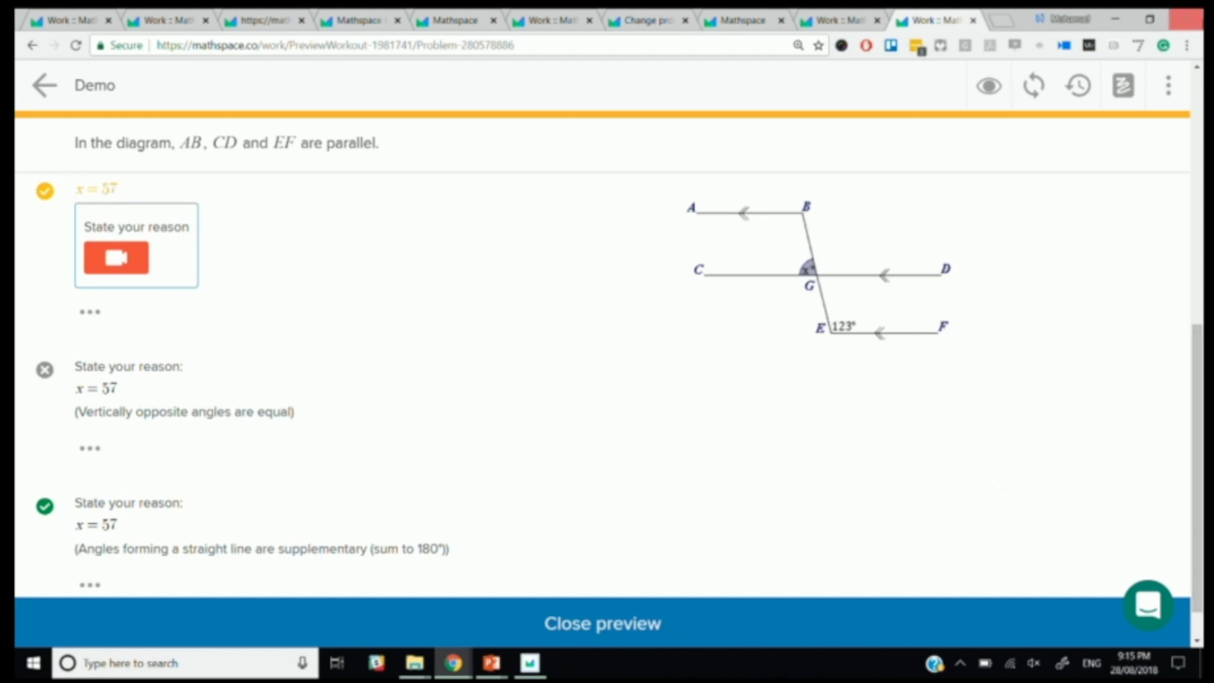
left_click(1136, 93)
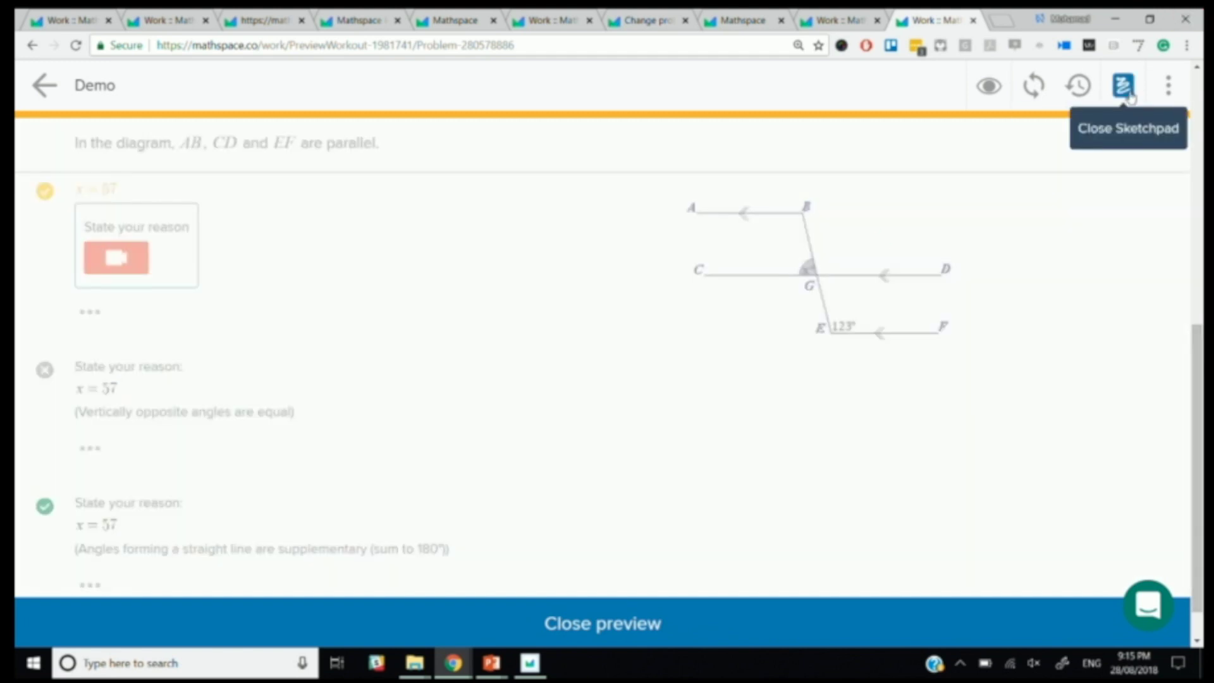
left_click(832, 289)
left_click_drag(795, 222, 787, 224)
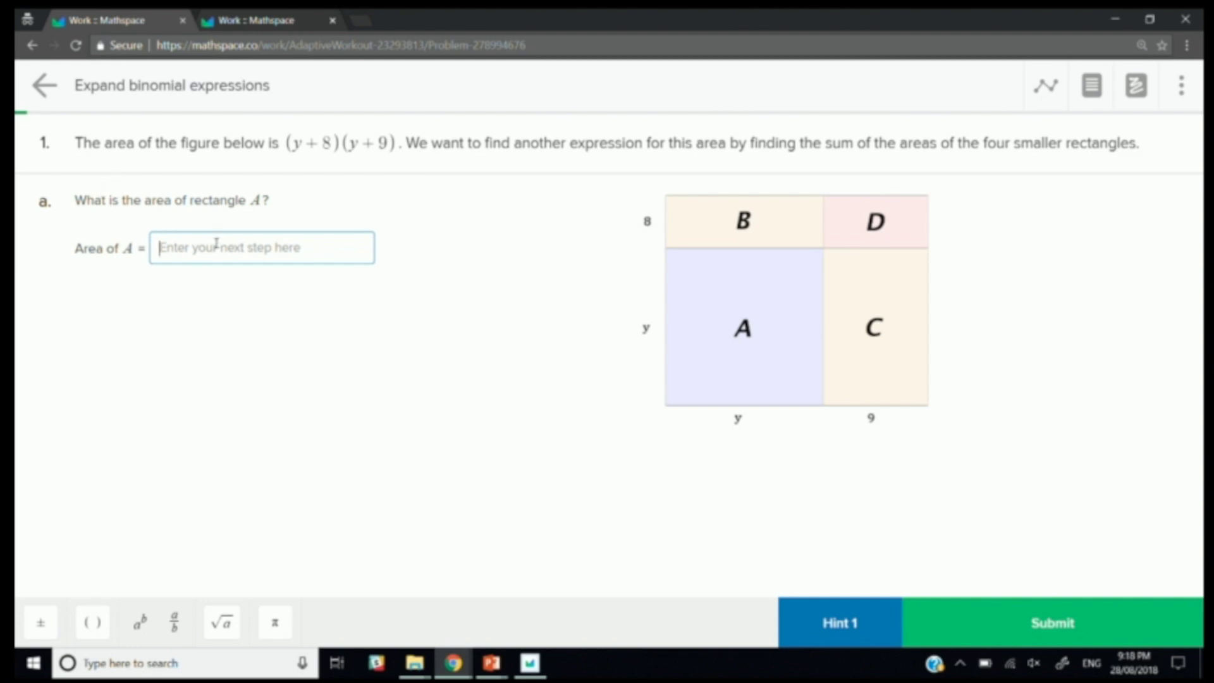
Scribble over rectangle A in blue on the sketchpad, and close the sketchpad
left_click(1135, 86)
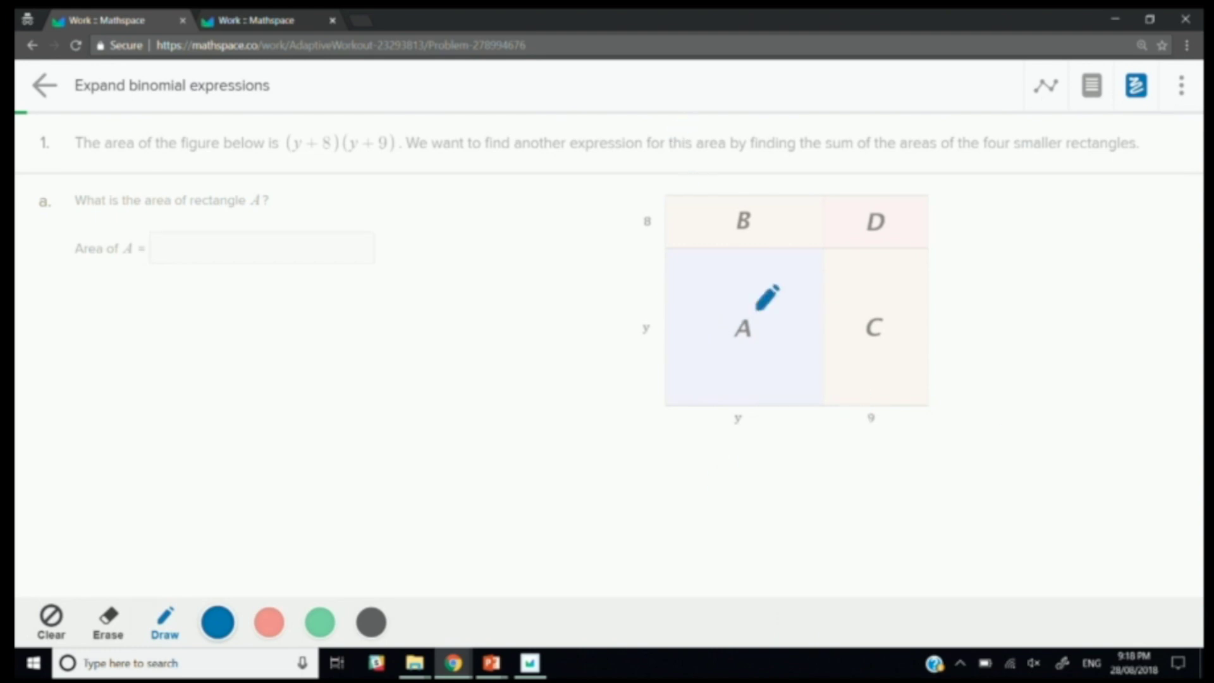
mouse_move(672, 327)
left_mouse_down()
mouse_move(755, 303)
mouse_move(787, 360)
left_mouse_up()
left_click(1136, 86)
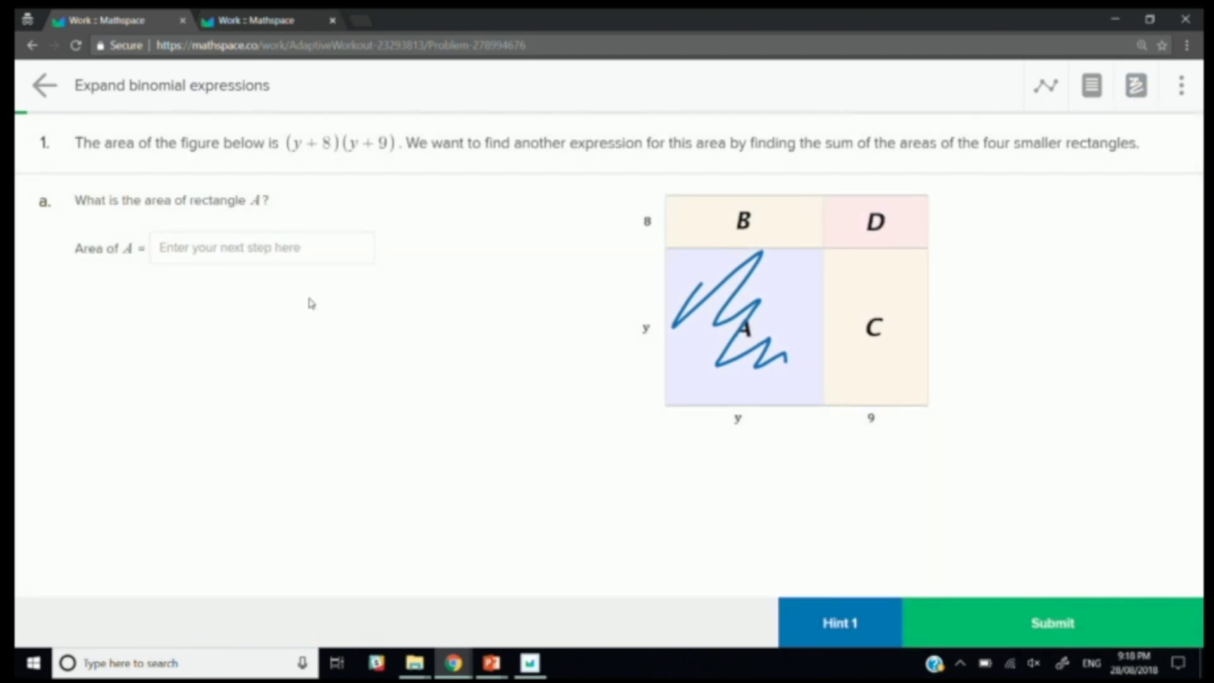
Submit y² as the area of rectangle A in part a
left_click(286, 259)
type("y")
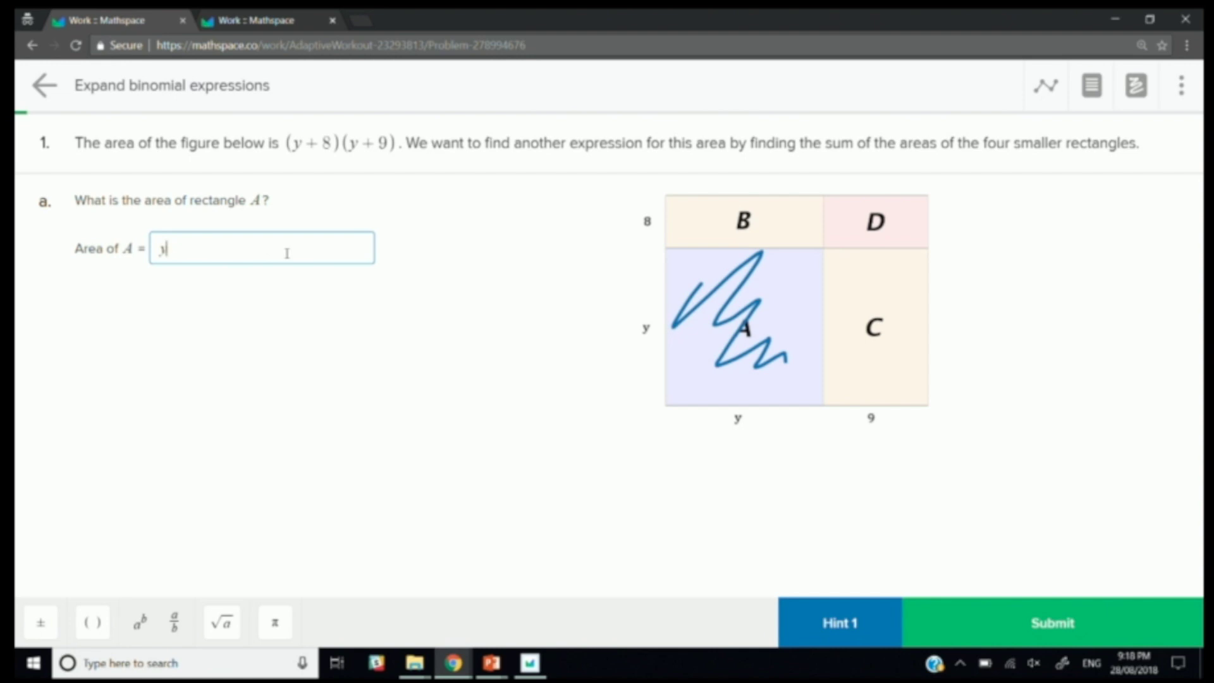
type("^2")
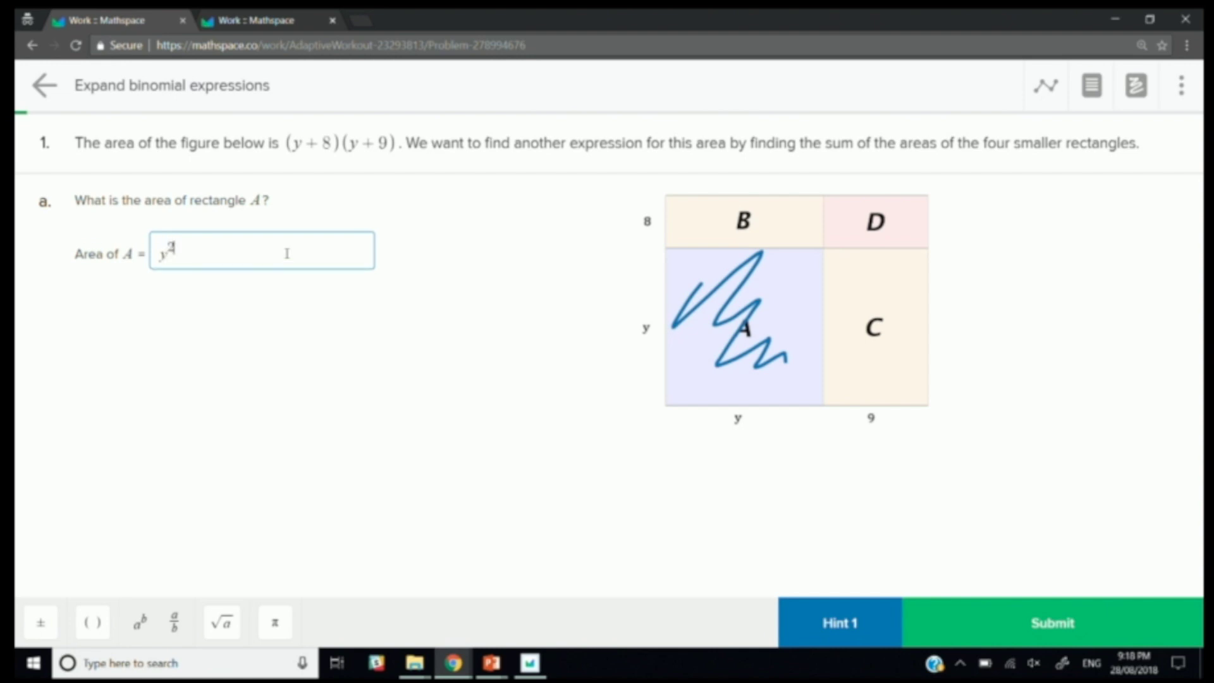
key("Return")
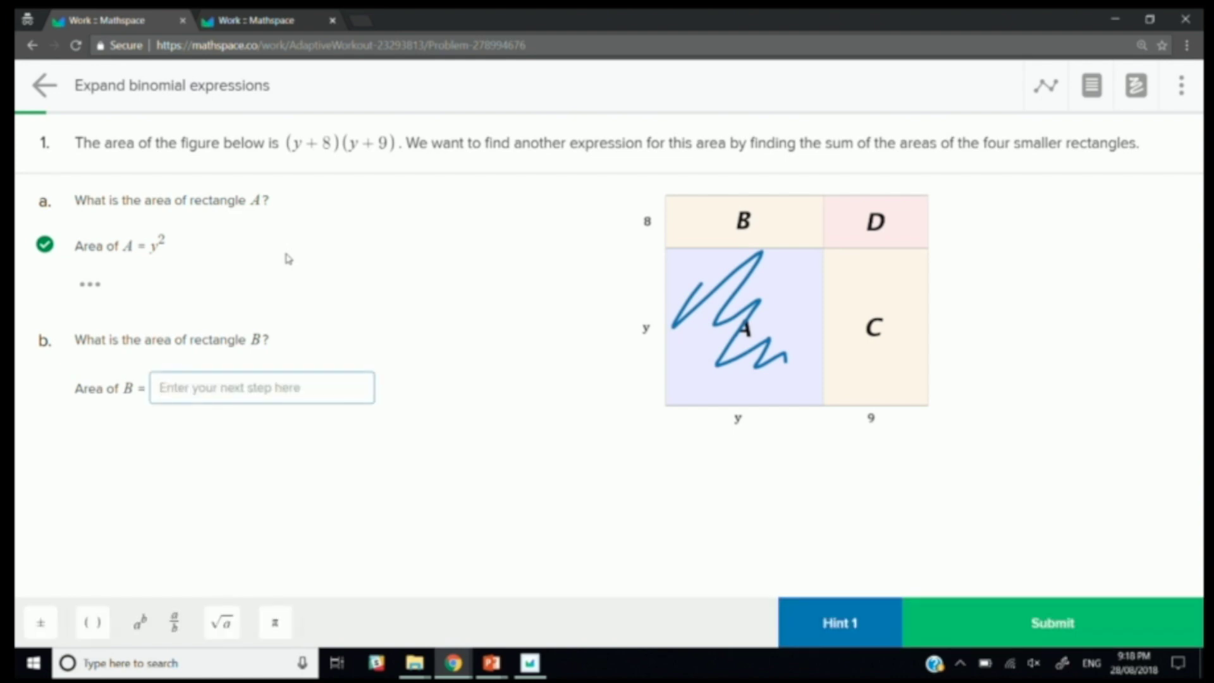
Submit 8y as the area of rectangle B and 9y as the area of rectangle C
type("8y")
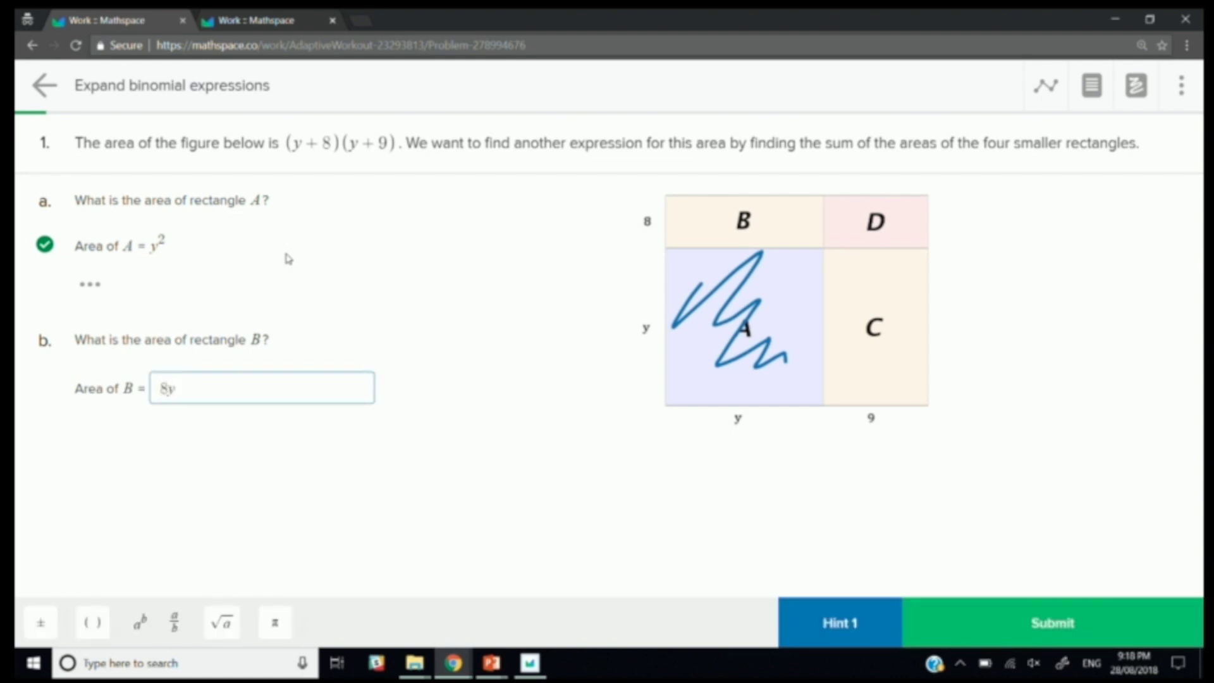
key("Return")
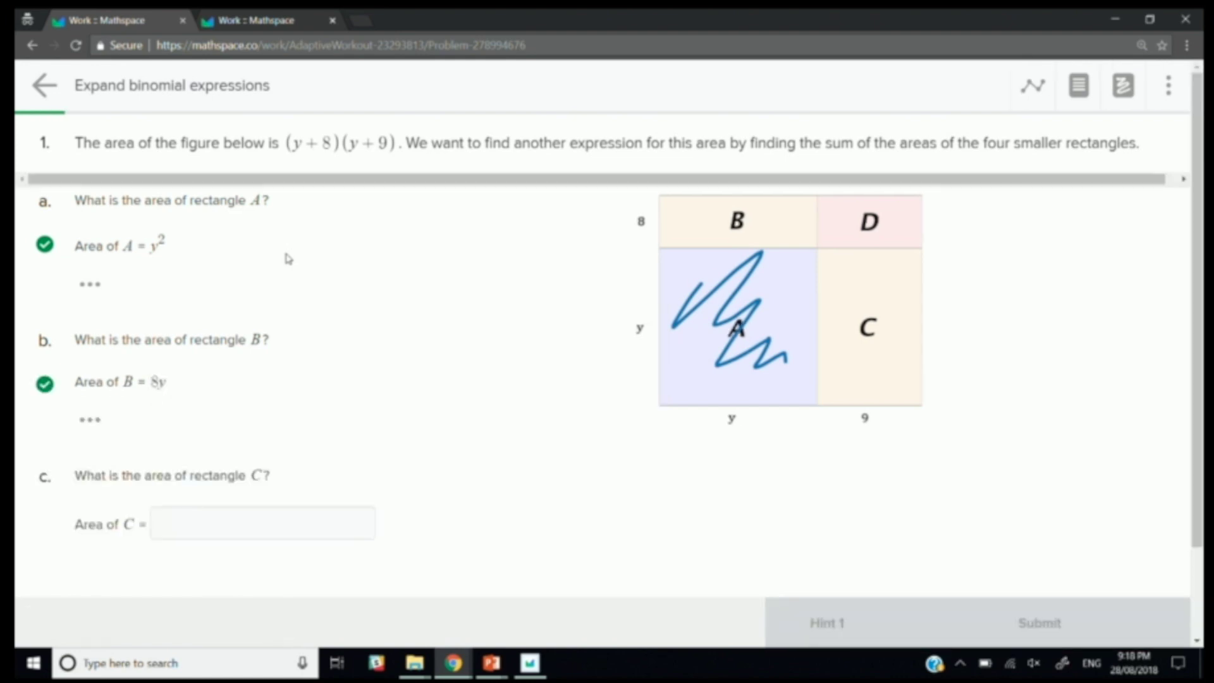
type("9y")
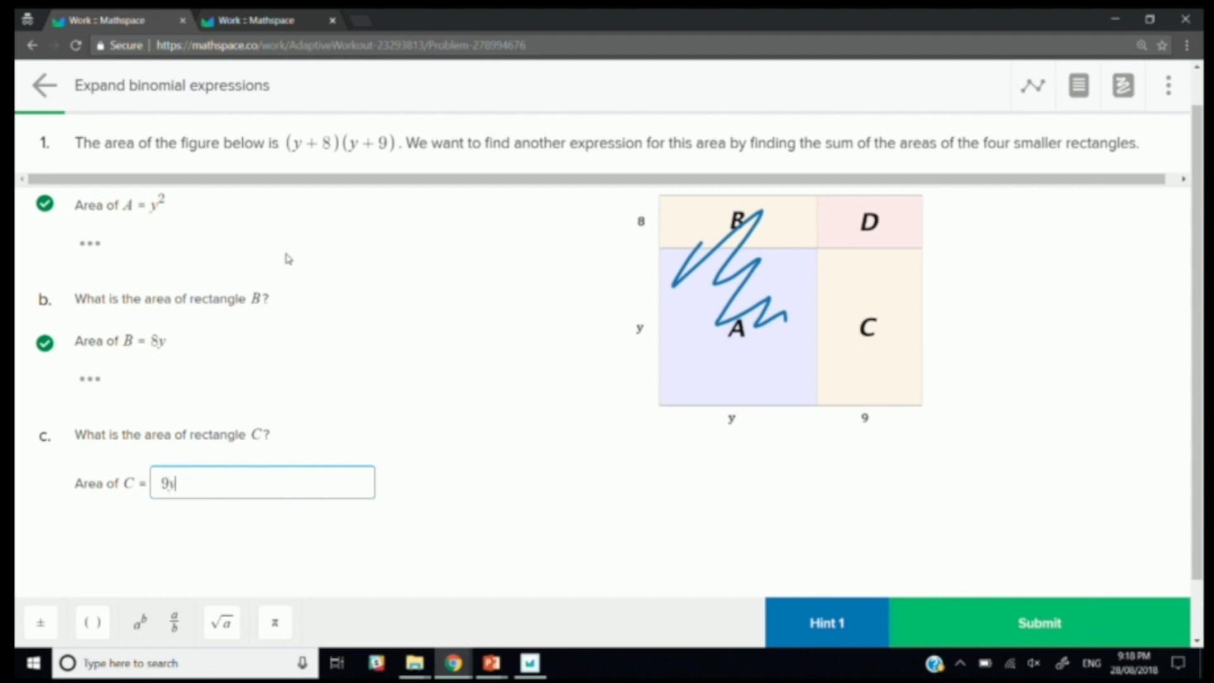
key("Return")
Reduce the page zoom to 100% and submit 72 as the area of rectangle D
key("ctrl+minus")
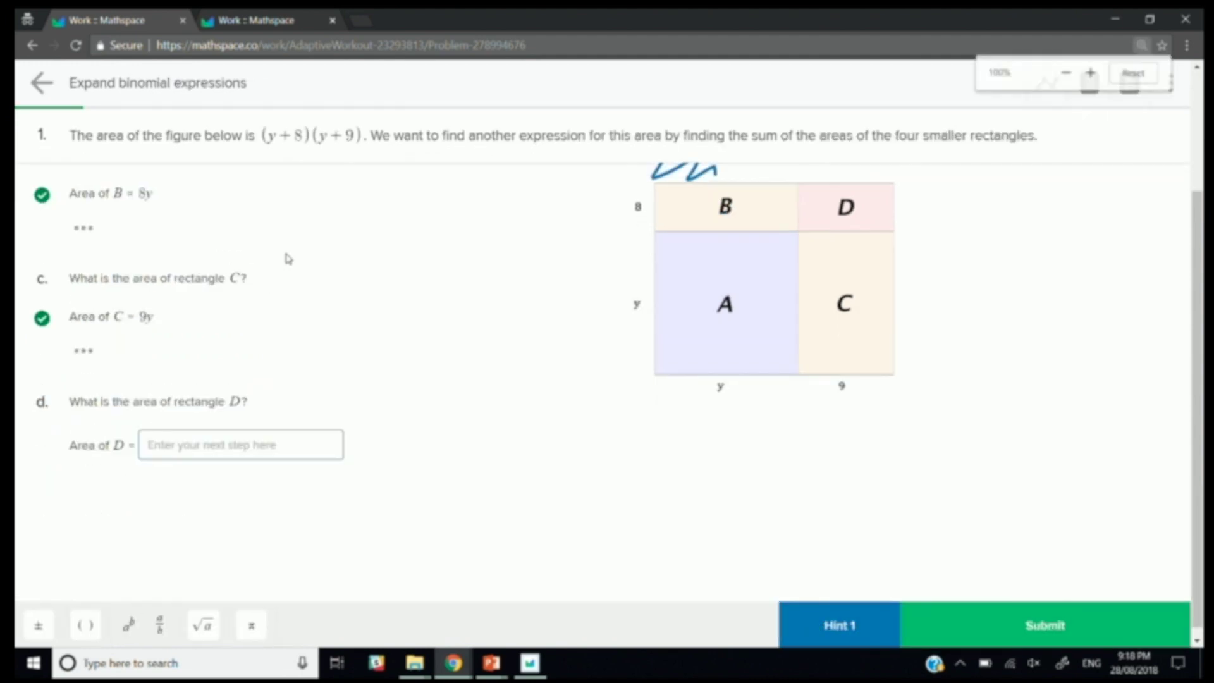
scroll(306, 324, "up", 1)
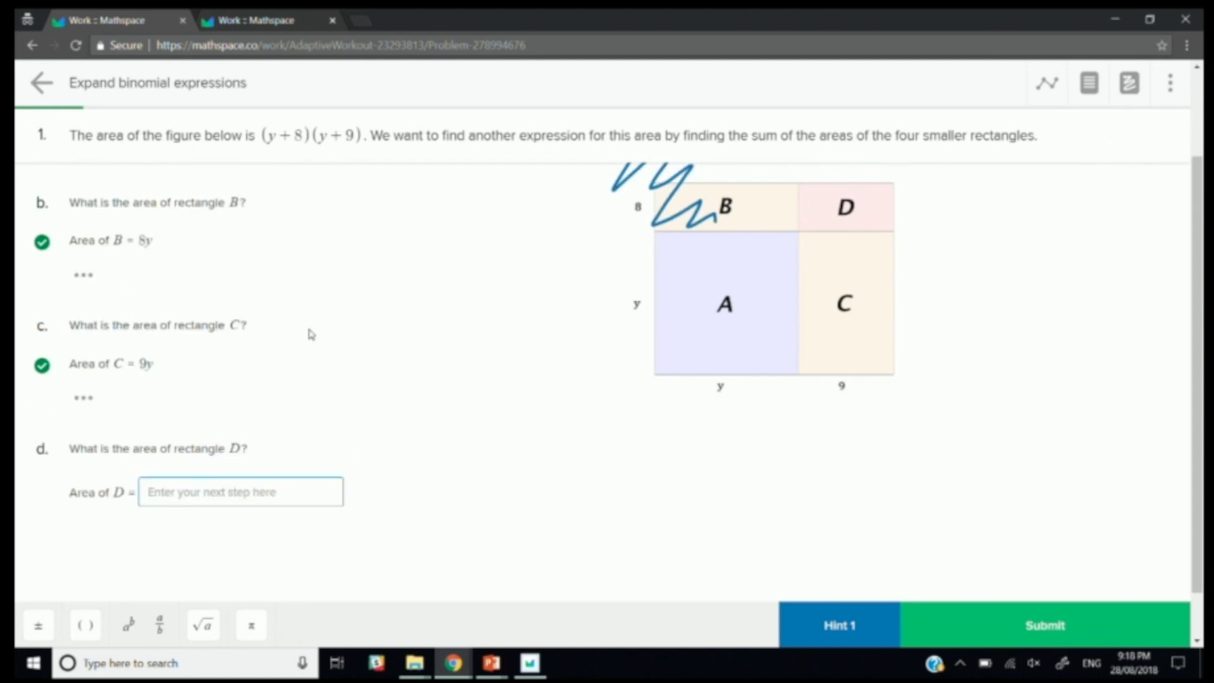
scroll(306, 323, "up", 1)
type("7")
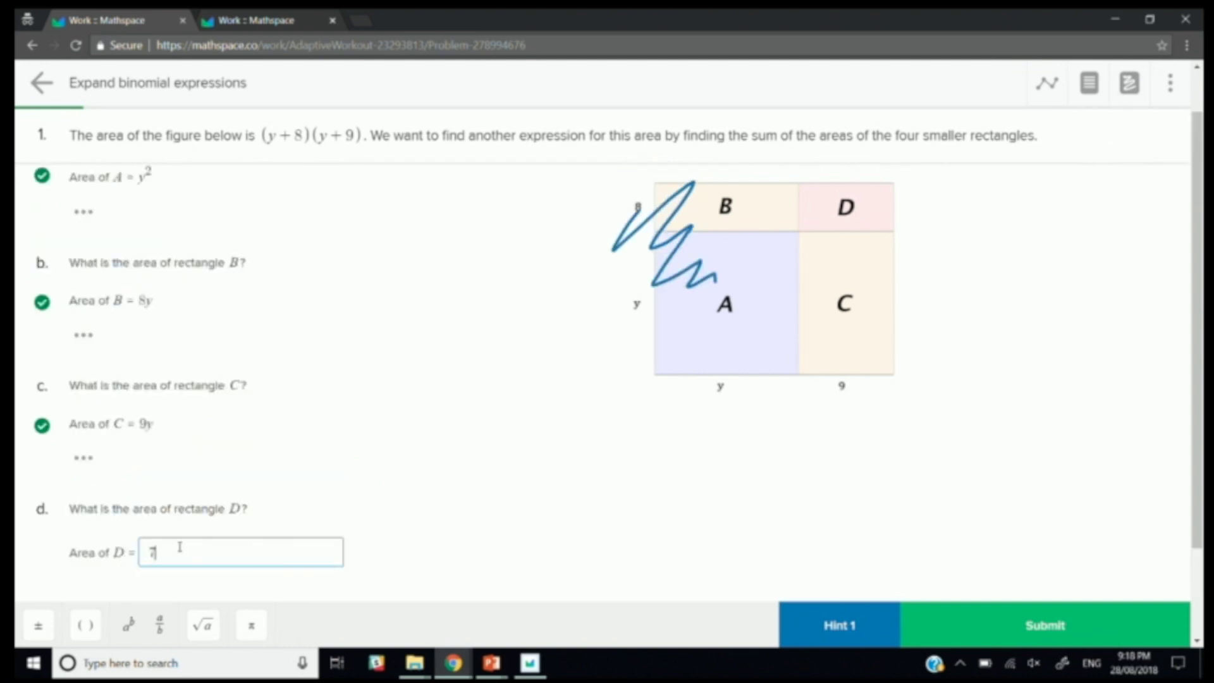
type("2")
key("Return")
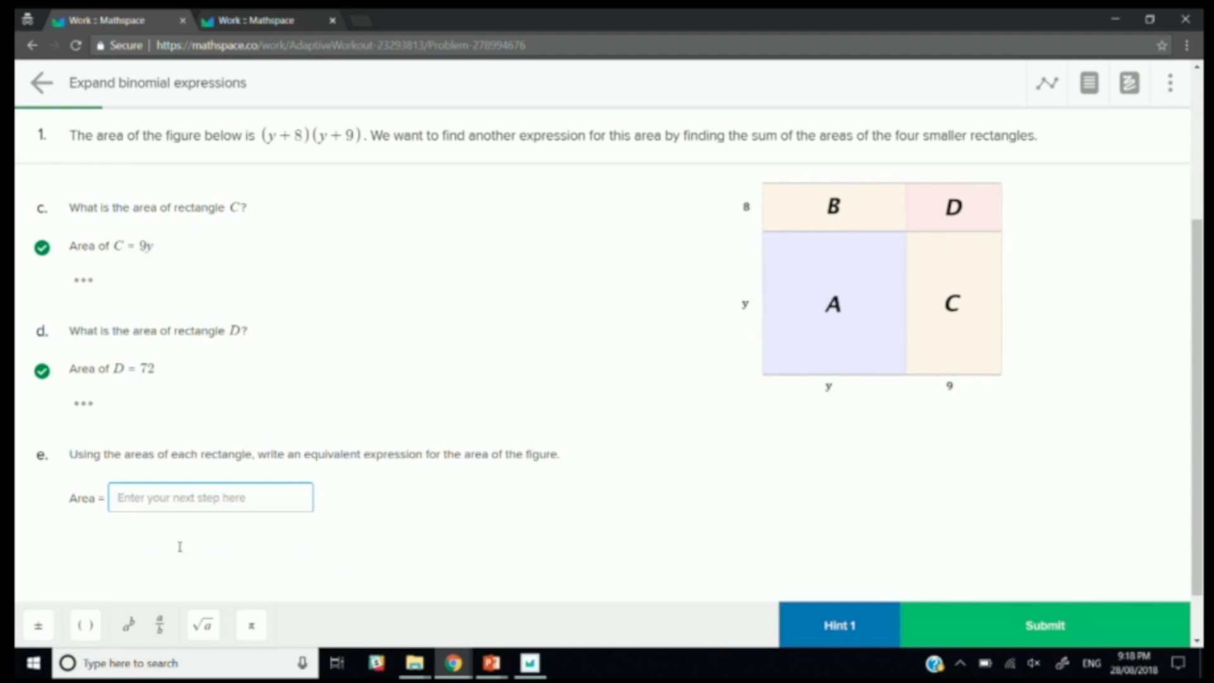
Submit y² + 8y + 9y + 72 as the expression for the whole figure's area in part e
type("y")
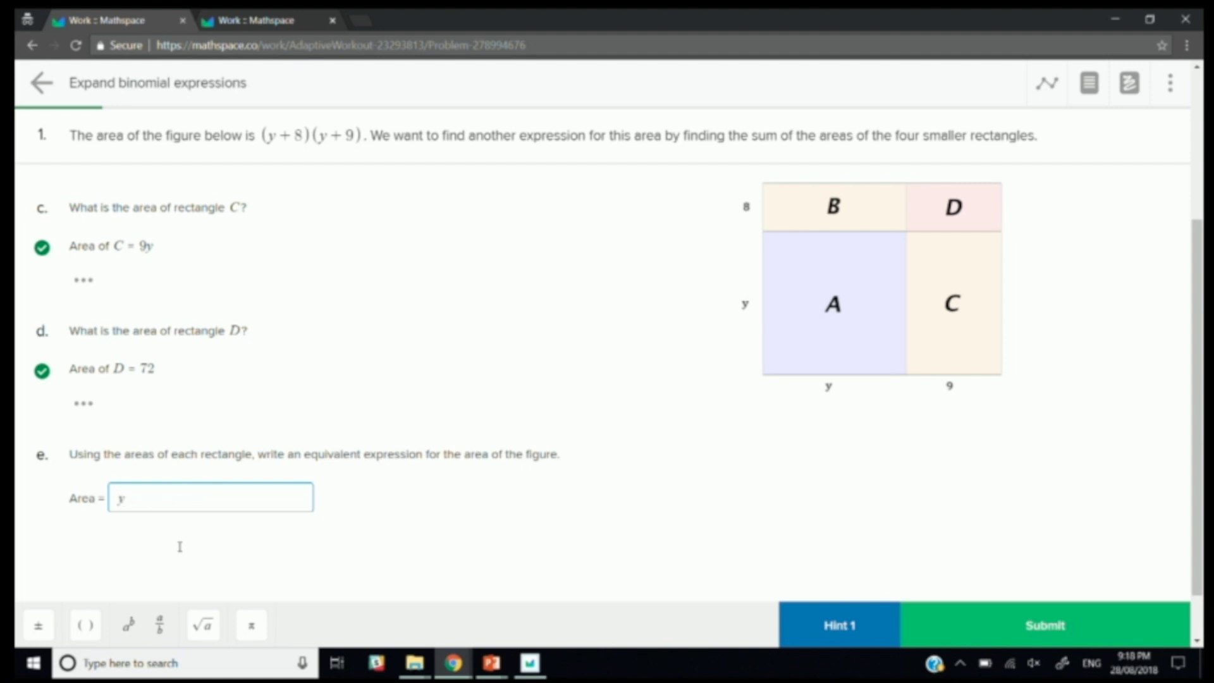
type("2")
key("BackSpace")
key("shift+6")
type("2")
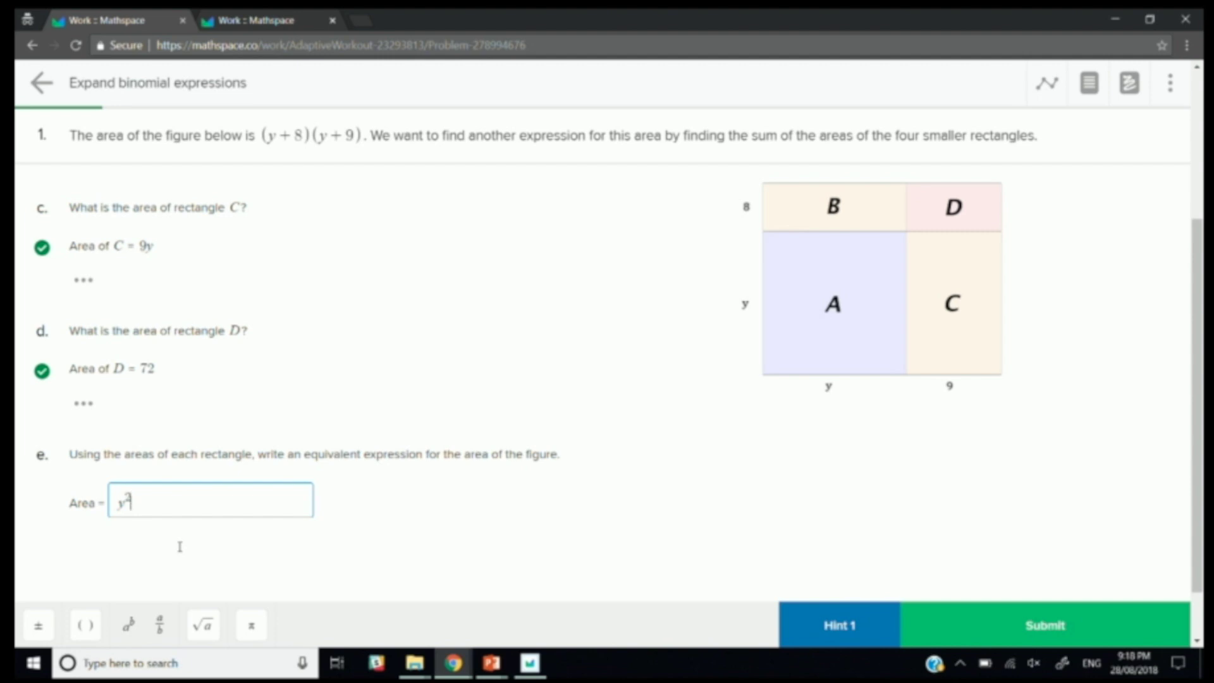
key("Right")
type("+ 8y + 9y + 72")
key("Return")
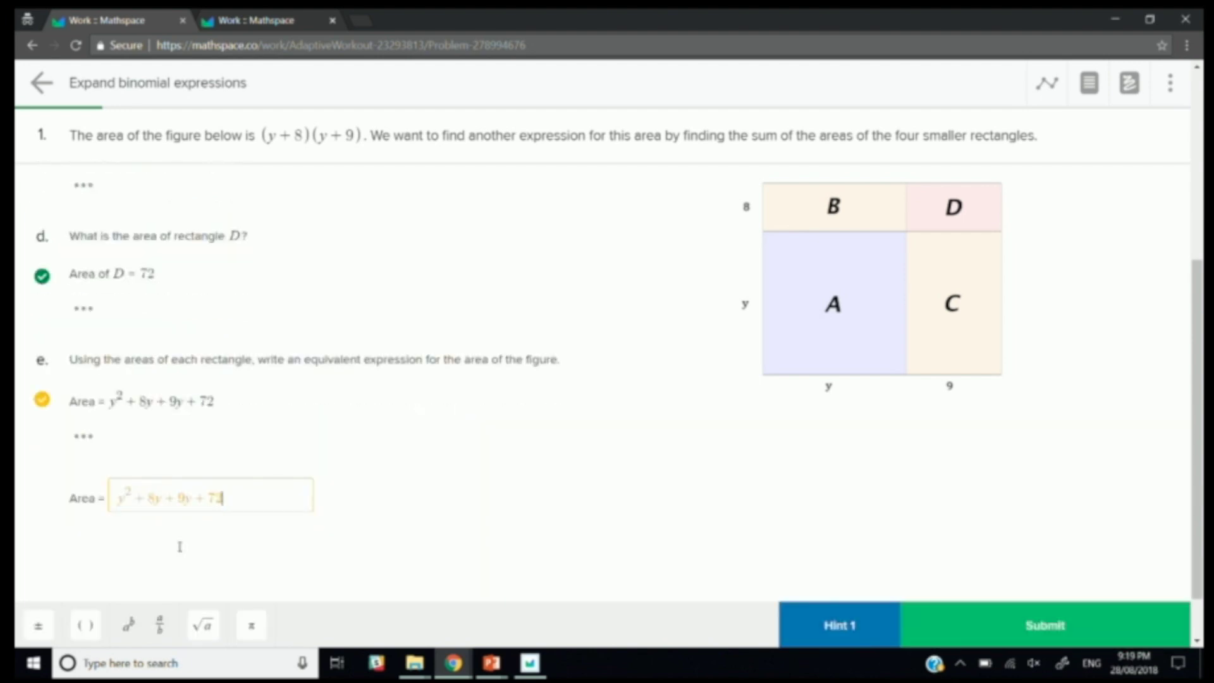
Combine the like terms in the prefilled area expression to get y² + 17y + 72, and submit it
key("Left")
key("Left")
key("Left")
key("Left")
key("BackSpace")
key("BackSpace")
key("BackSpace")
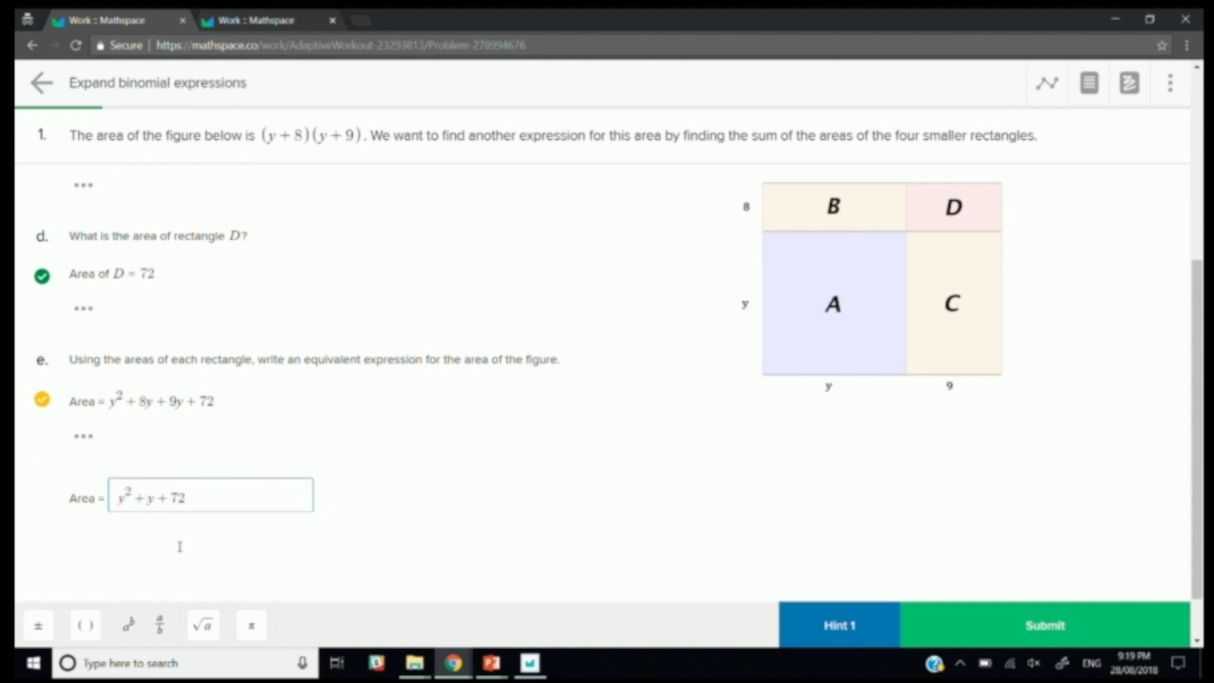
type("17")
key("Return")
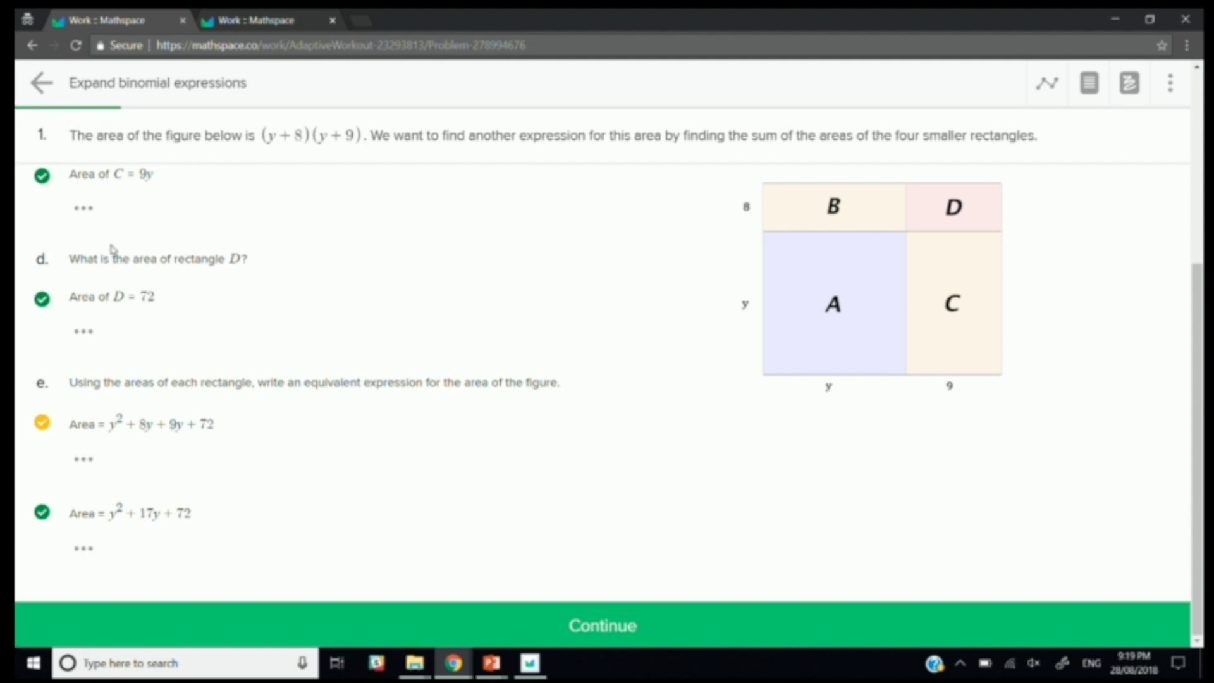
Continue to question 2, fill the blanks with 9 and t + 2, and submit the answer
key("Return")
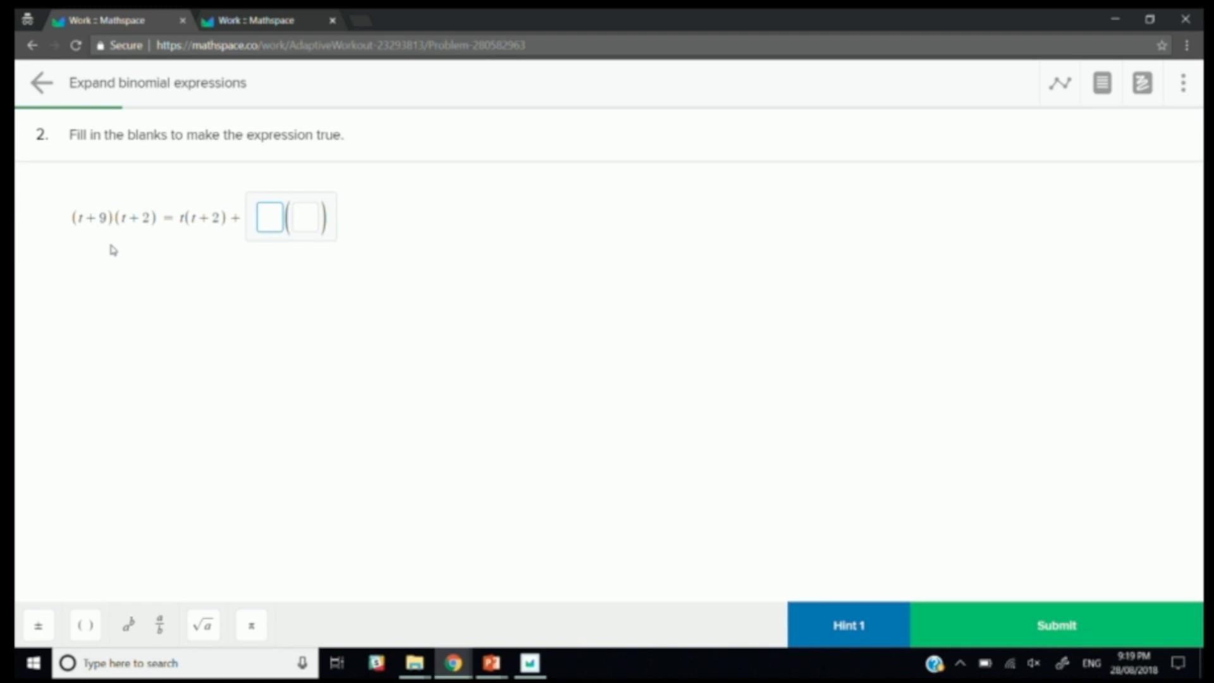
type("9")
key("Tab")
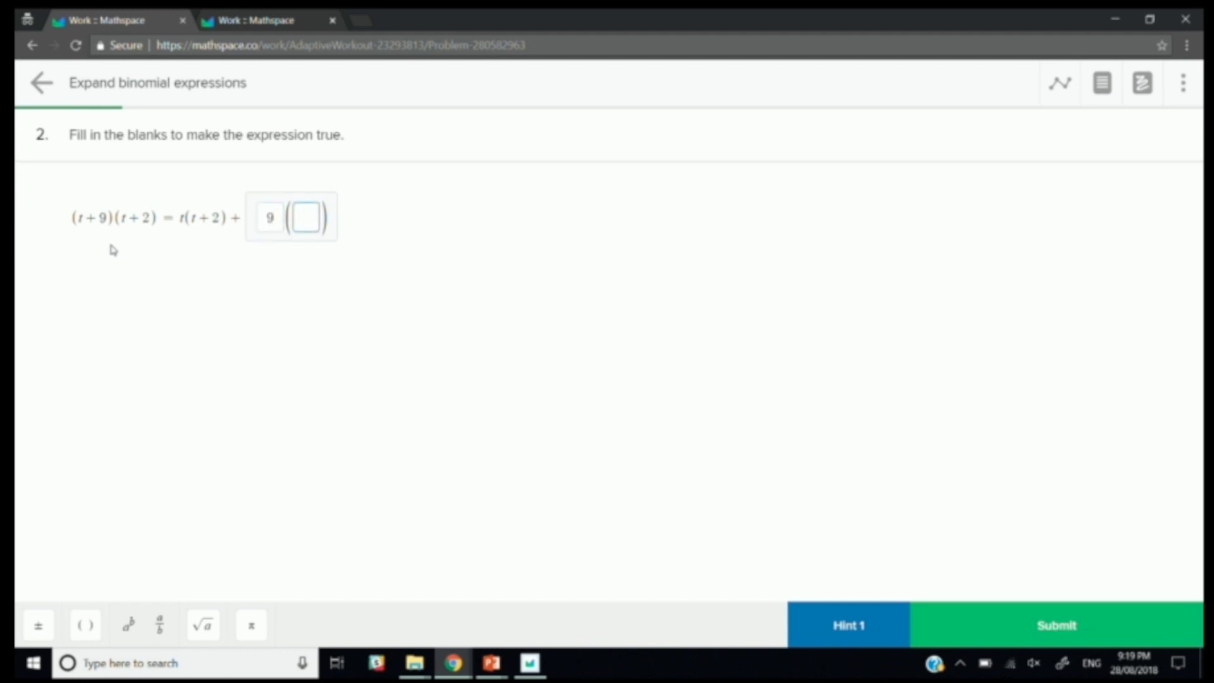
type("t+2")
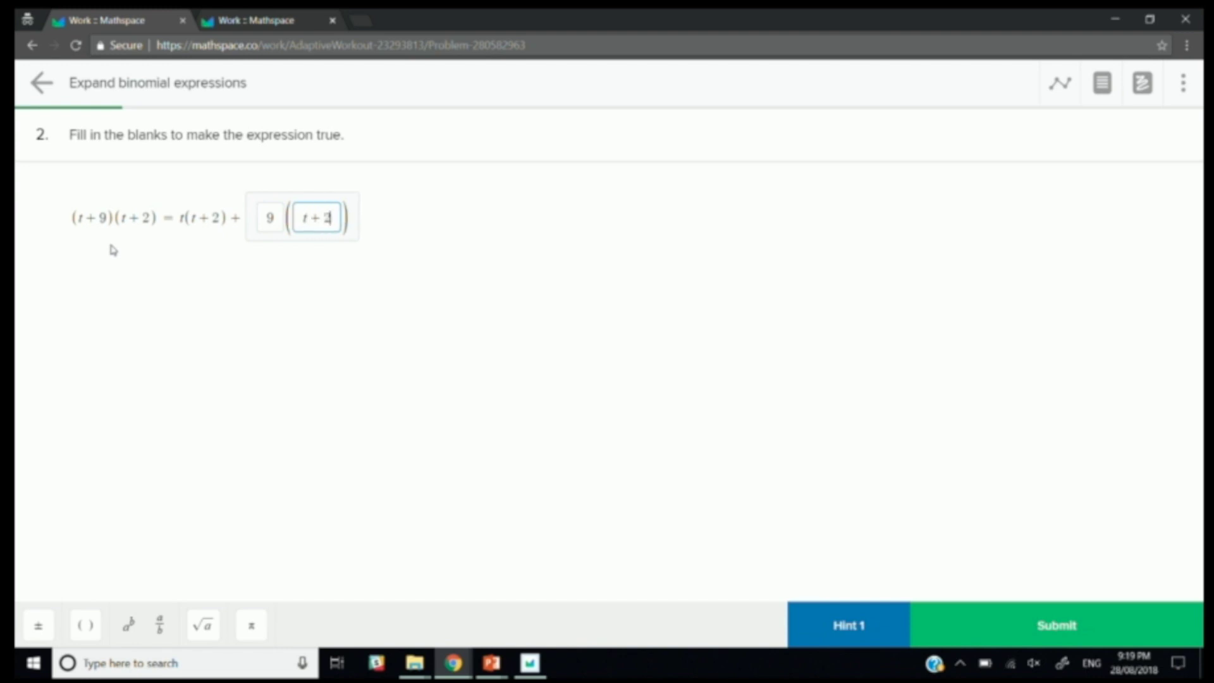
key("Return")
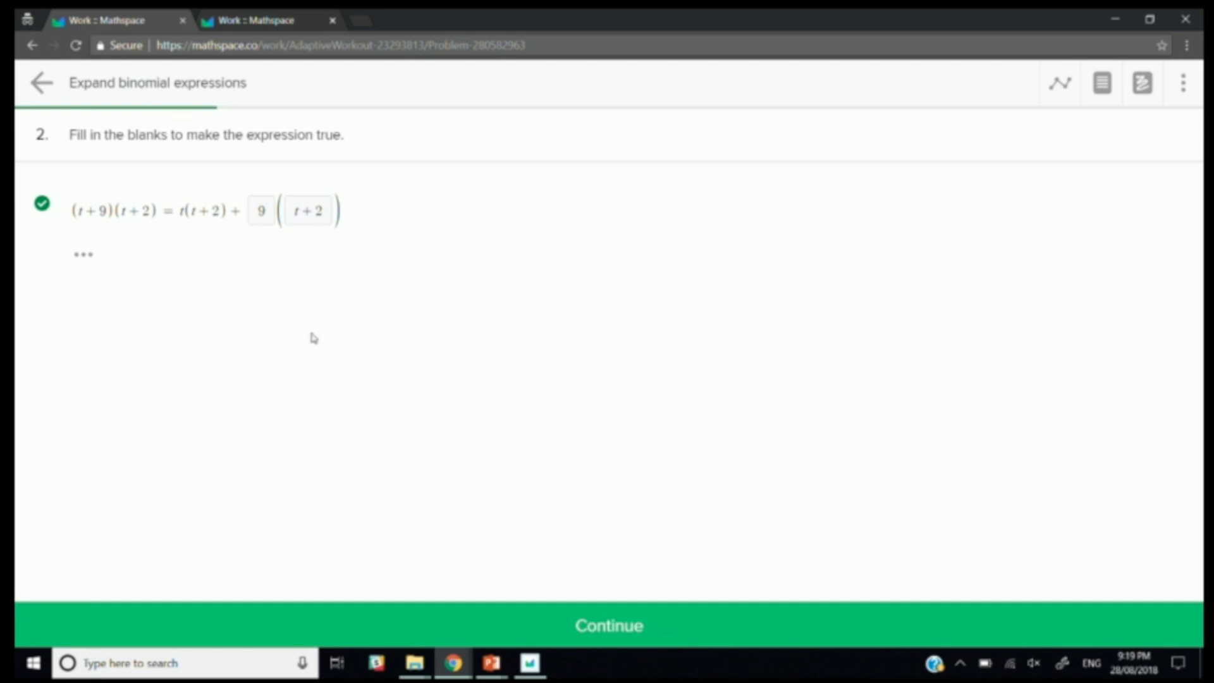
Continue to question 3, fill the missing space with 9(t + 7), and submit the answer
key("Return")
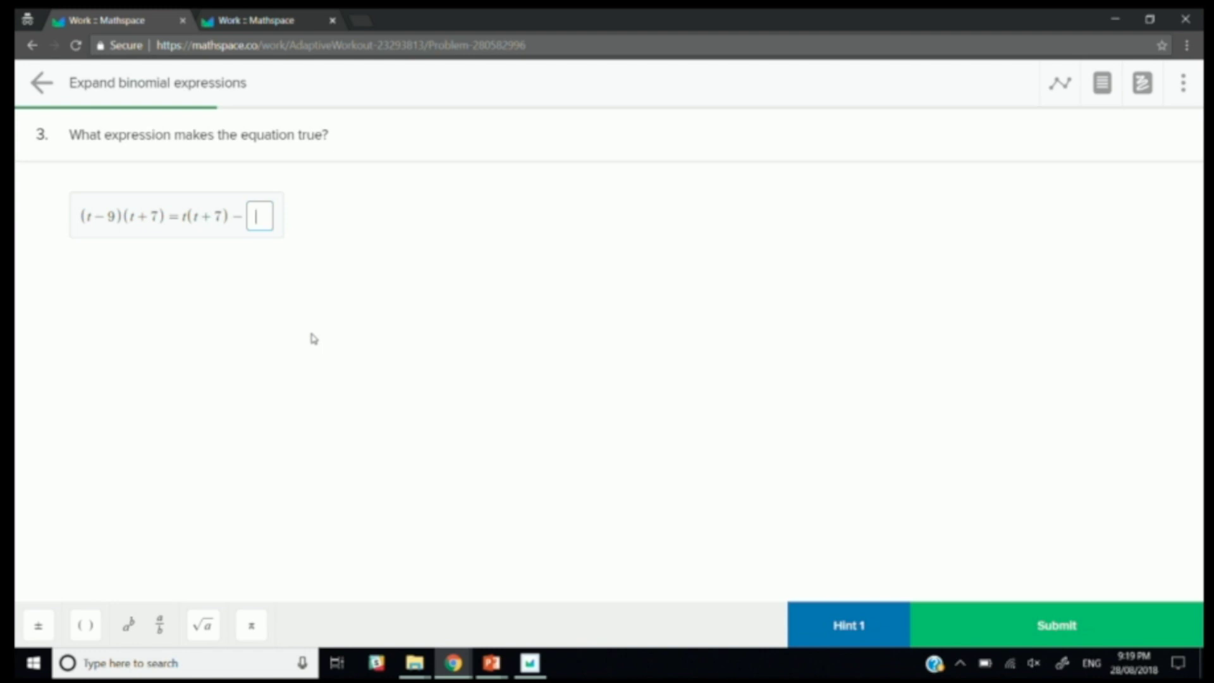
type("9(t+")
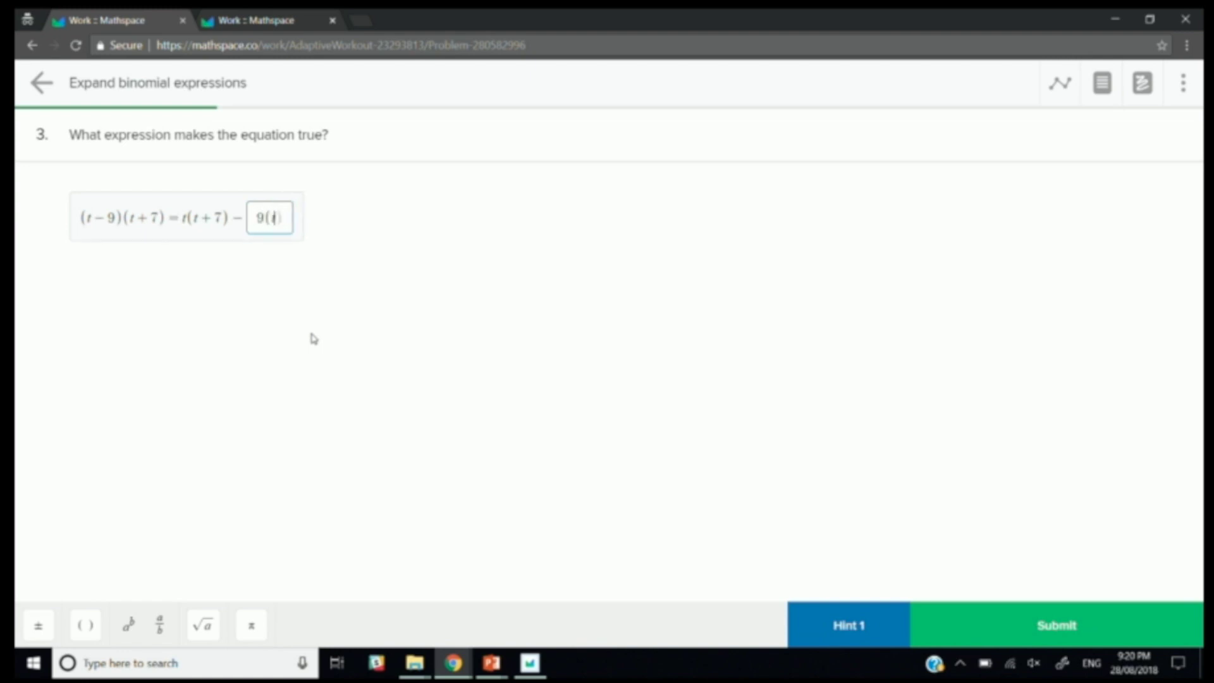
type("7")
key("Return")
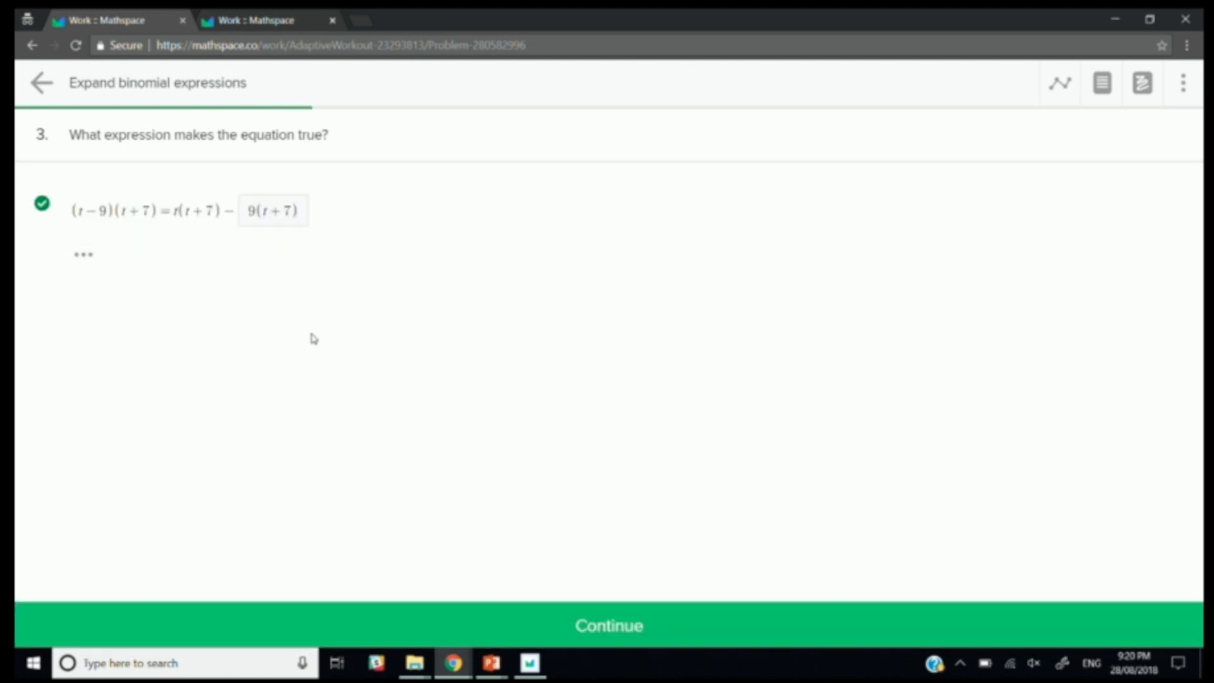
Continue to question 4 and submit x² − 15y + 36 as the expansion of (x − 12)(x − 3)
key("Return")
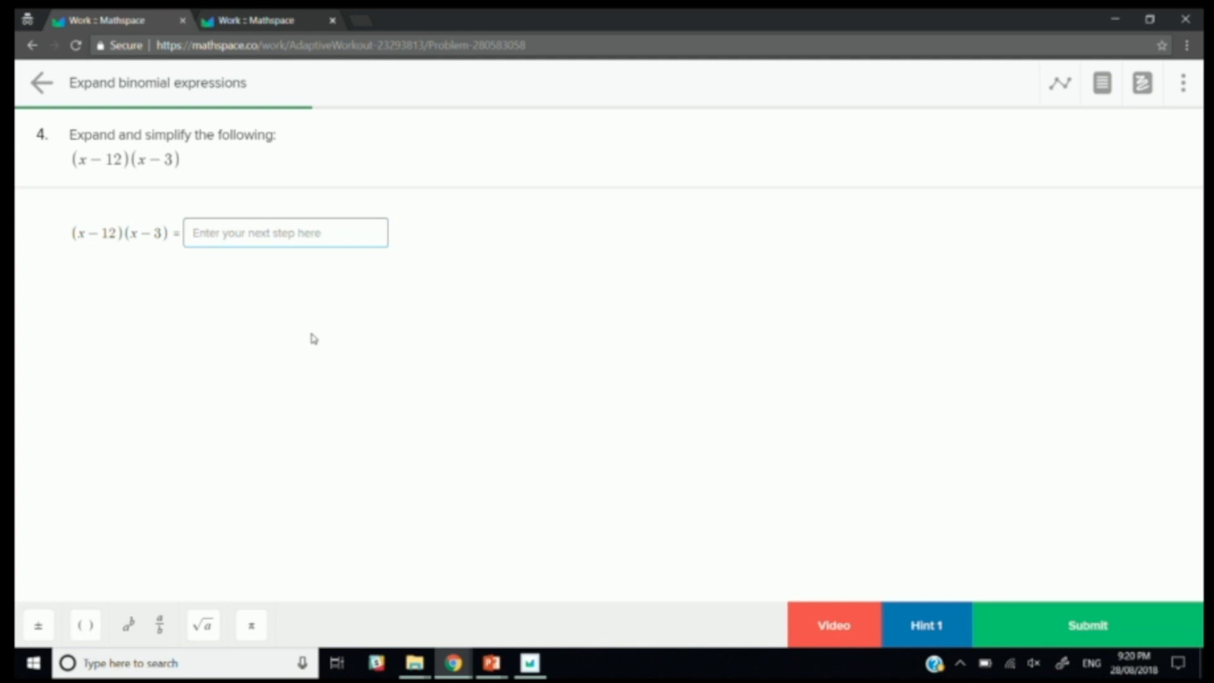
type("x")
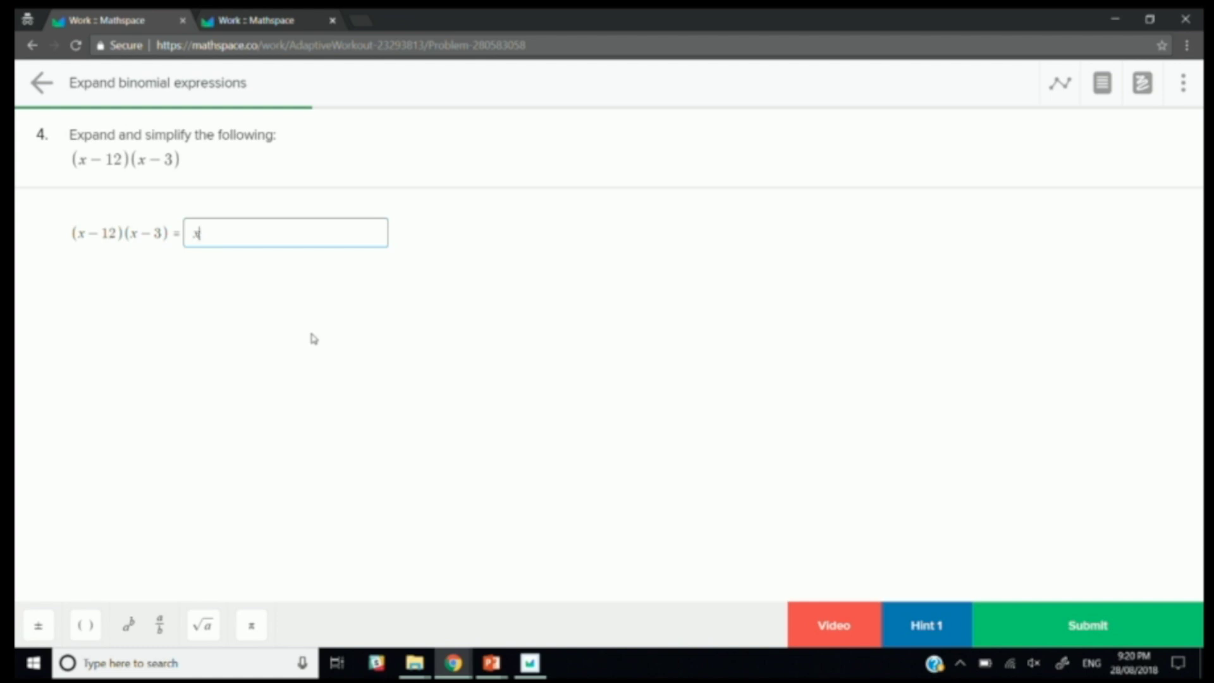
type("^")
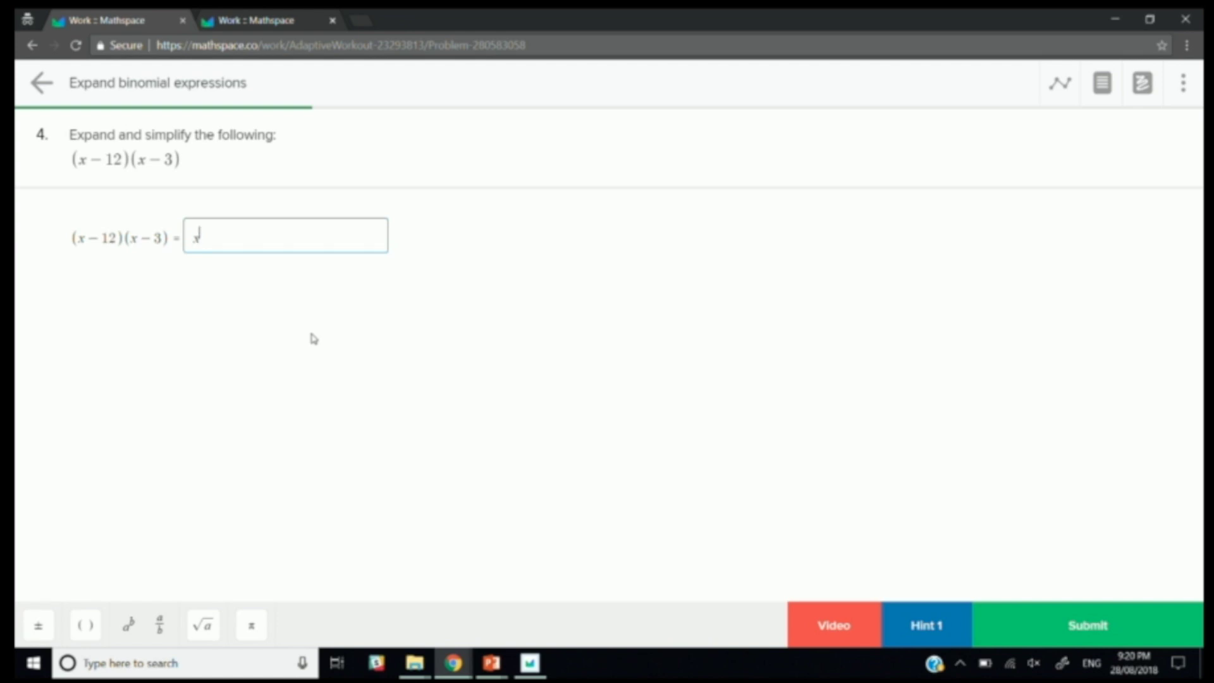
type("2")
key("Right")
type("-15y+36")
key("Return")
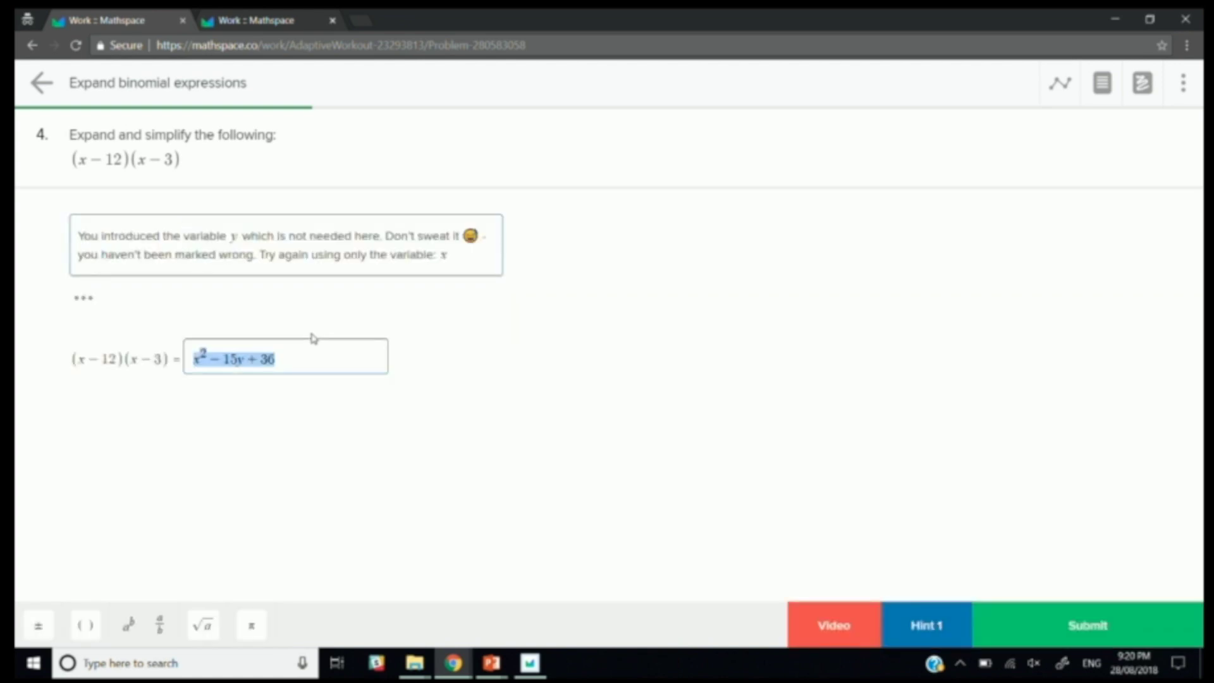
Replace the variable y with x in the answer to get x² − 15x + 36, and resubmit it
key("Right")
key("Left")
key("Left")
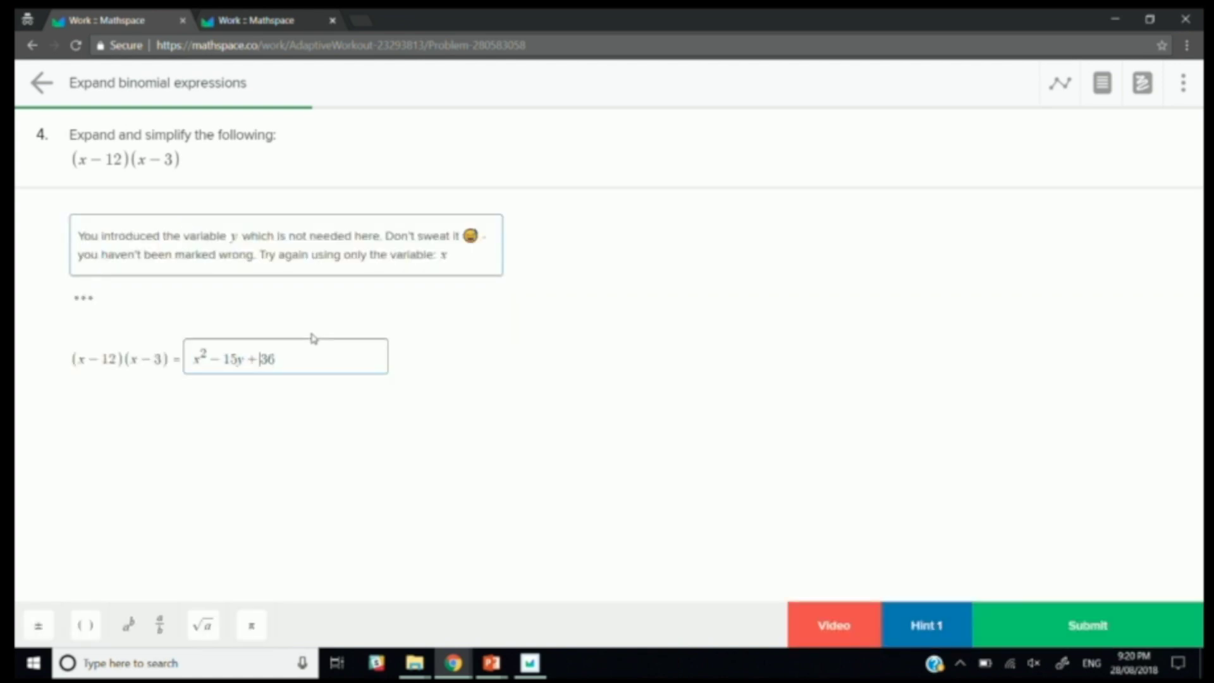
key("Left")
key("Left")
key("Right")
key("BackSpace")
type("x")
key("Right")
key("Right")
key("Right")
key("Return")
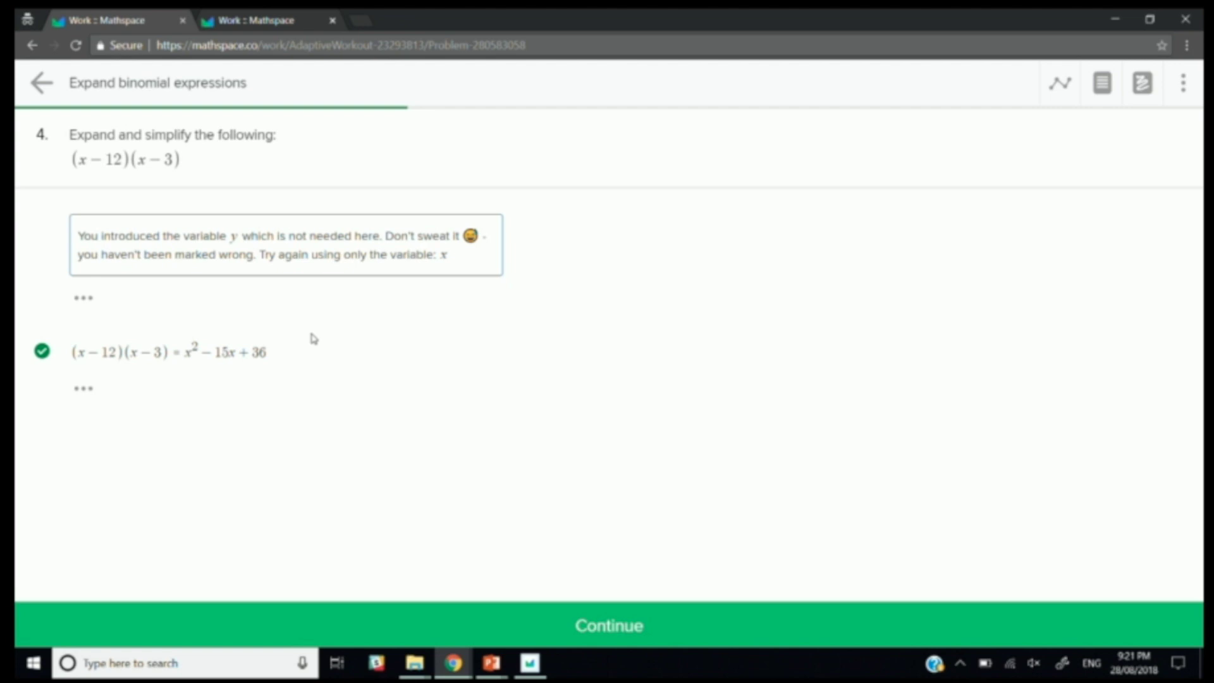
Continue to question 5, reveal both hints for the missing factor, and skip the step
key("Return")
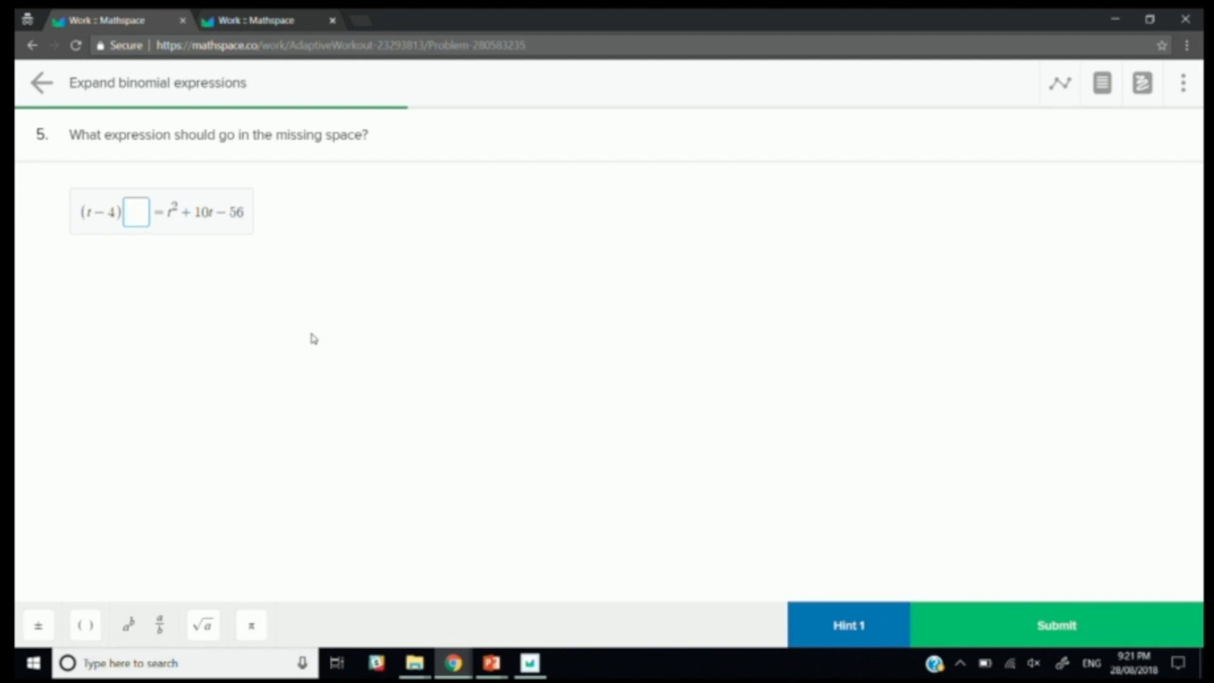
left_click(838, 632)
left_click(838, 632)
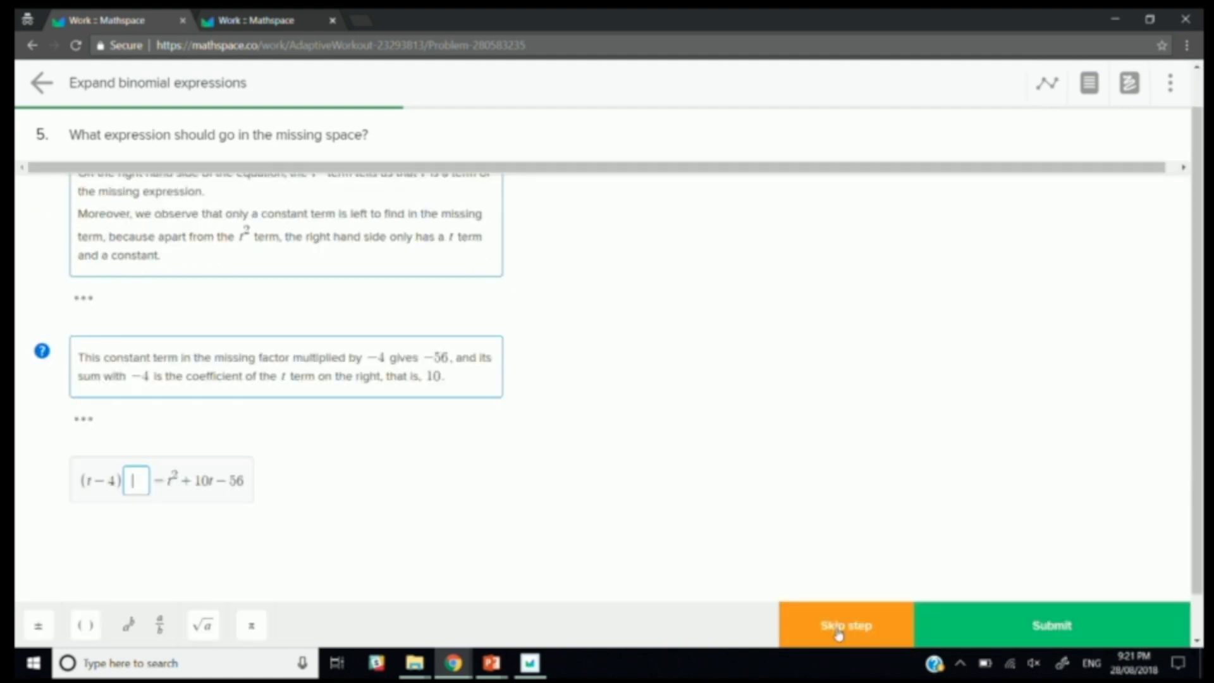
left_click(838, 632)
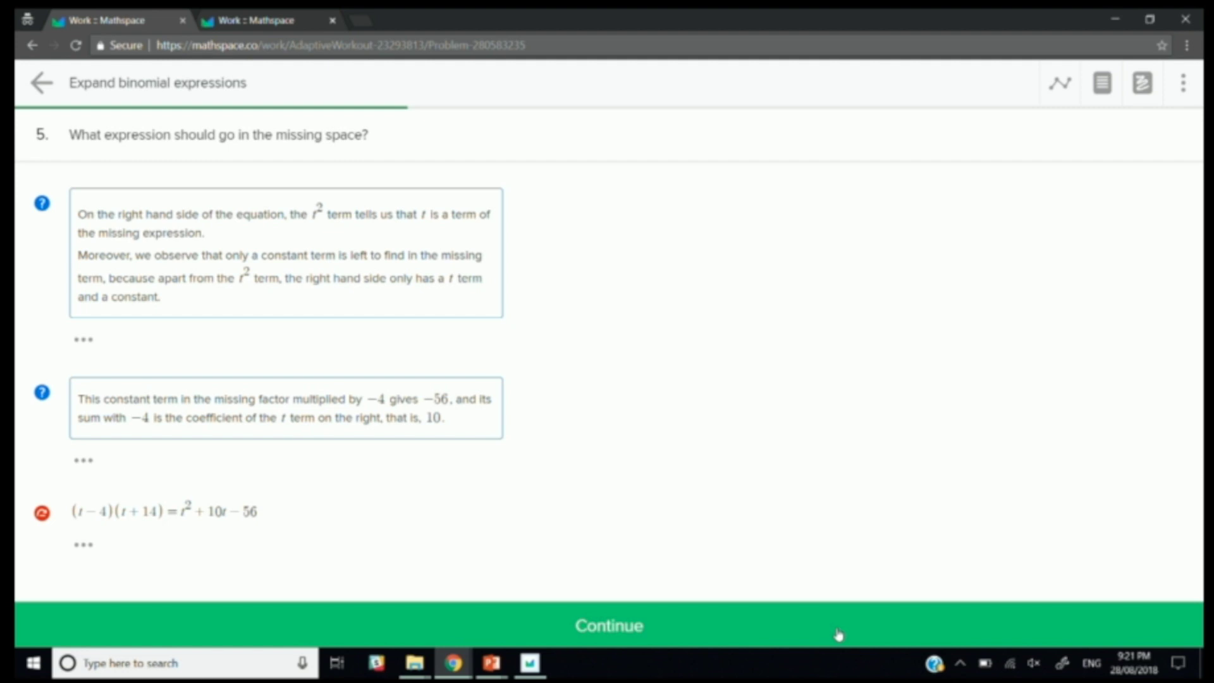
Continue to question 6, reveal the hints on applying the distributive law to (x + 11)(x − 4), and skip that step
left_click(838, 634)
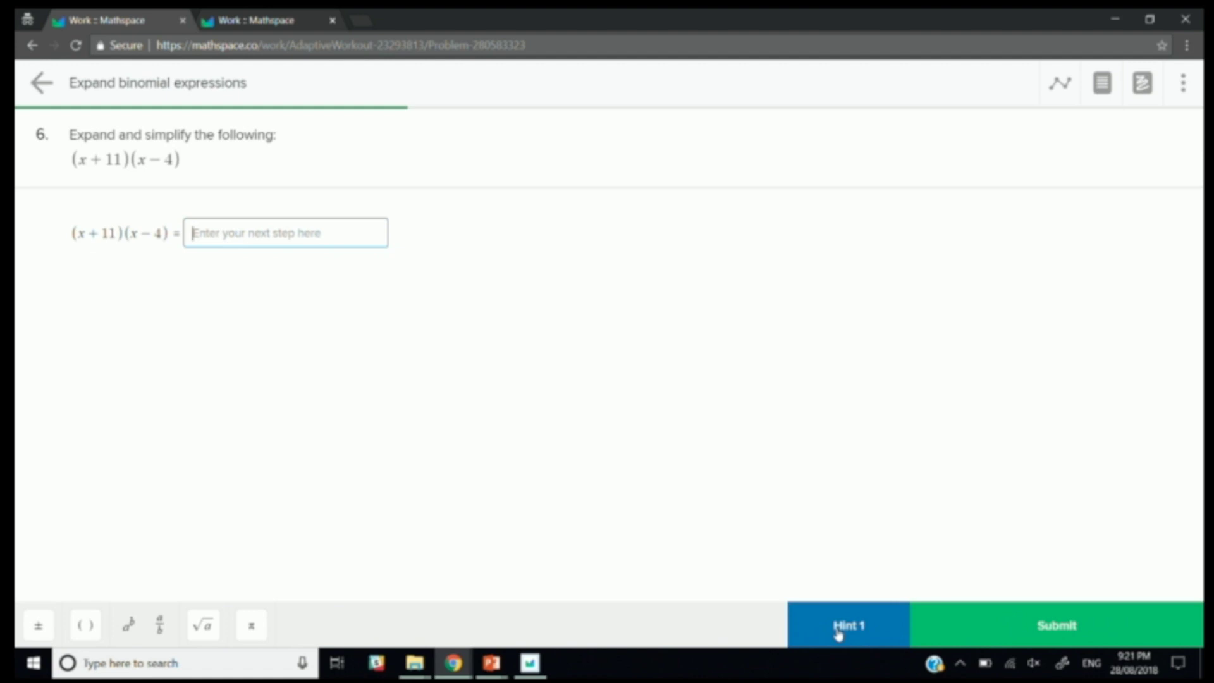
left_click(838, 633)
left_click(838, 632)
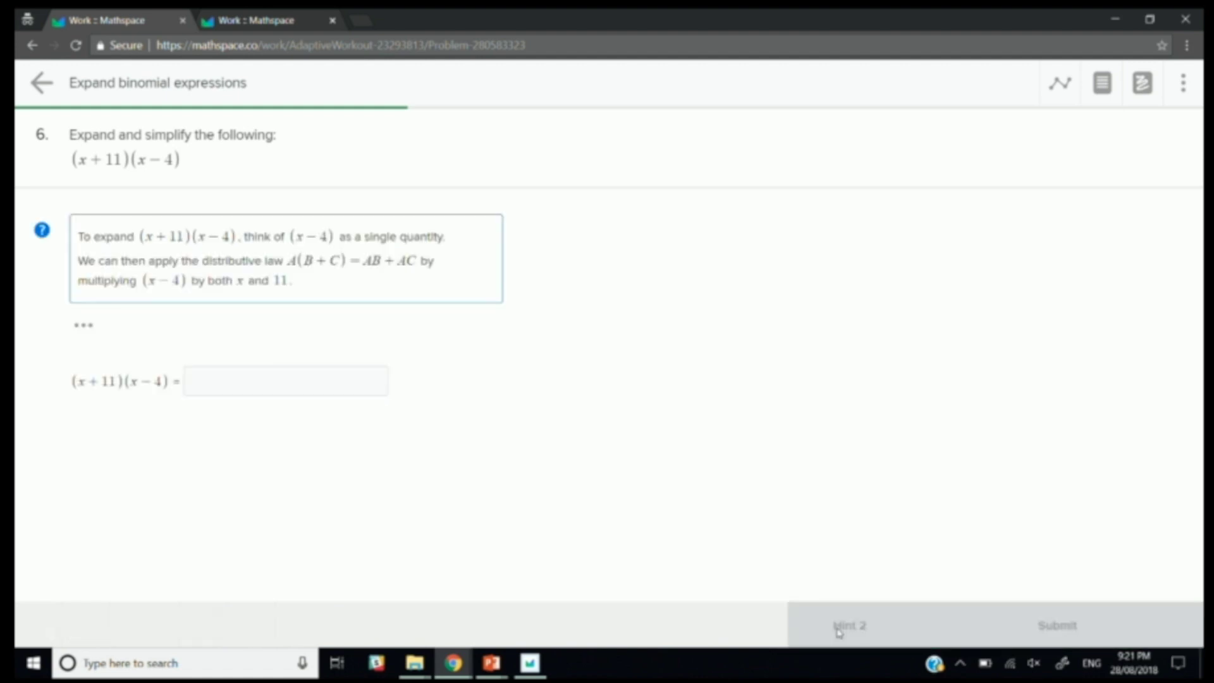
left_click(838, 632)
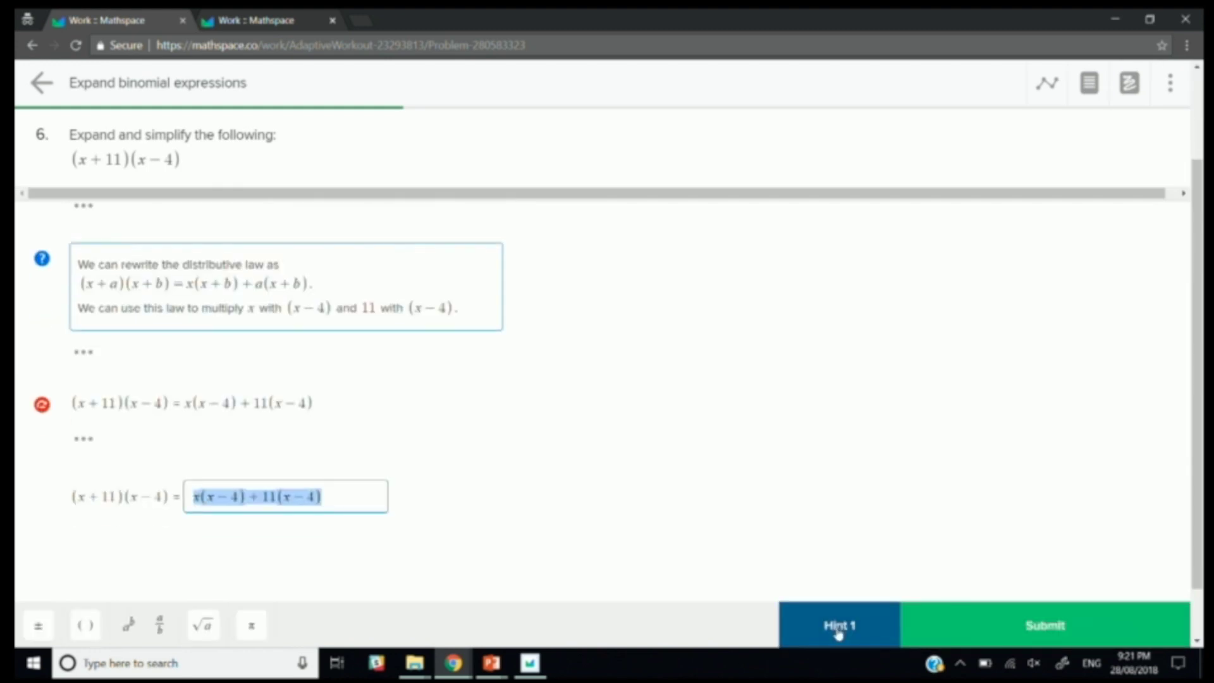
Reveal the hints for expanding x(x − 4) + 11(x − 4) and for collecting like terms, skipping each of these steps
left_click(838, 632)
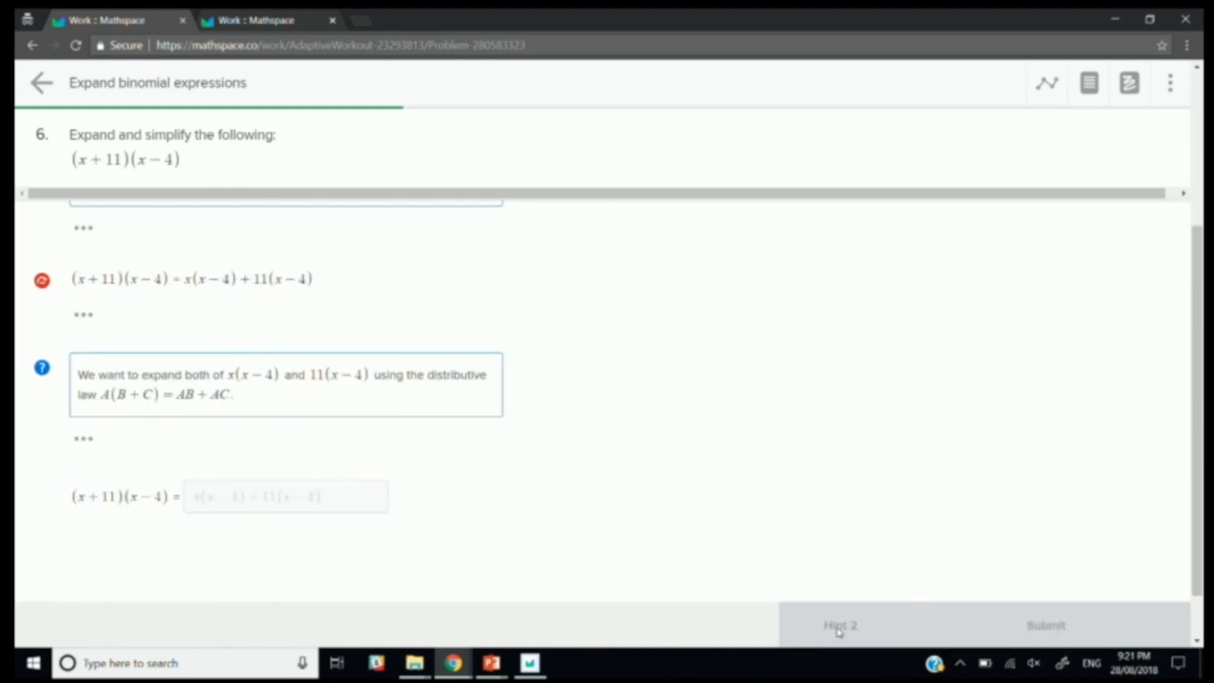
left_click(838, 632)
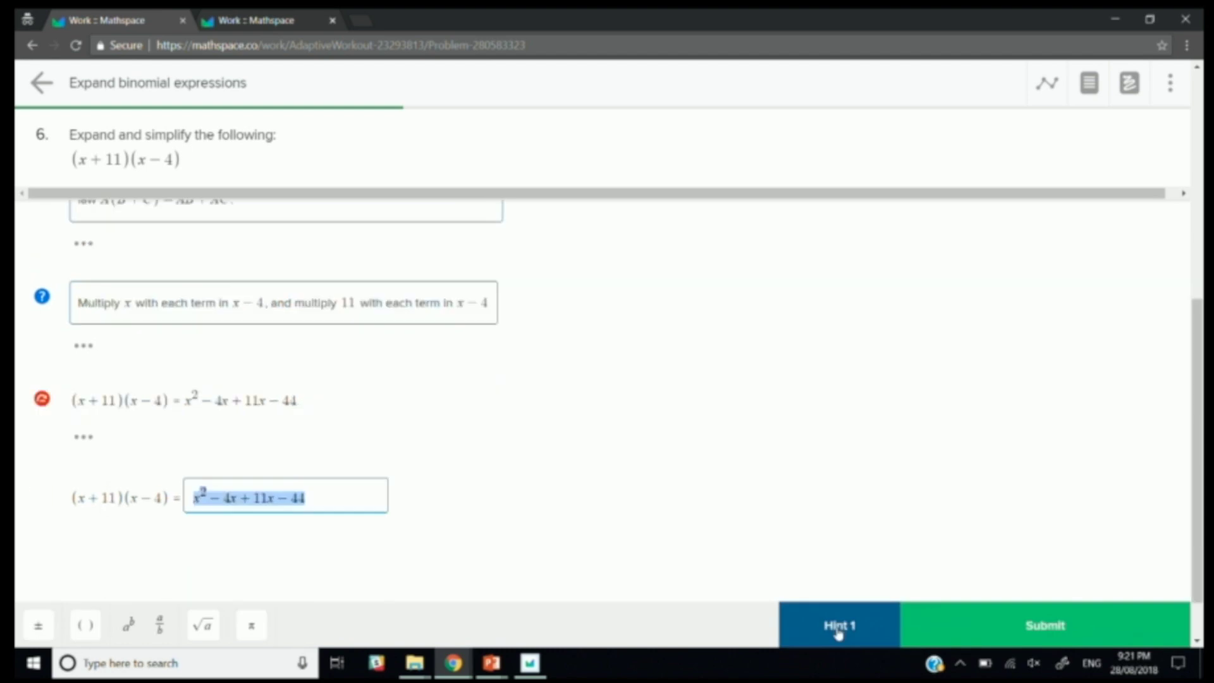
left_click(838, 632)
left_click(838, 632)
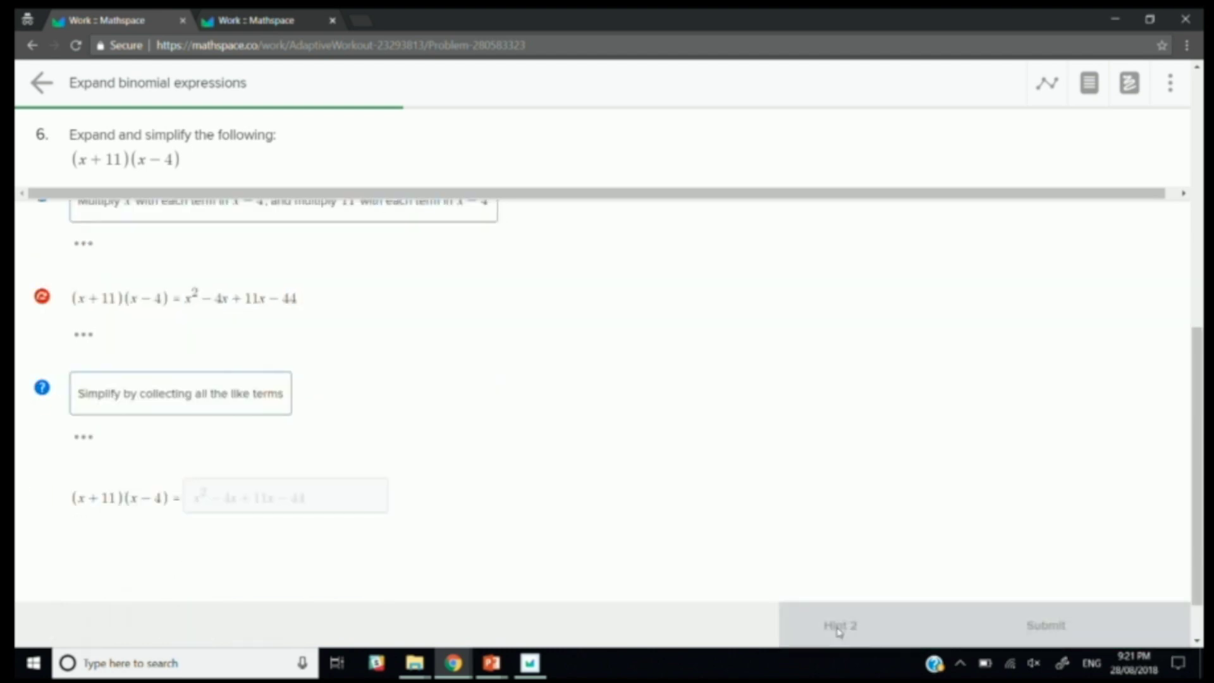
left_click(838, 632)
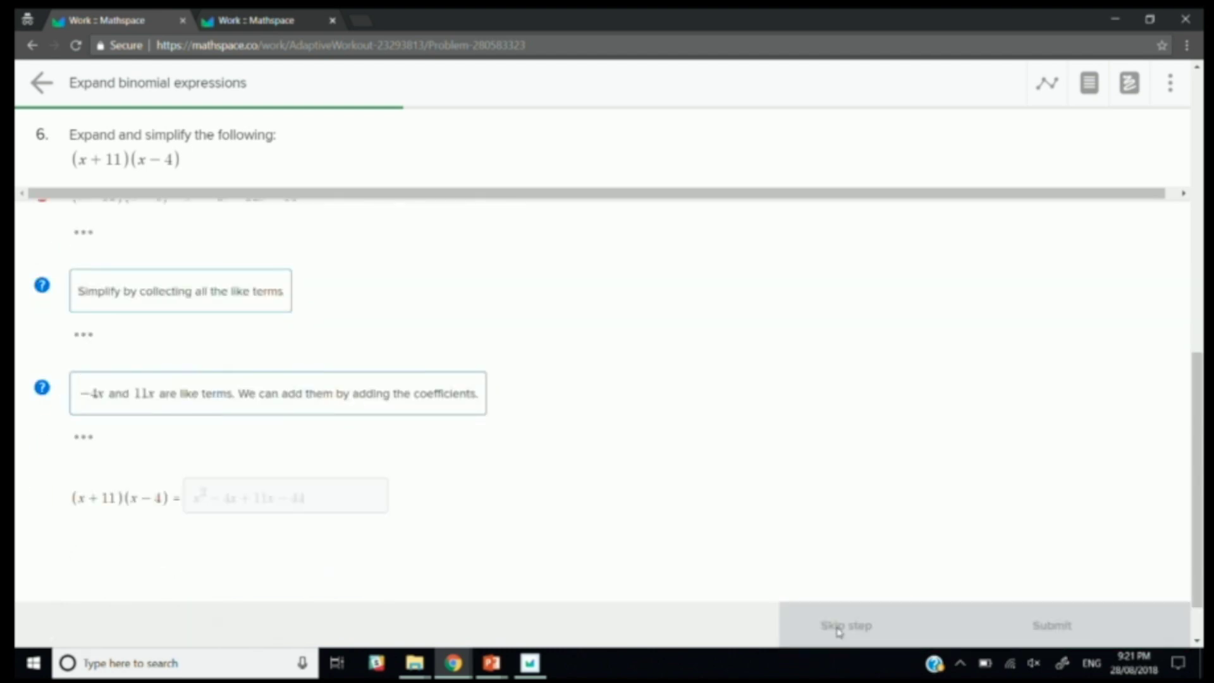
left_click(838, 632)
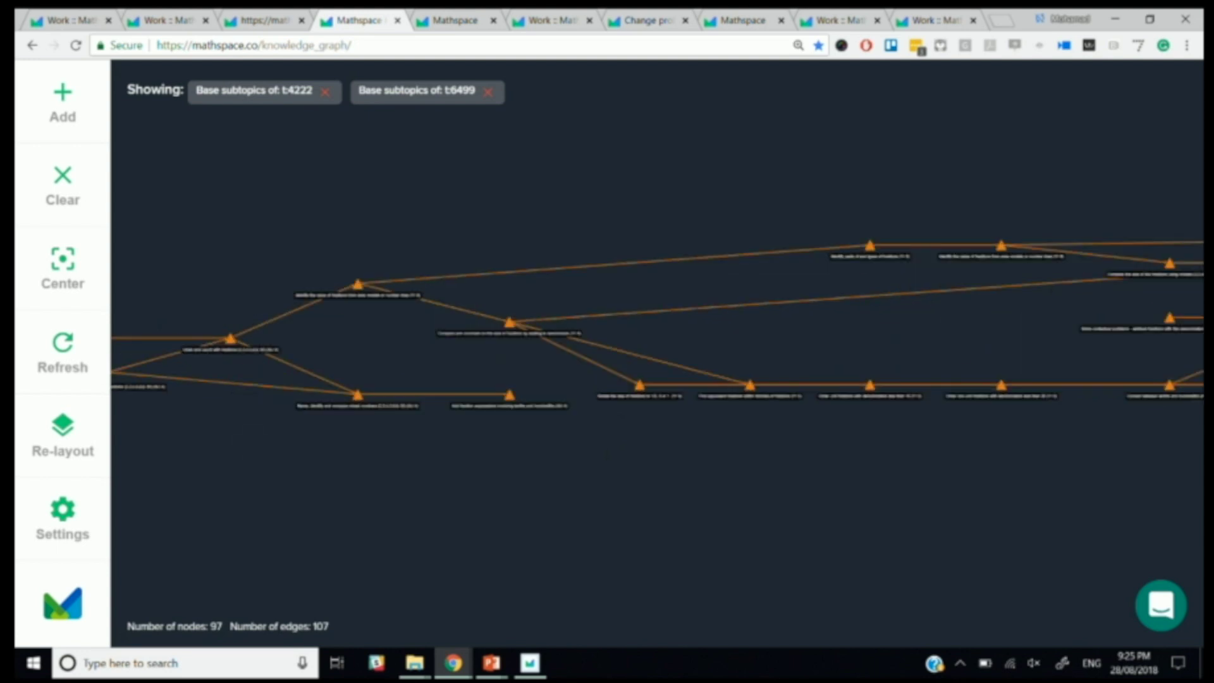
Examine the Year 4 and 5 fraction subtopics in the knowledge graph, following the links from ordering and counting fractions to ordering unit fractions
scroll(657, 298, "up", 2)
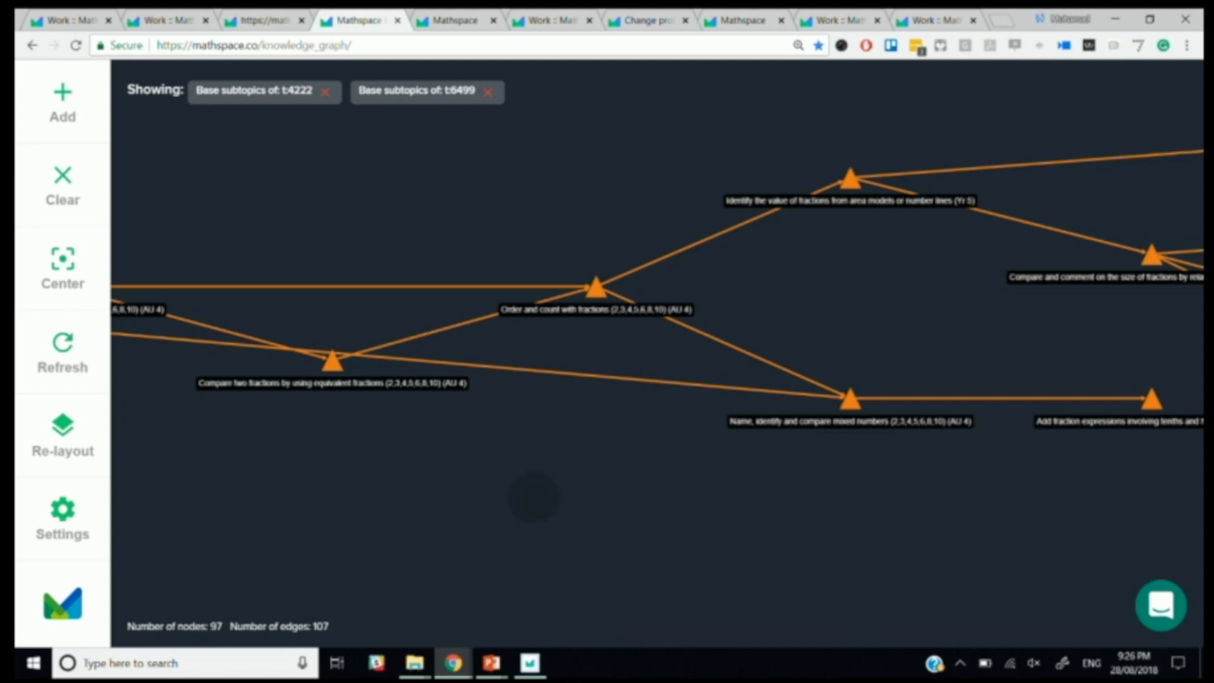
left_click_drag(533, 496, 504, 512)
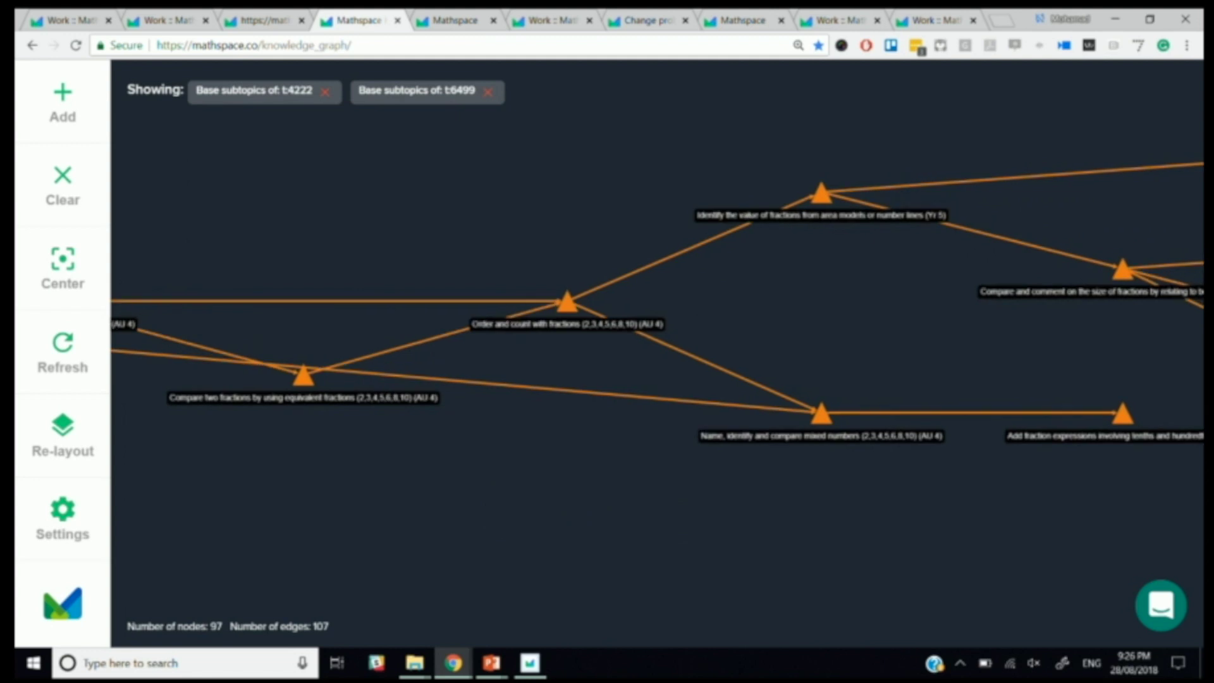
scroll(636, 260, "up", 5)
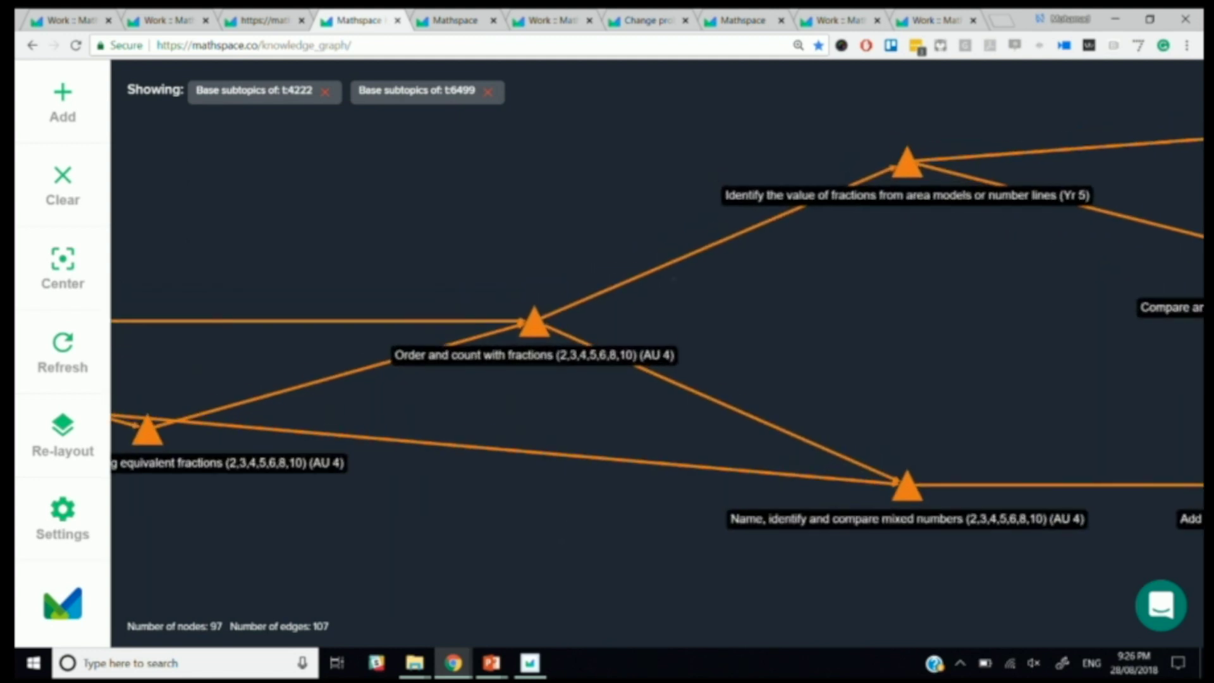
scroll(674, 278, "up", 1)
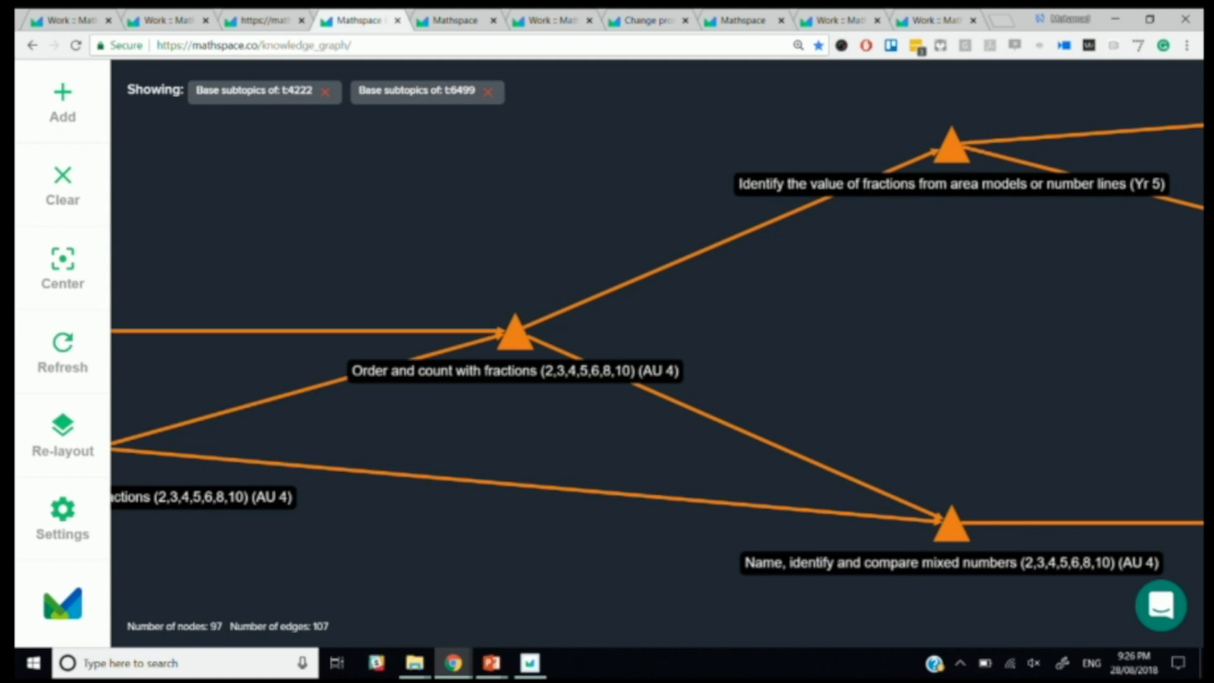
left_click_drag(880, 412, 704, 427)
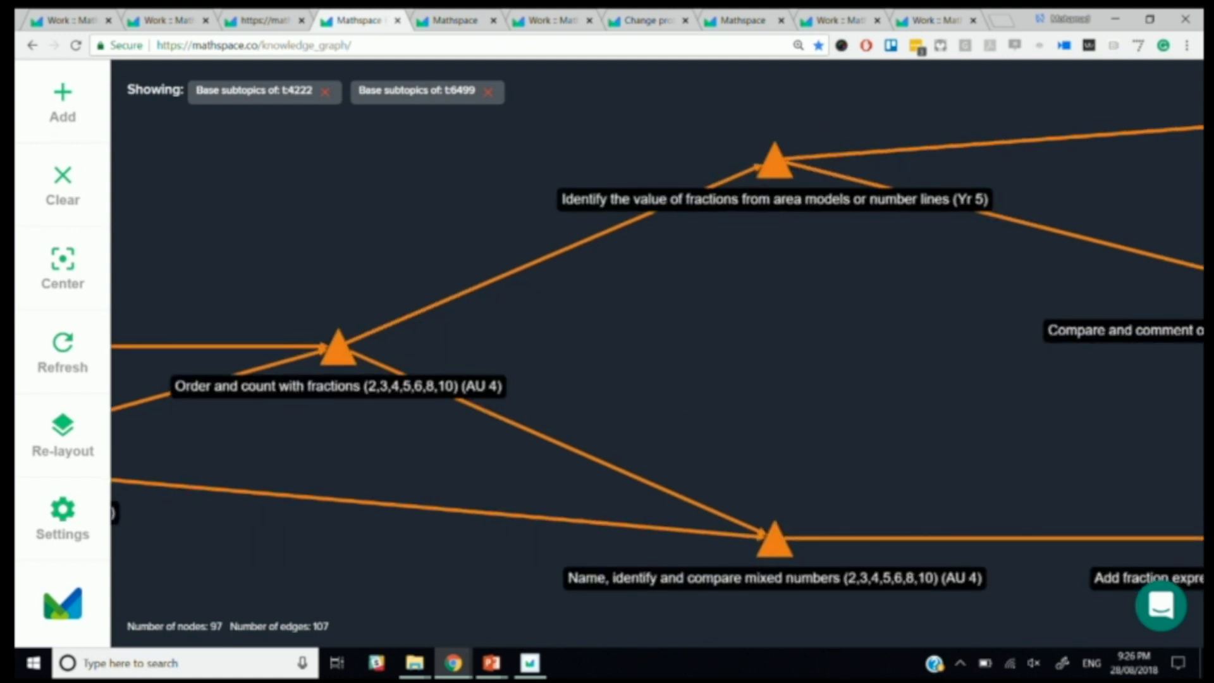
left_click_drag(902, 416, 789, 329)
left_click_drag(723, 547, 426, 594)
left_click_drag(788, 390, 475, 434)
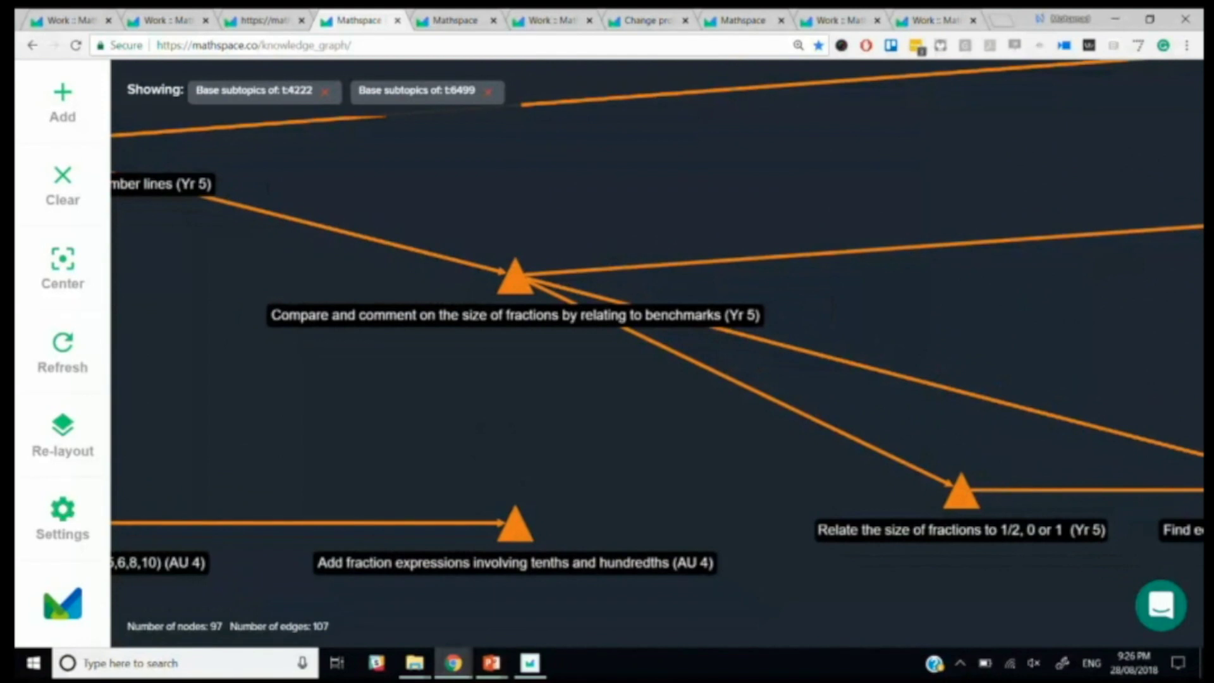
left_click_drag(702, 471, 636, 393)
left_click_drag(756, 558, 514, 547)
left_click_drag(782, 550, 615, 566)
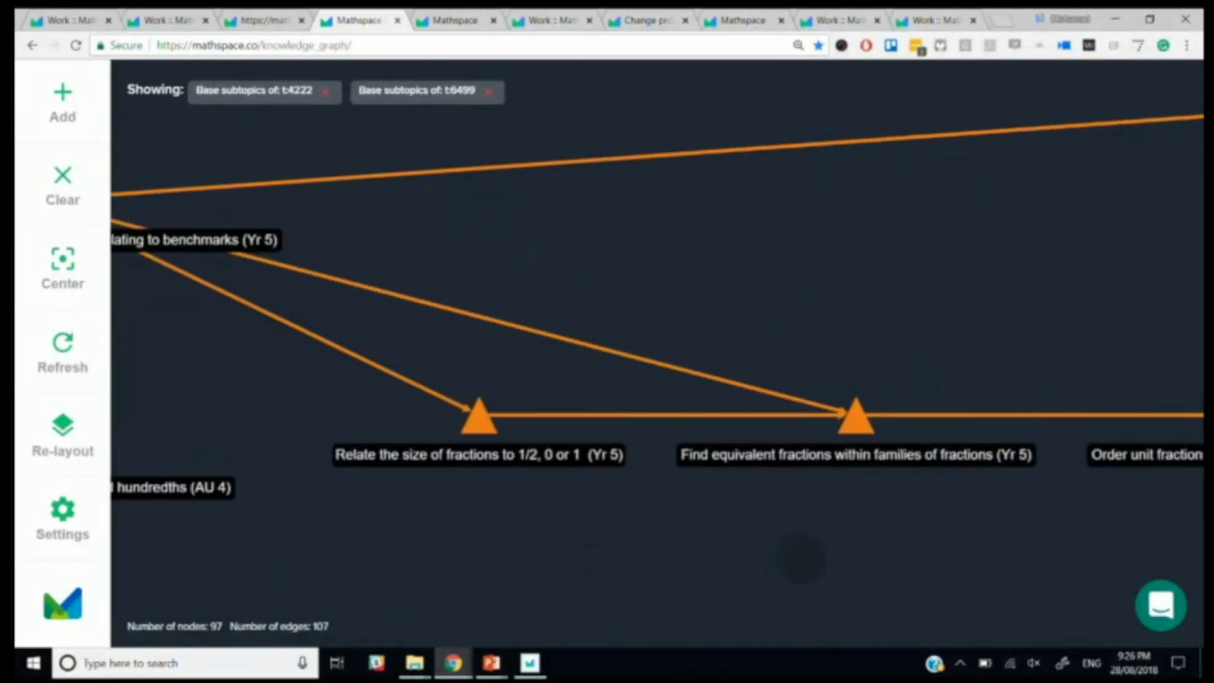
left_click_drag(799, 556, 677, 553)
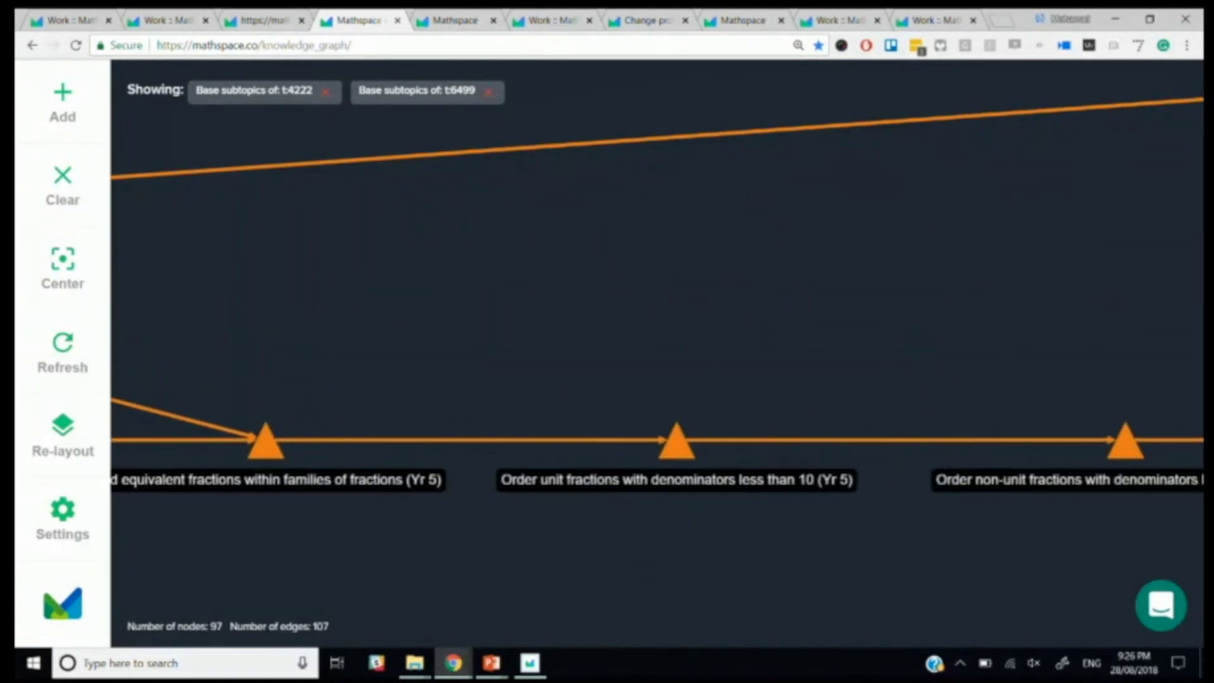
left_click_drag(957, 341, 656, 319)
Follow the knowledge graph's fraction subtopics onward through Years 5, 6 and 7 towards multiplying fractions and solving contextual problems
scroll(765, 311, "down", 5)
scroll(764, 311, "up", 3)
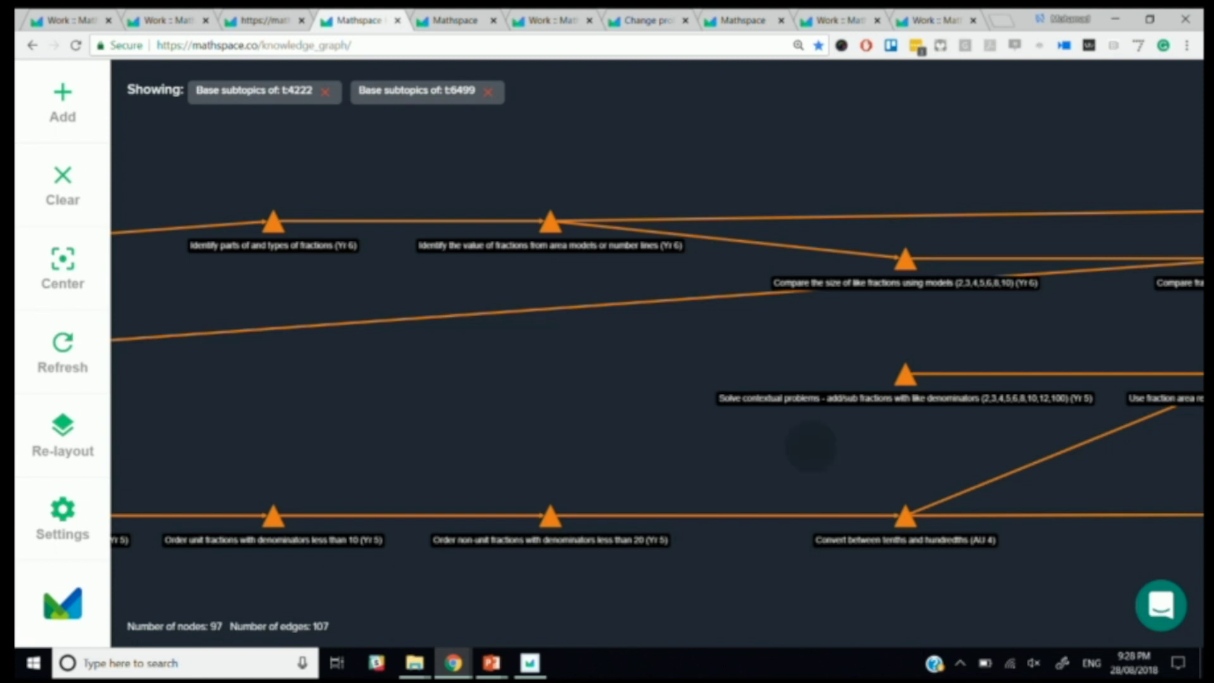
scroll(807, 441, "right", 10)
scroll(998, 392, "right", 15)
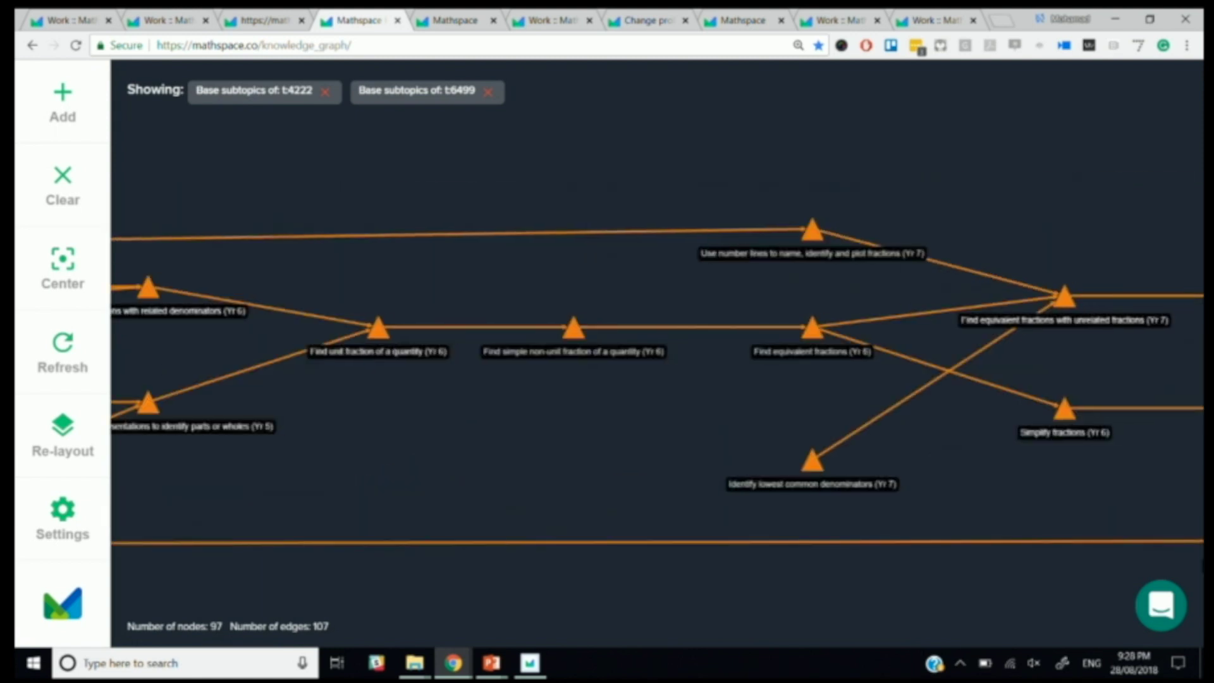
scroll(657, 354, "right", 15)
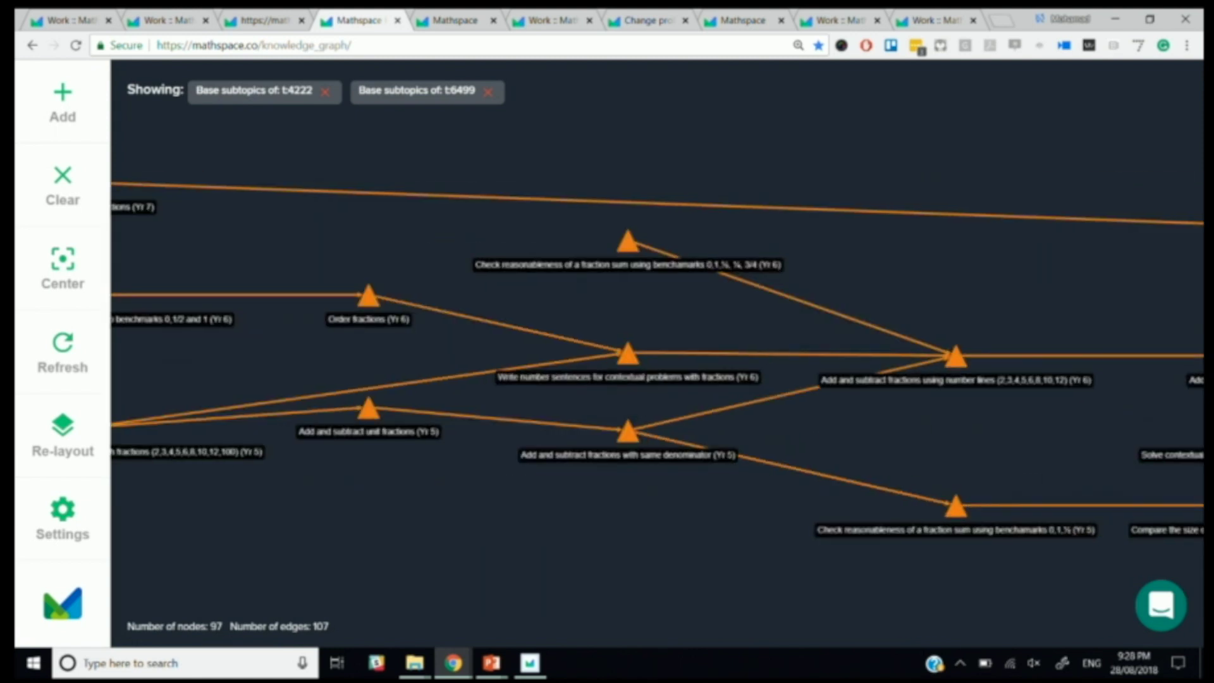
scroll(695, 468, "right", 15)
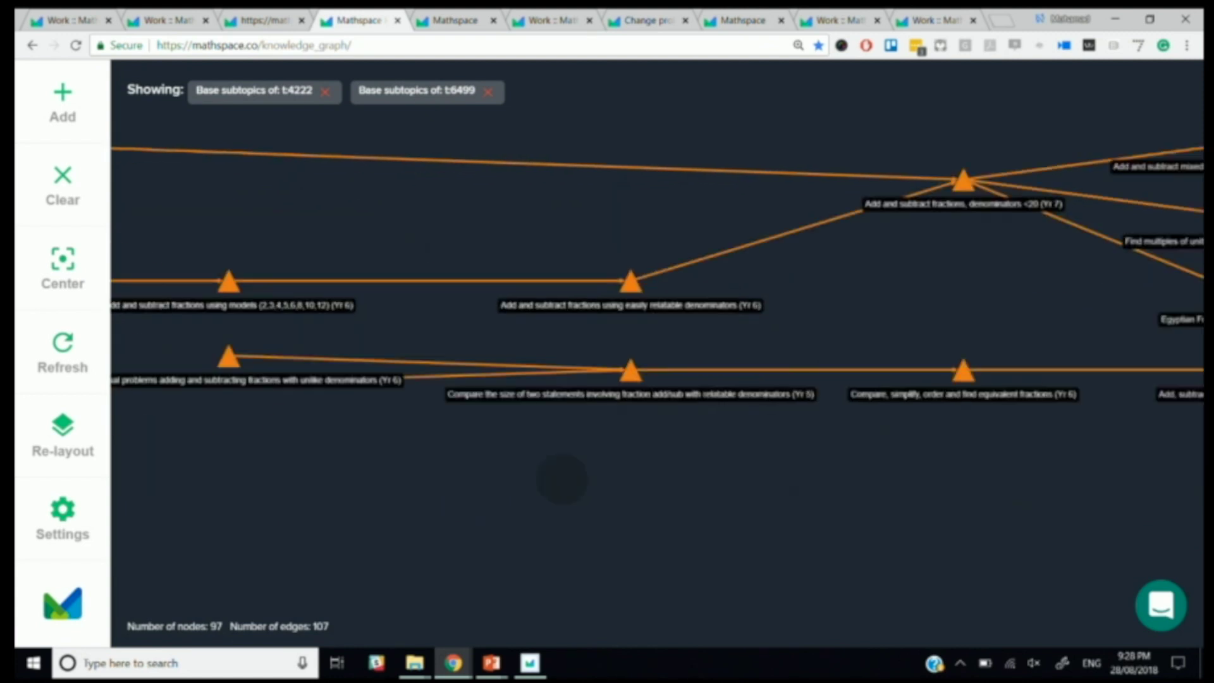
scroll(657, 354, "right", 15)
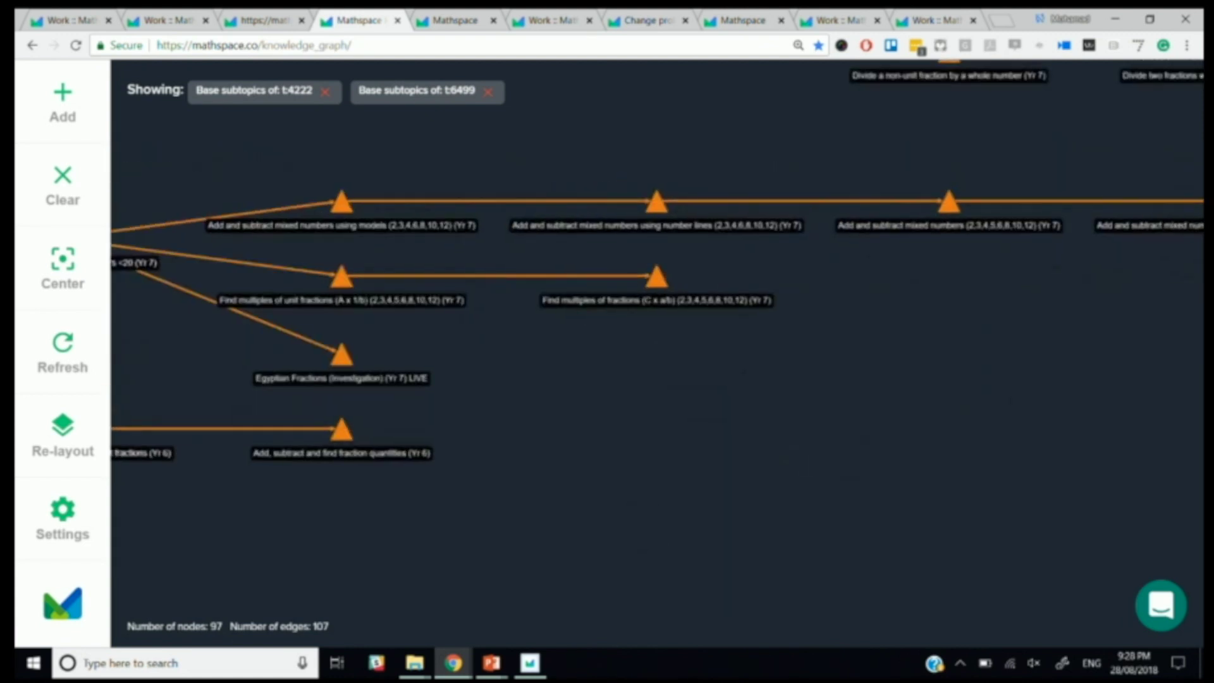
scroll(657, 354, "right", 8)
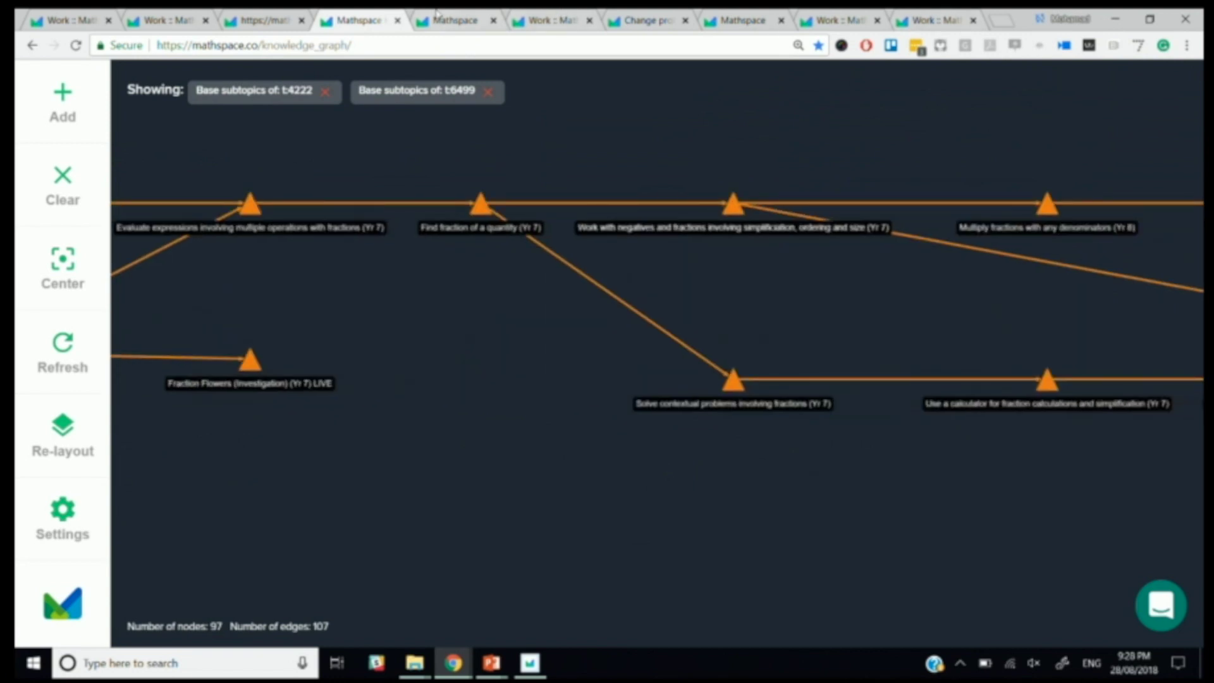
Open the Base Topic Recommendations page and generate the dependency graph for the Early Fractions topic alone
left_click(261, 19)
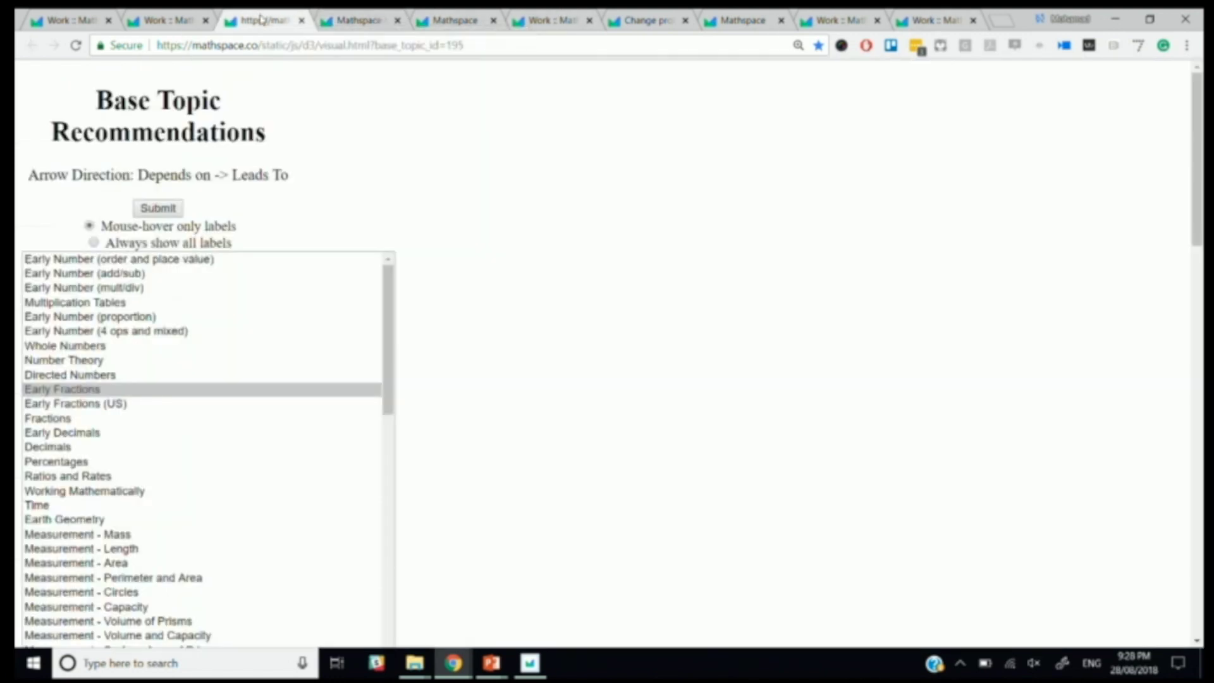
scroll(89, 390, "down", 3)
left_click(89, 390, "shift")
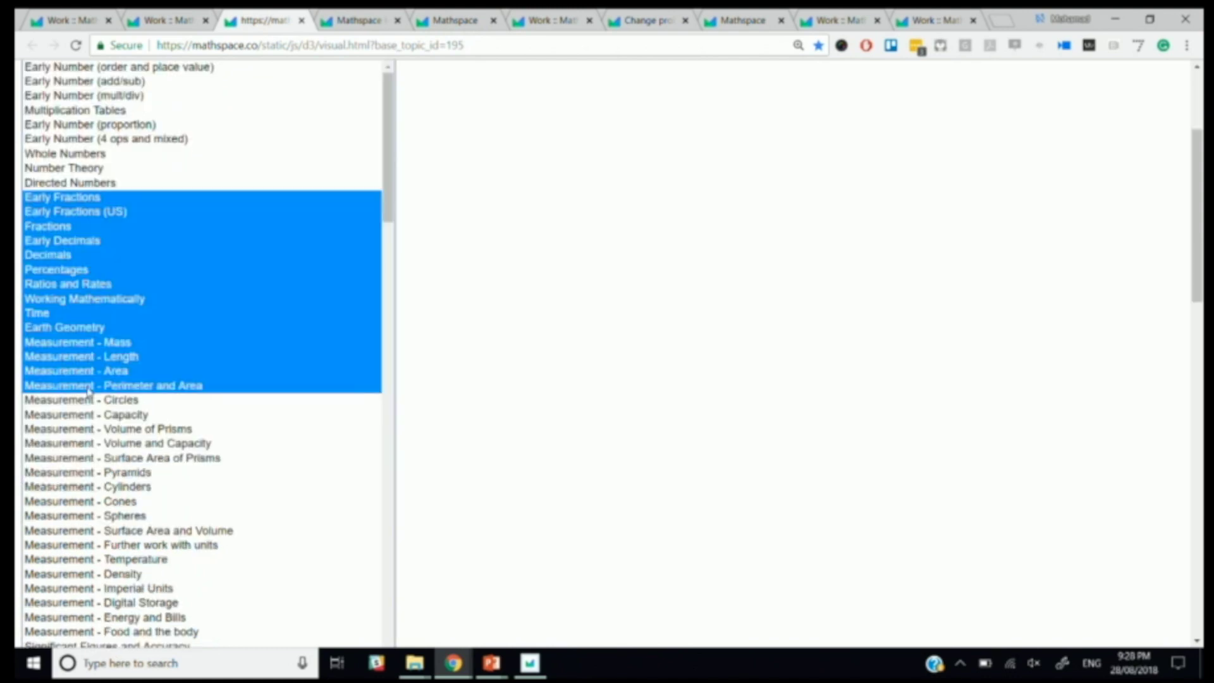
left_click(93, 196)
scroll(463, 198, "up", 3)
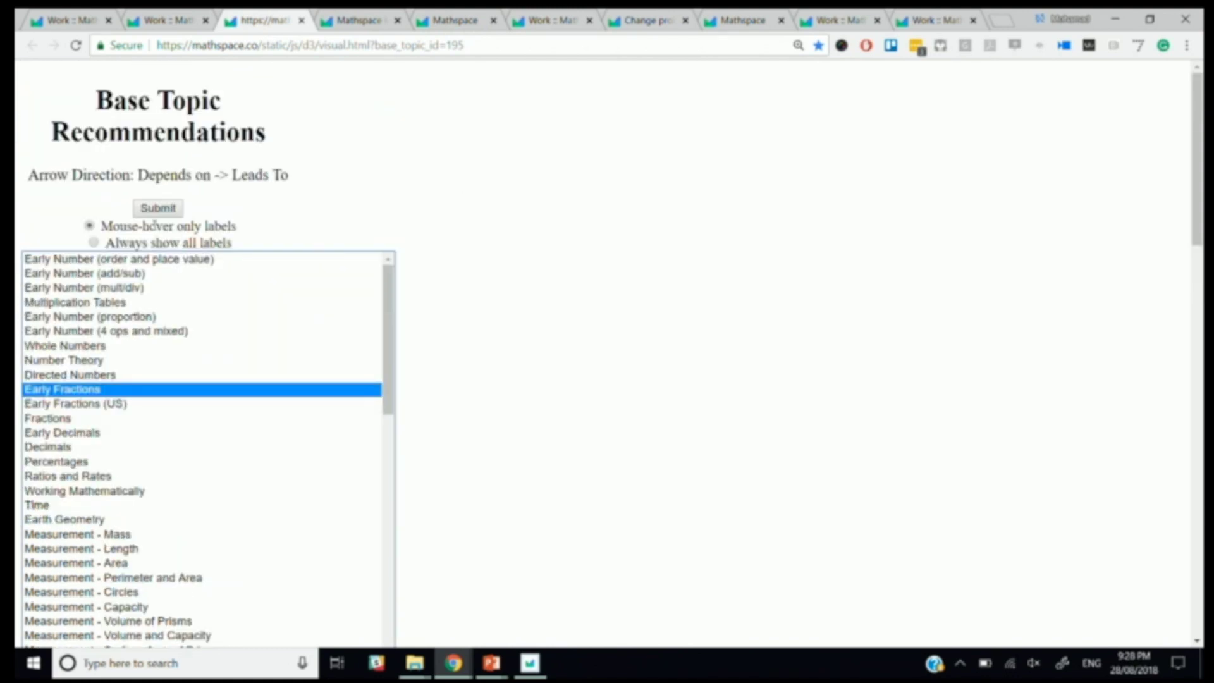
left_click(158, 208)
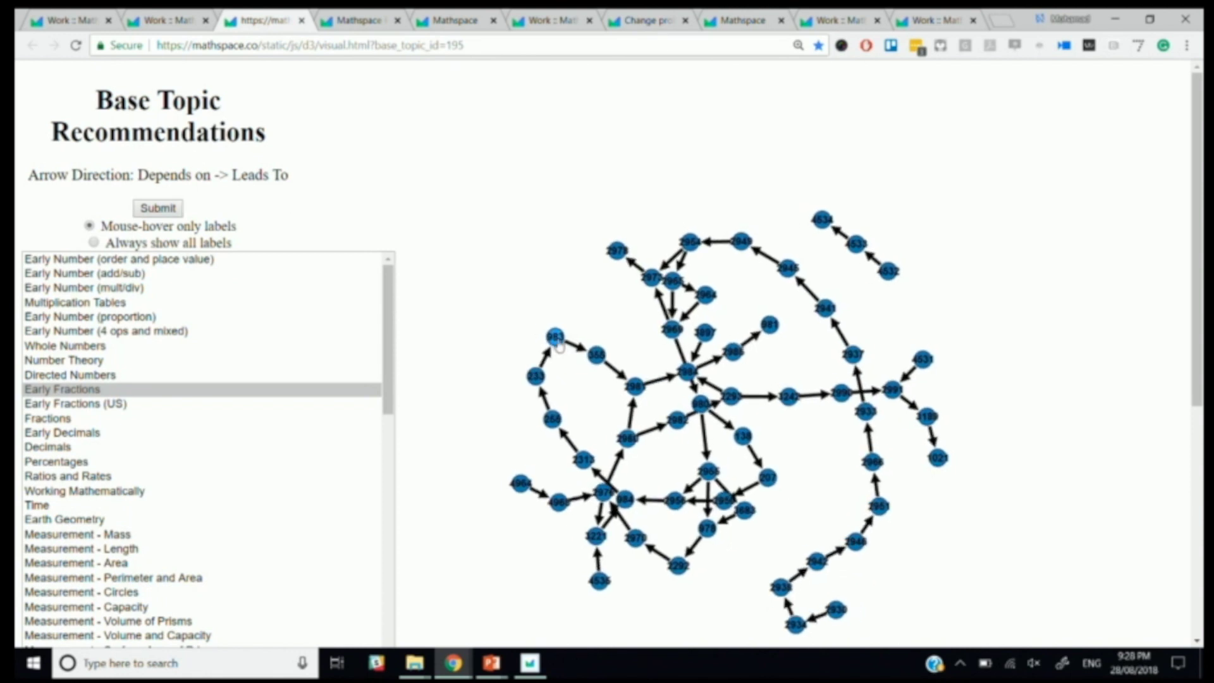
mouse_move(558, 348)
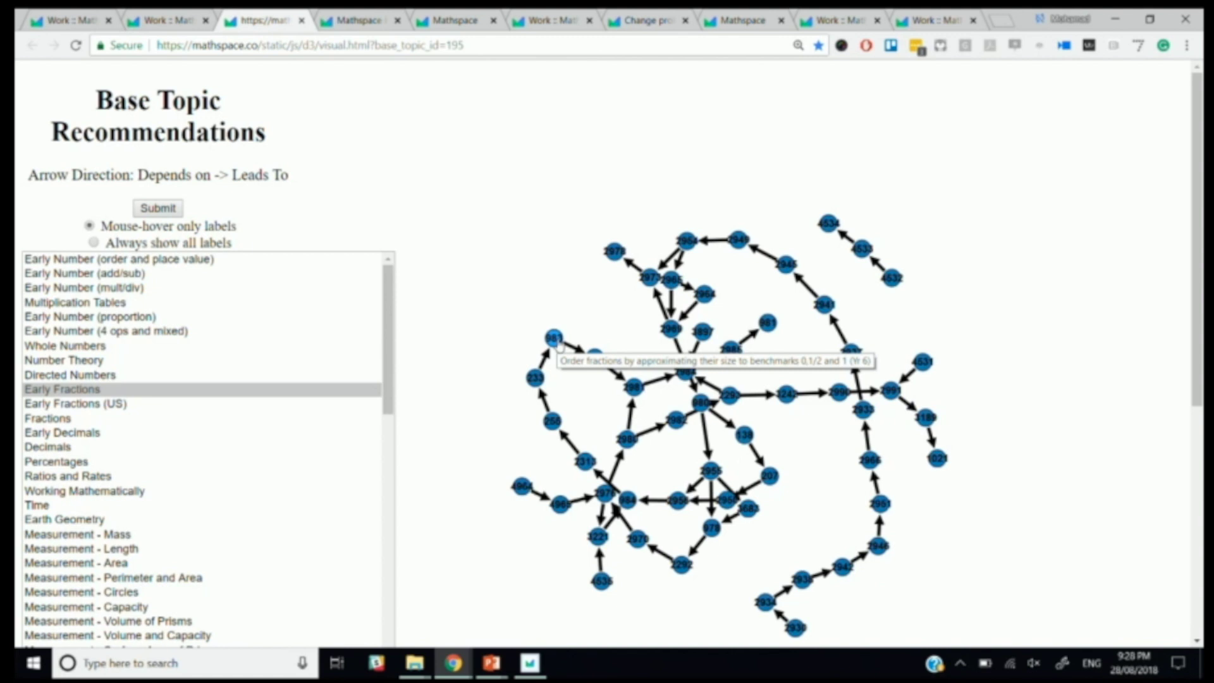
Select only Fractions and Early Fractions in the topic list and generate their combined dependency graph
scroll(82, 423, "down", 3)
left_click(83, 420, "shift")
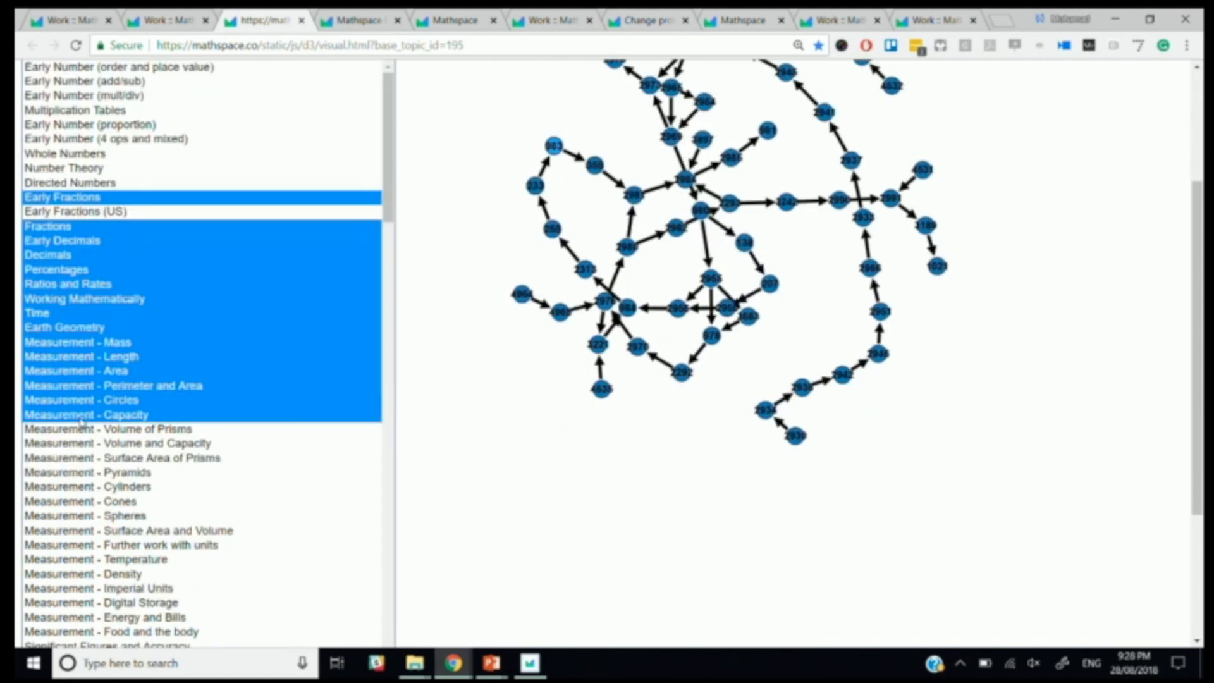
left_click(95, 226)
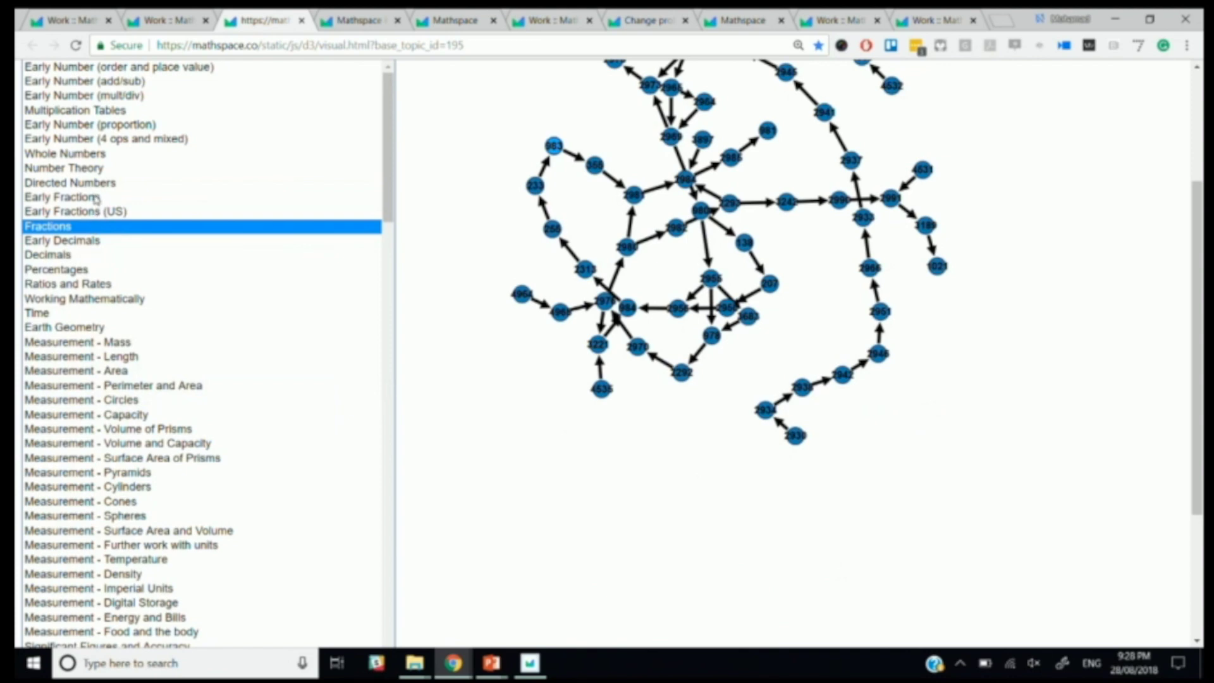
left_click(94, 197, "ctrl")
scroll(166, 192, "up", 3)
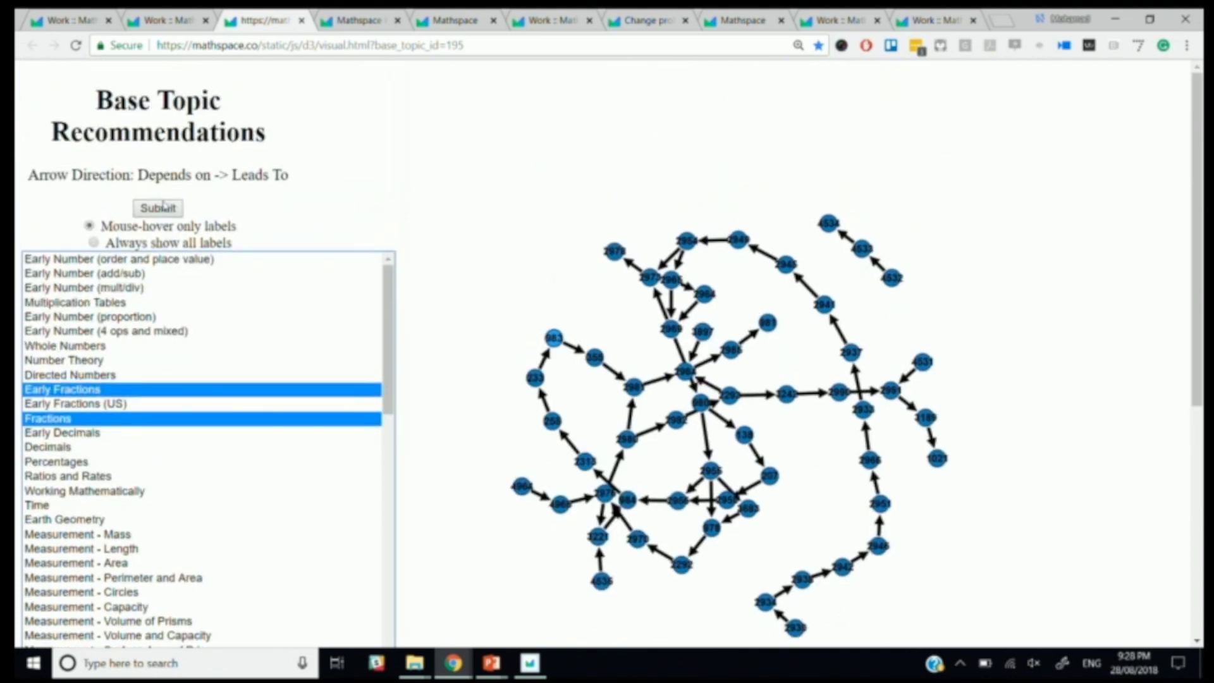
left_click(163, 206)
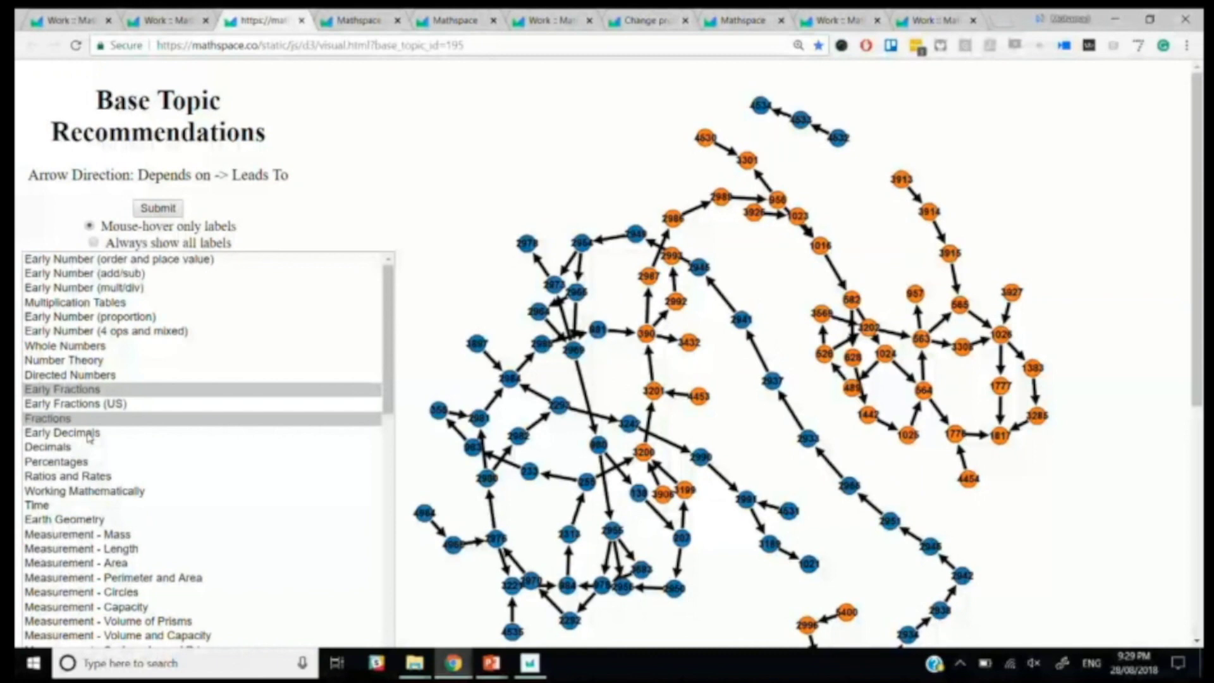
Add Early Decimals to the selected topics and regenerate the dependency graph
left_click(88, 437, "ctrl")
scroll(89, 437, "down", 3)
scroll(195, 244, "up", 3)
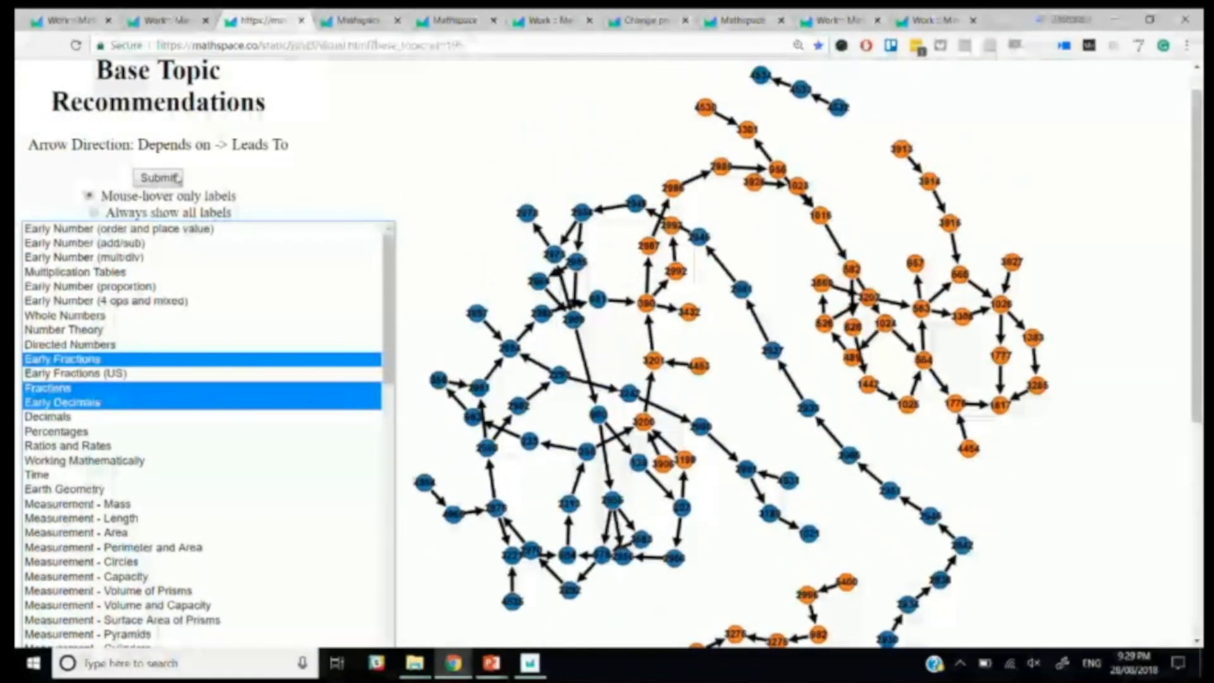
left_click(177, 179)
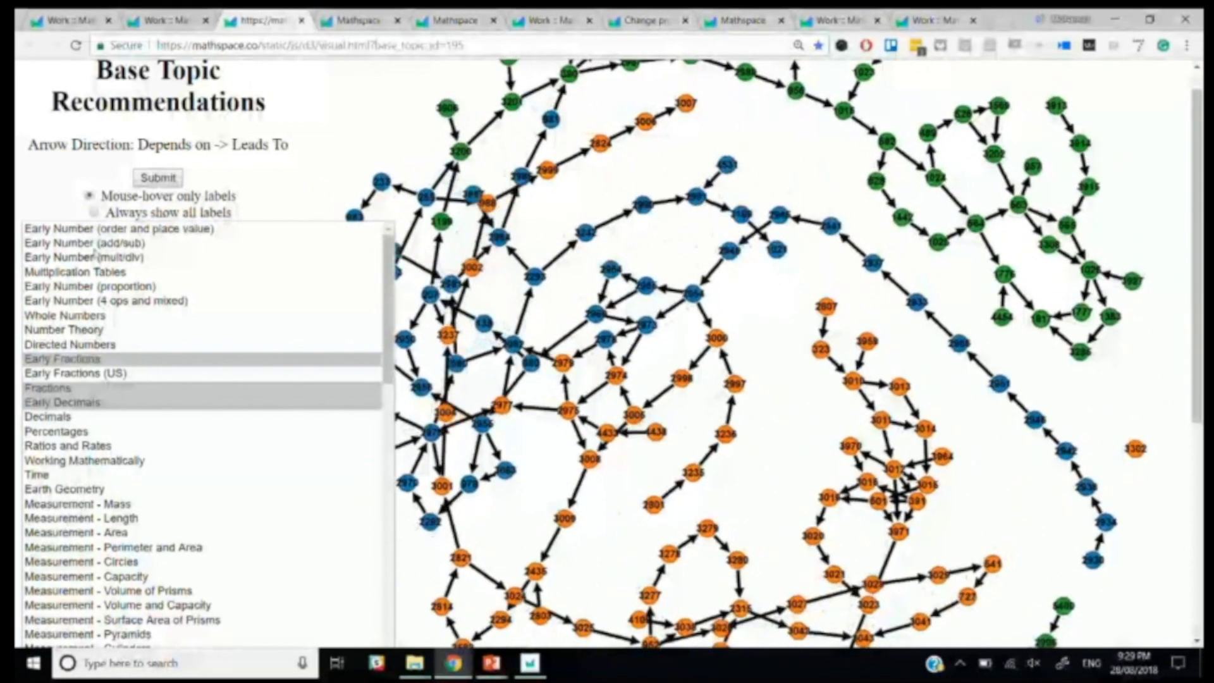
Select every topic from Early Number (order and place value) through Quadratic Equations and submit them for graphing
scroll(96, 235, "down", 3)
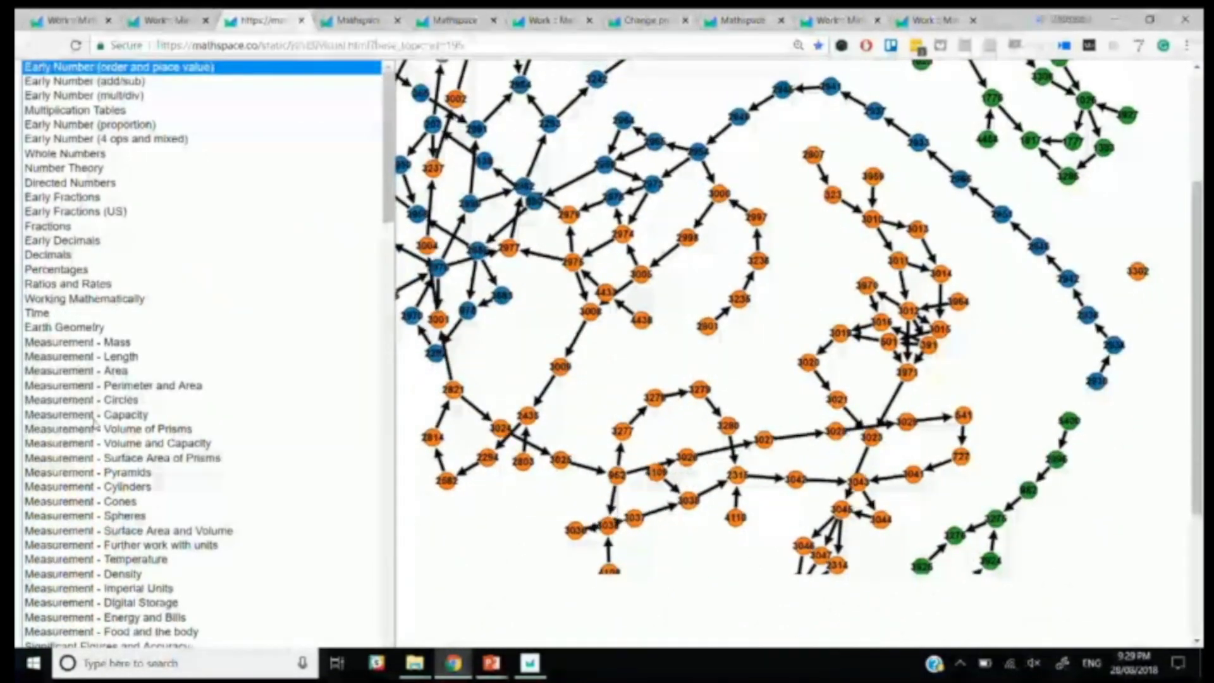
scroll(96, 235, "down", 6)
scroll(95, 424, "down", 6)
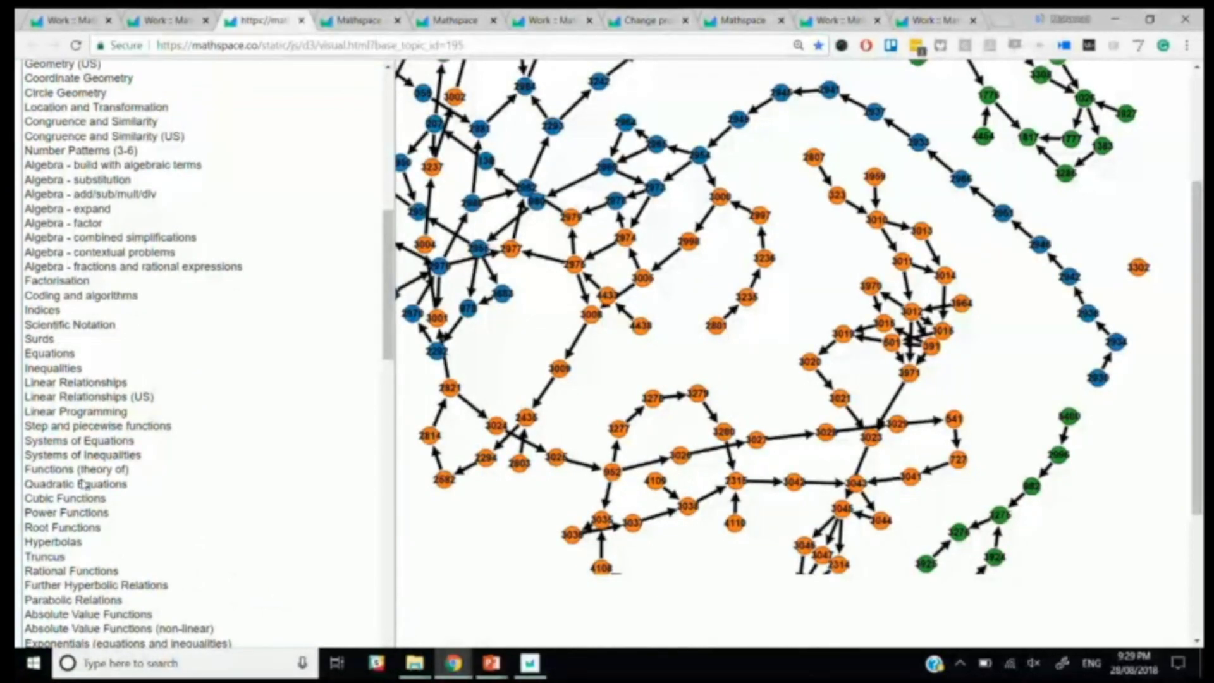
left_click(84, 482, "shift")
scroll(191, 401, "up", 12)
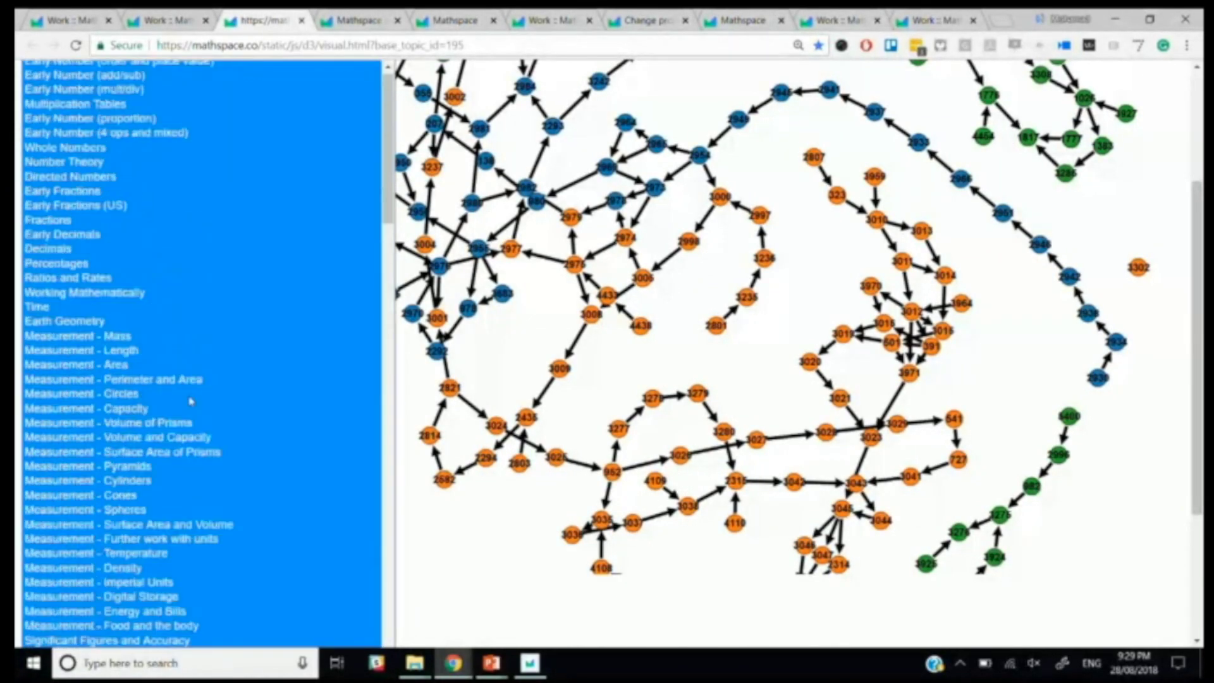
scroll(496, 306, "up", 3)
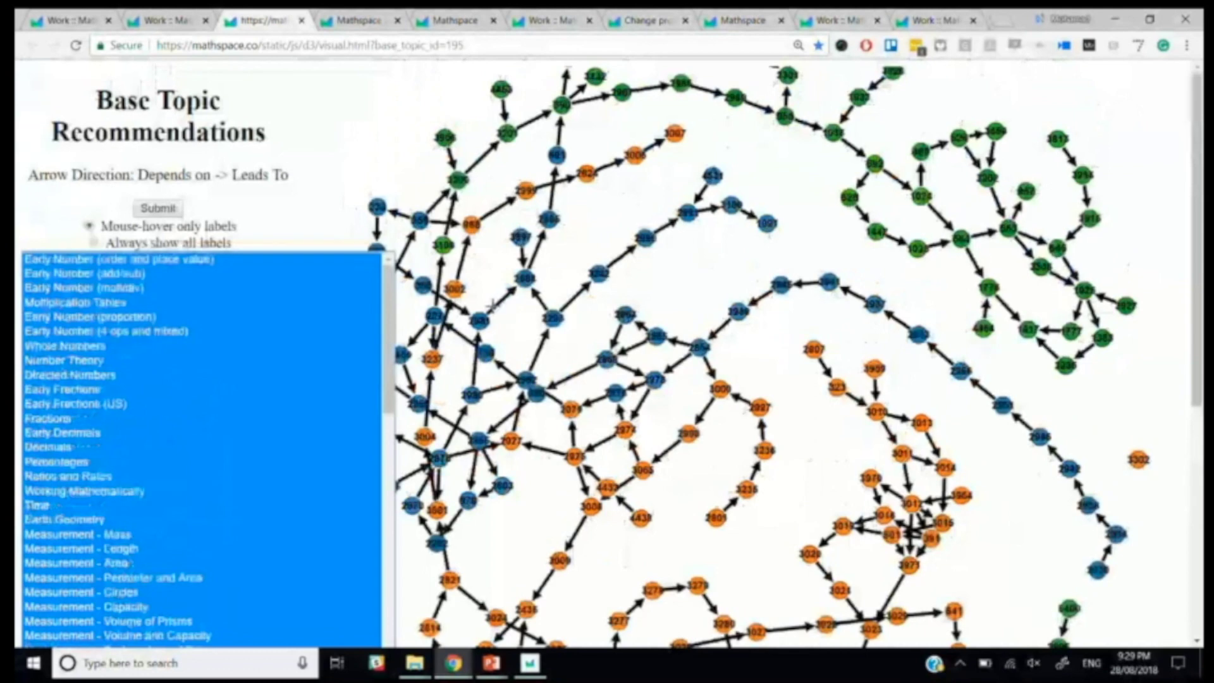
left_click(158, 207)
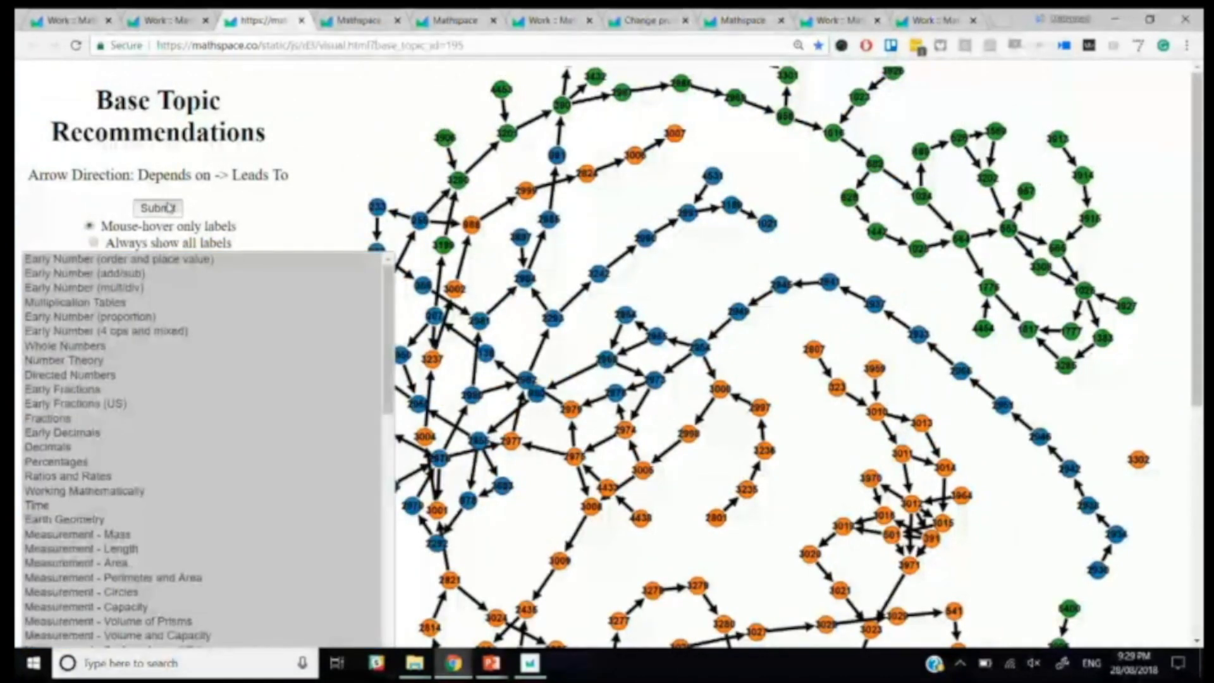